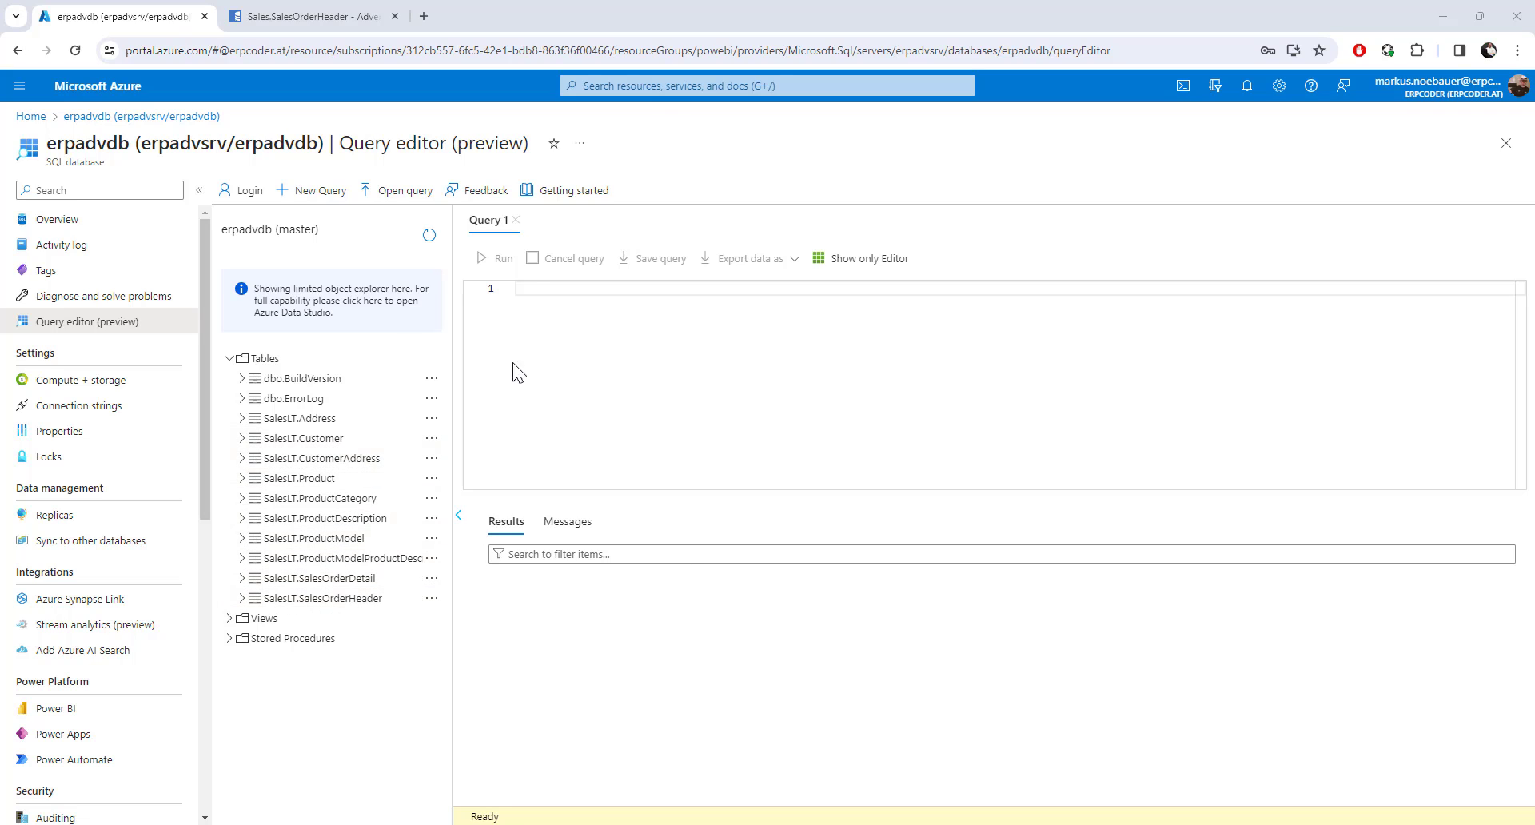
Step: Run select * from [SalesLT].[SalesOrderHeader] and scroll the results over to the Status column
{"action": "left_click", "coordinate": [568, 328]}
{"action": "type", "text": "select"}
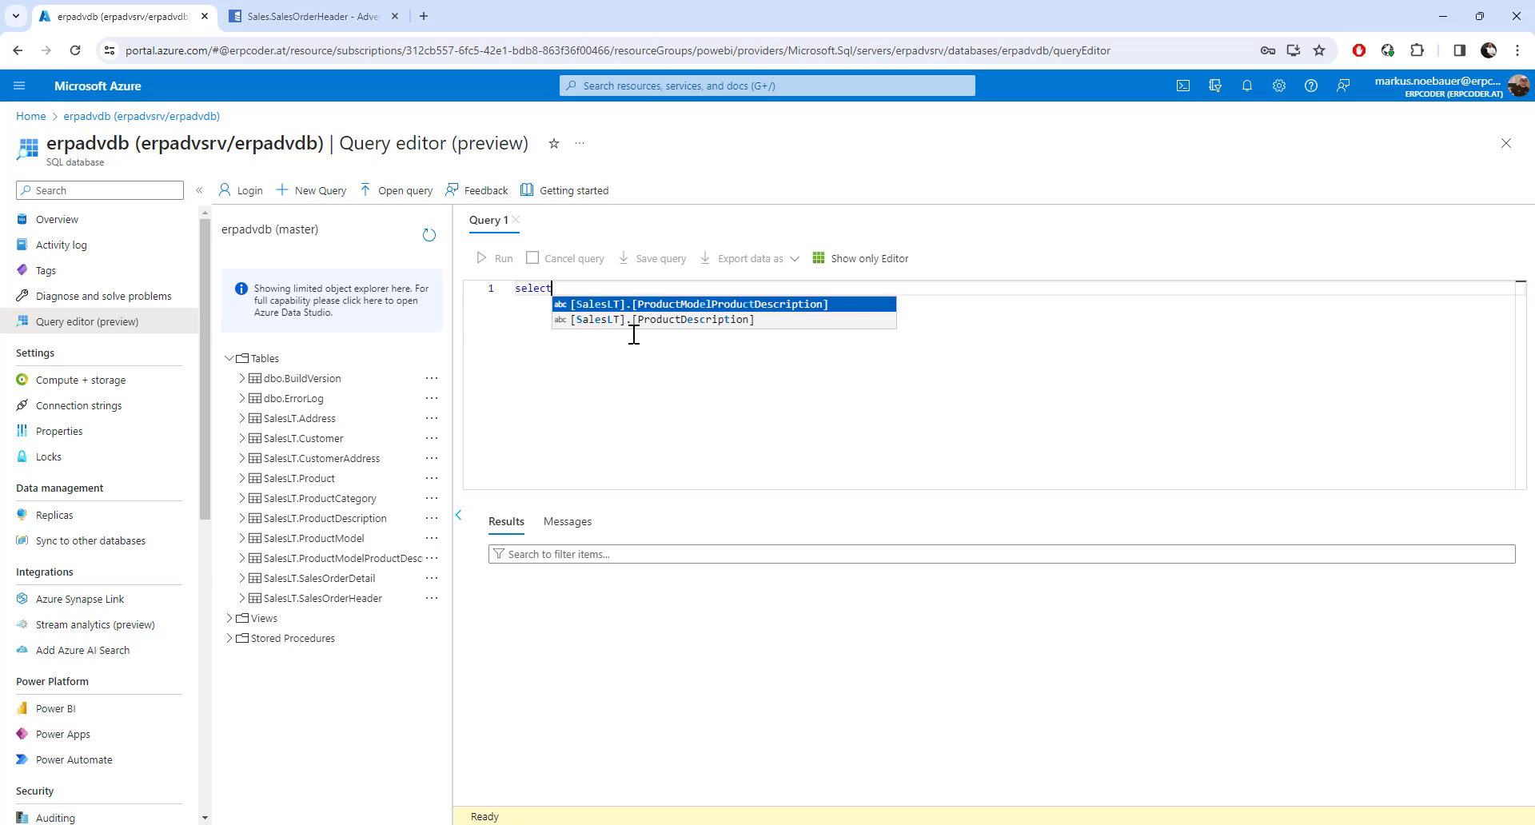
{"action": "type", "text": " * from SalesOr"}
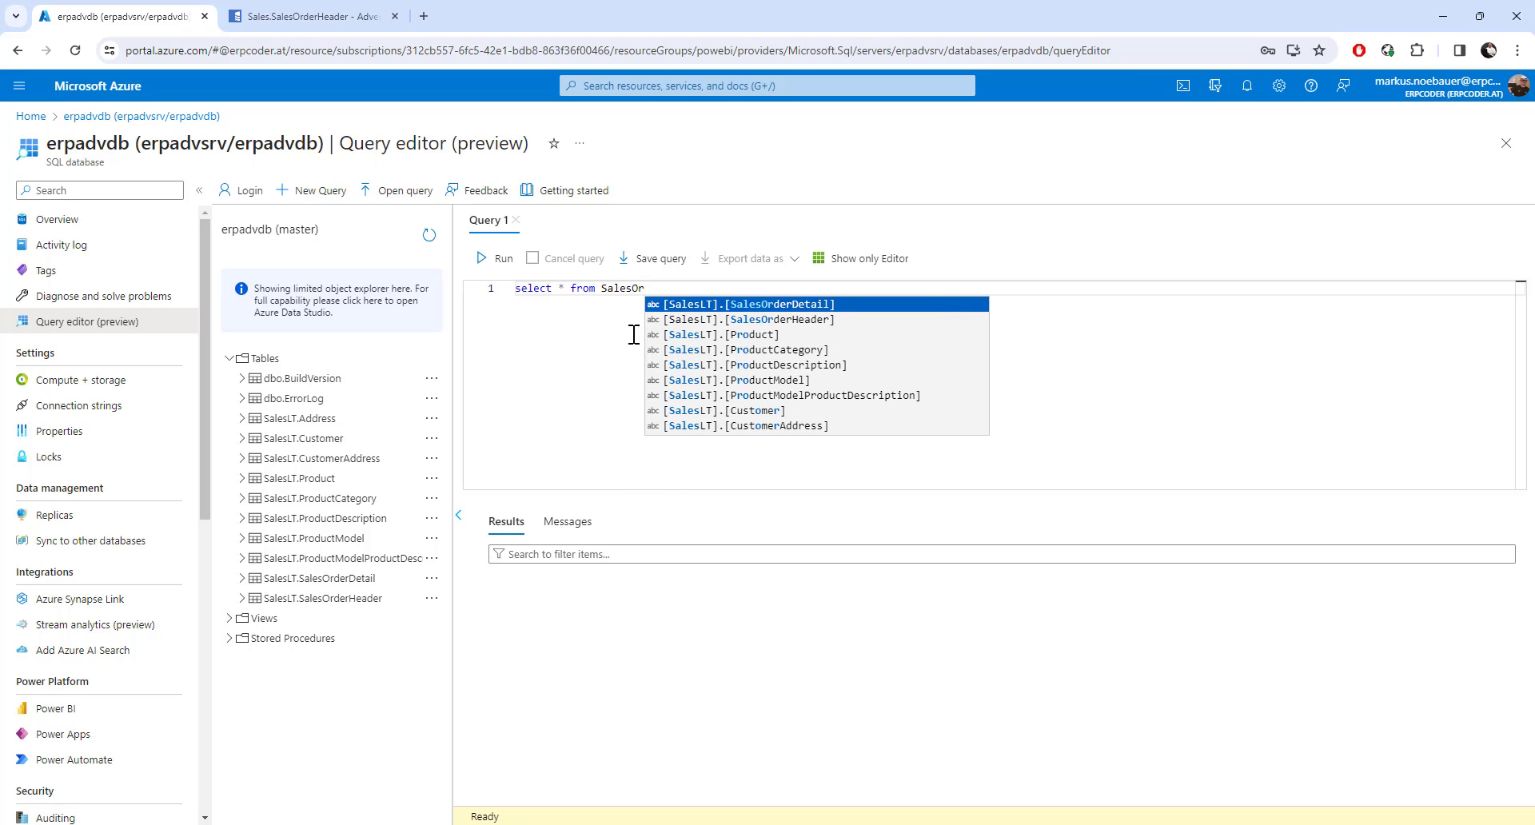
{"action": "key", "text": "Down"}
{"action": "key", "text": "Return"}
{"action": "left_click", "coordinate": [499, 272]}
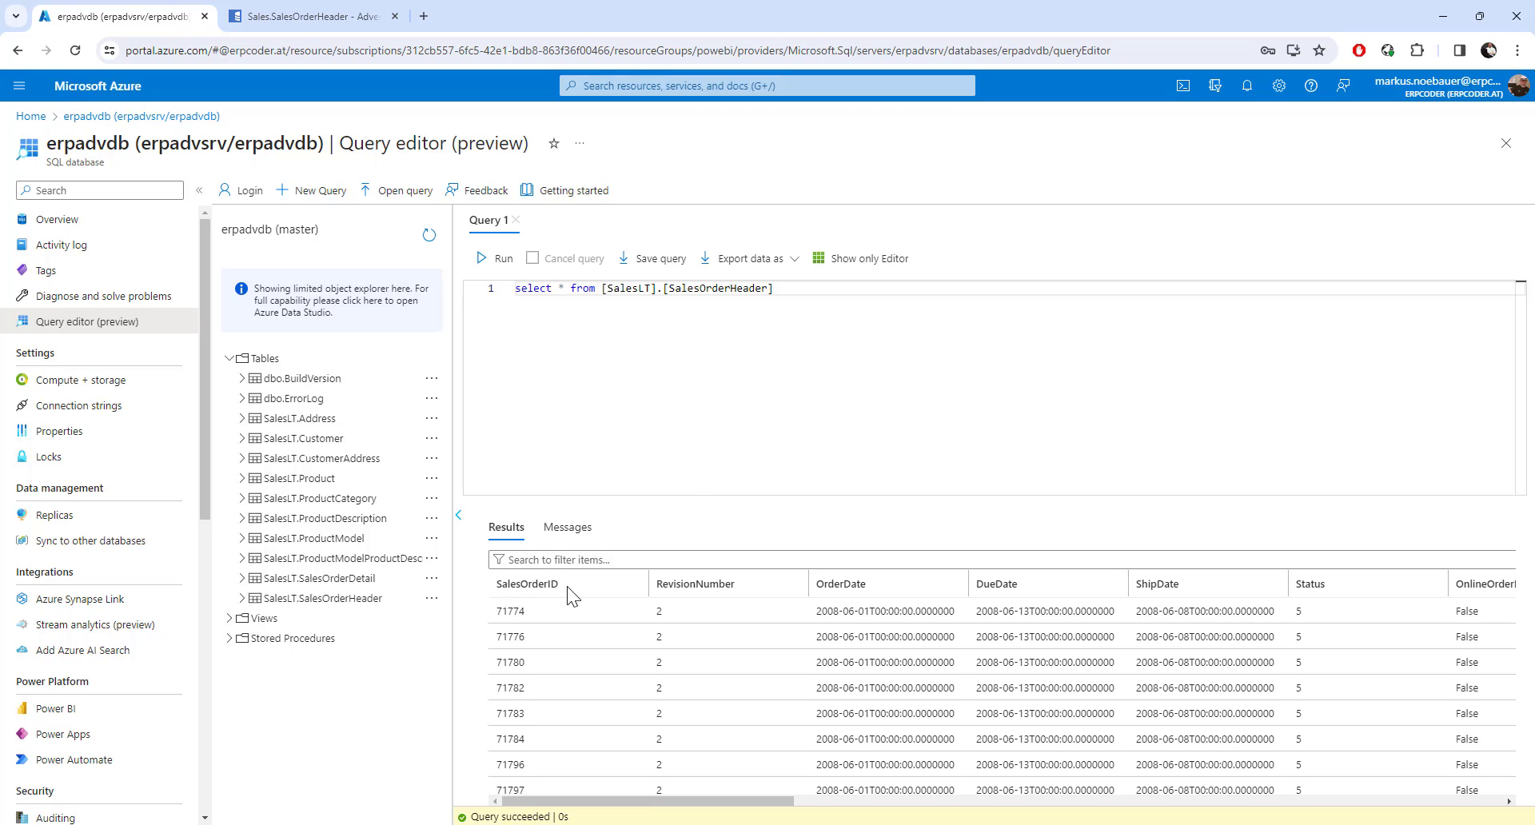
{"action": "scroll", "coordinate": [575, 630], "scroll_direction": "down", "scroll_amount": 2}
{"action": "scroll", "coordinate": [574, 629], "scroll_direction": "up", "scroll_amount": 2}
{"action": "left_click_drag", "start_coordinate": [760, 809], "coordinate": [935, 809]}
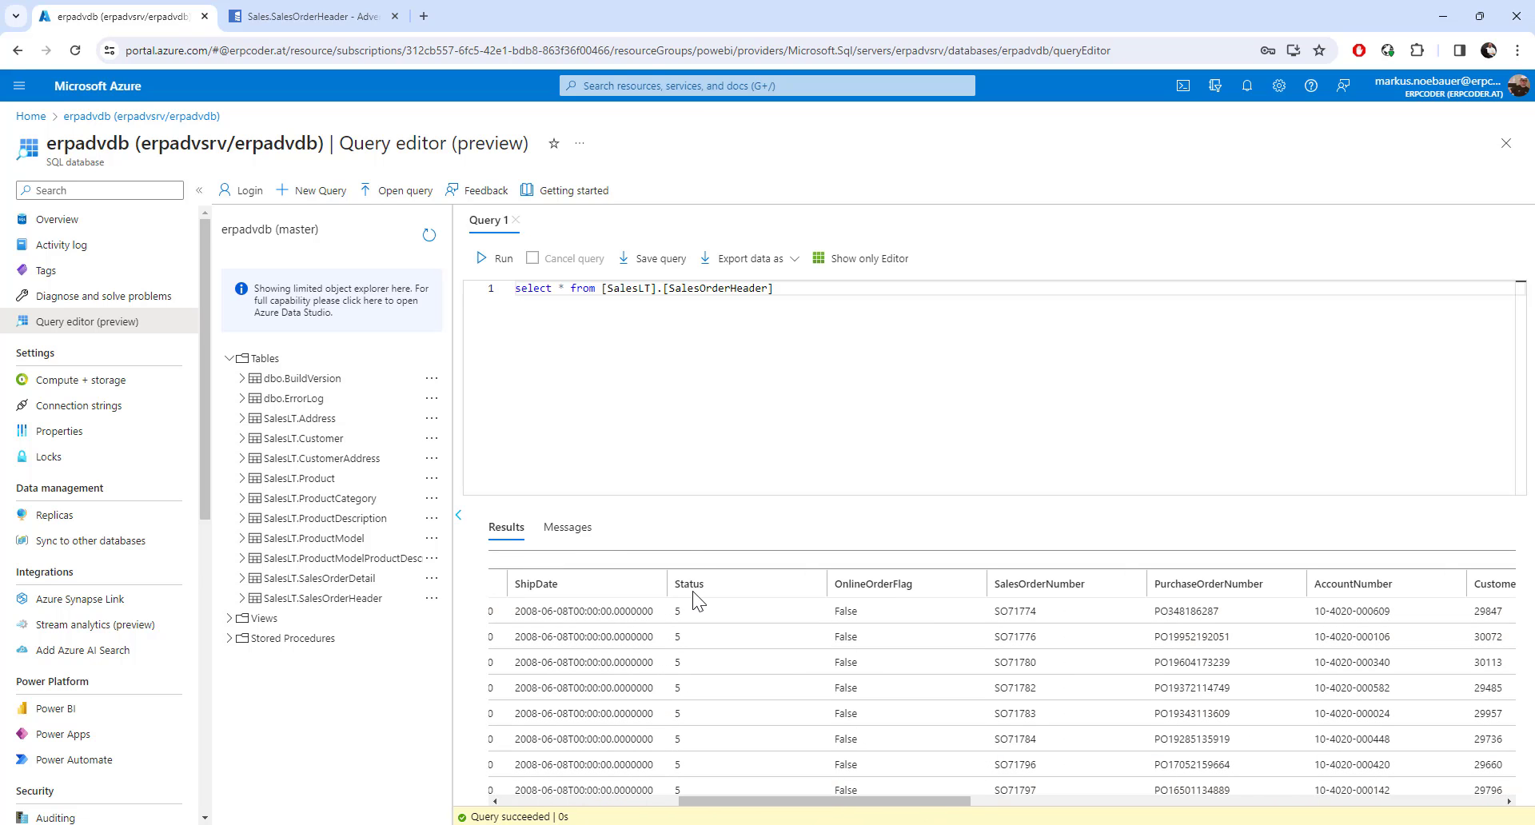
{"action": "scroll", "coordinate": [692, 592], "scroll_direction": "down", "scroll_amount": 6}
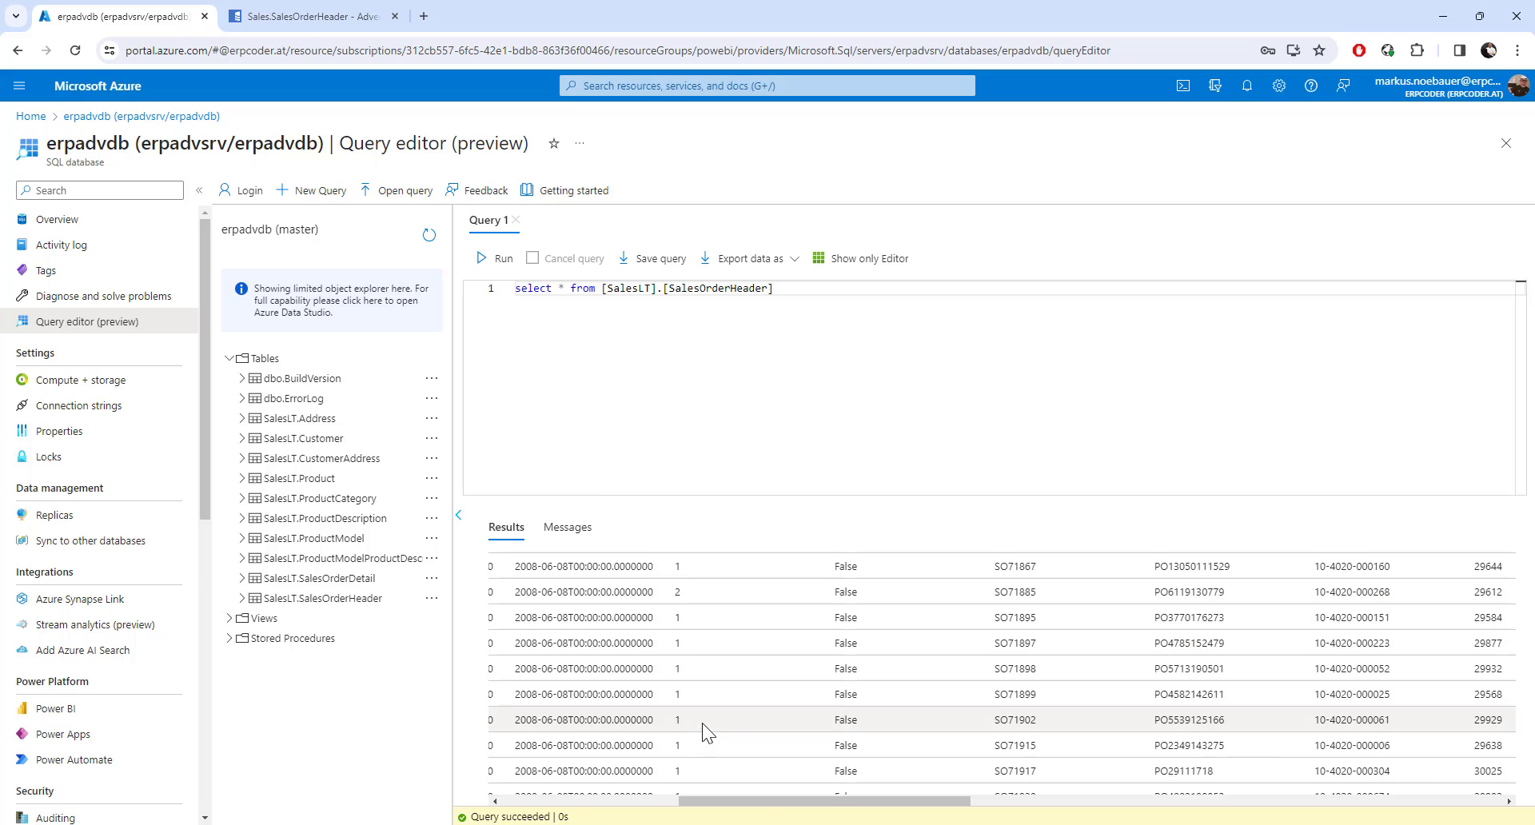
{"action": "scroll", "coordinate": [703, 717], "scroll_direction": "up", "scroll_amount": 6}
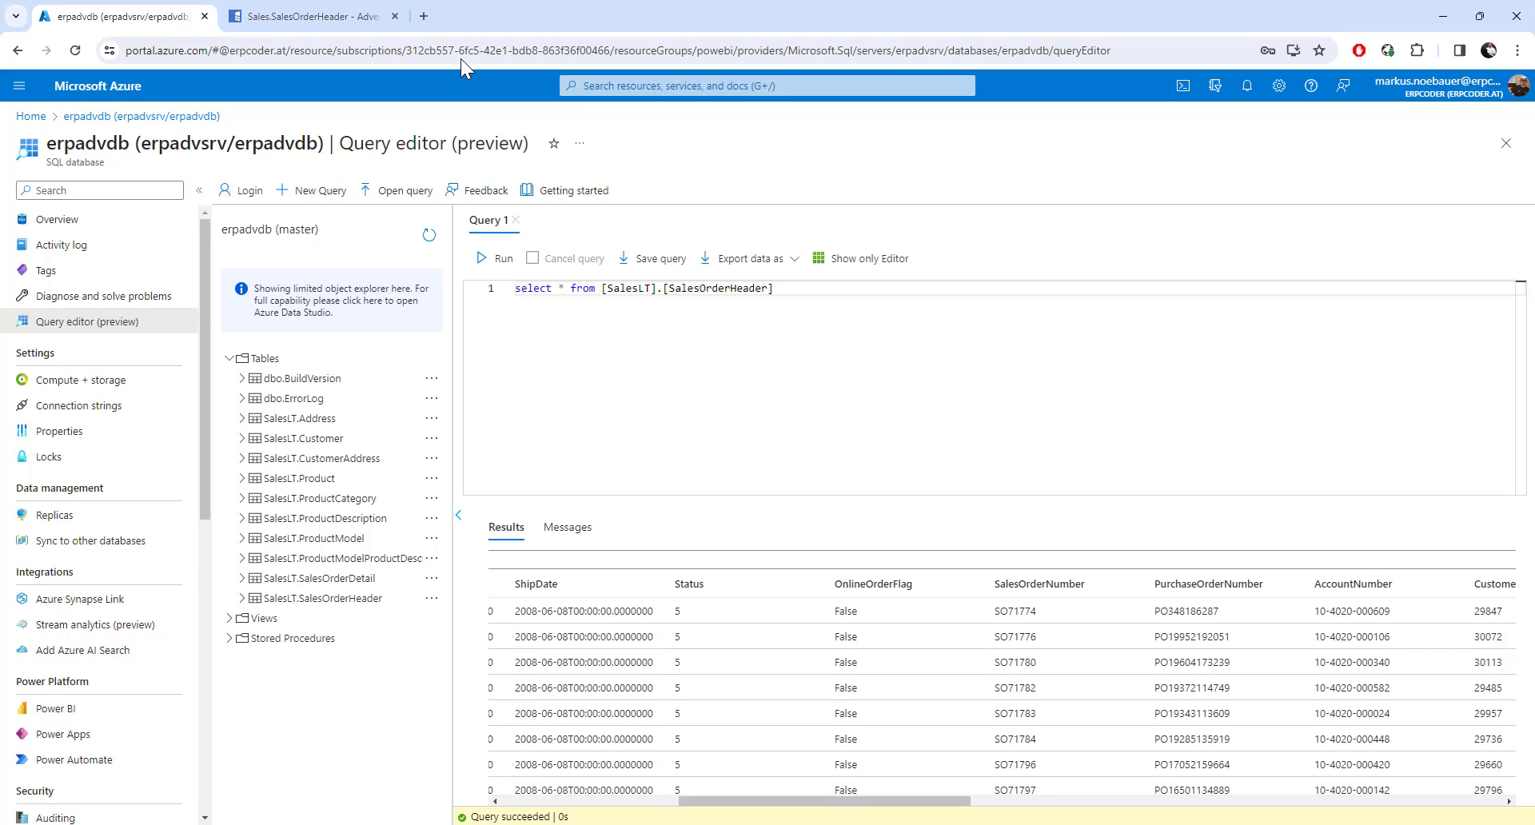
Step: Review the Dataedo Status codes for SalesOrderHeader (5 = Shipped, 6 = Cancelled)
{"action": "left_click", "coordinate": [289, 16]}
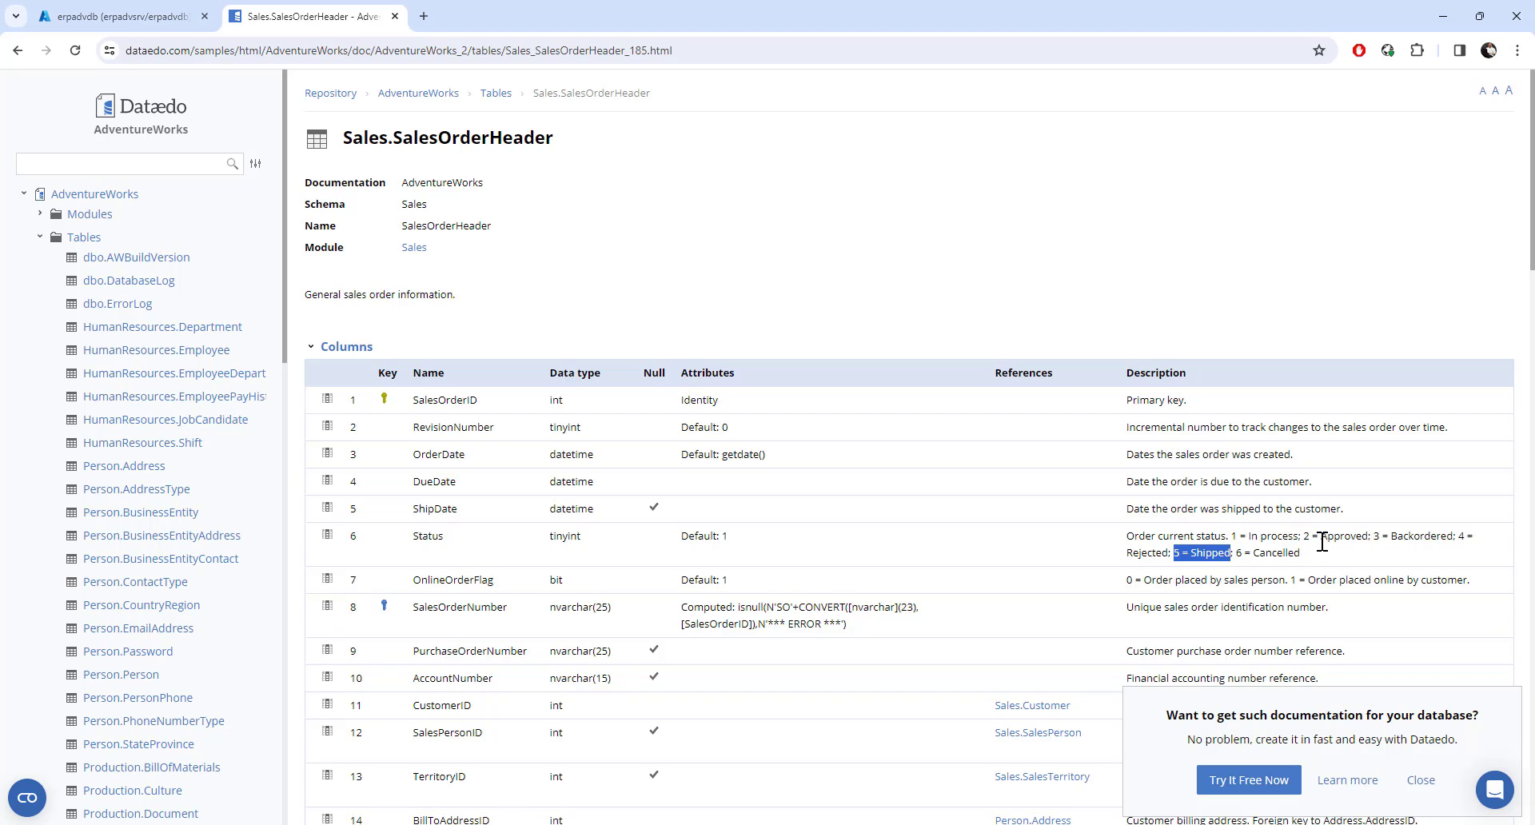
{"action": "left_click", "coordinate": [1197, 553]}
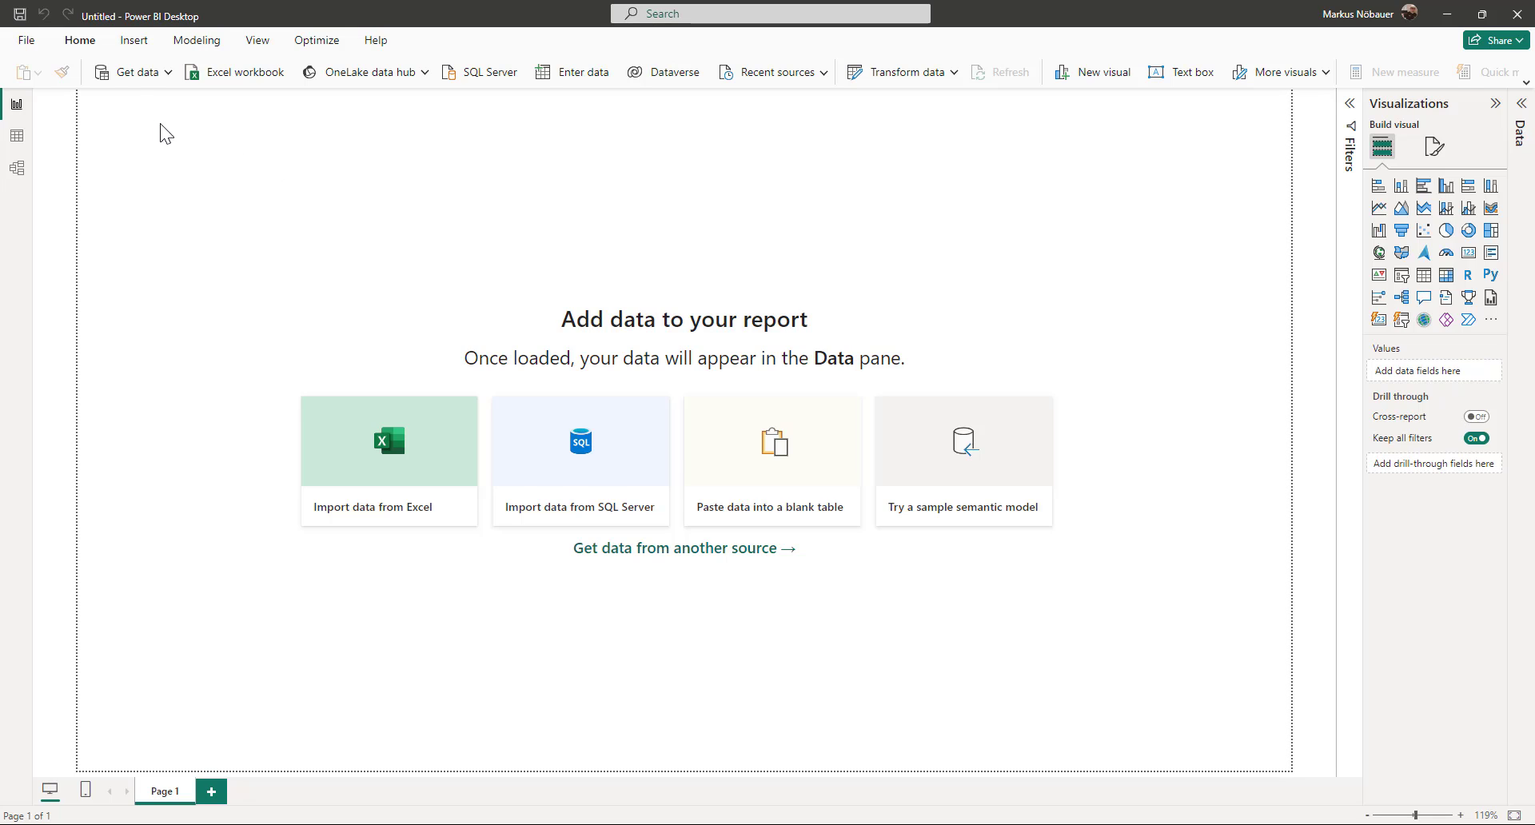
Step: Start a SQL Server connection to erpadvsrv.database.windows.net,1433 with database erpadvdb
{"action": "left_click", "coordinate": [164, 72]}
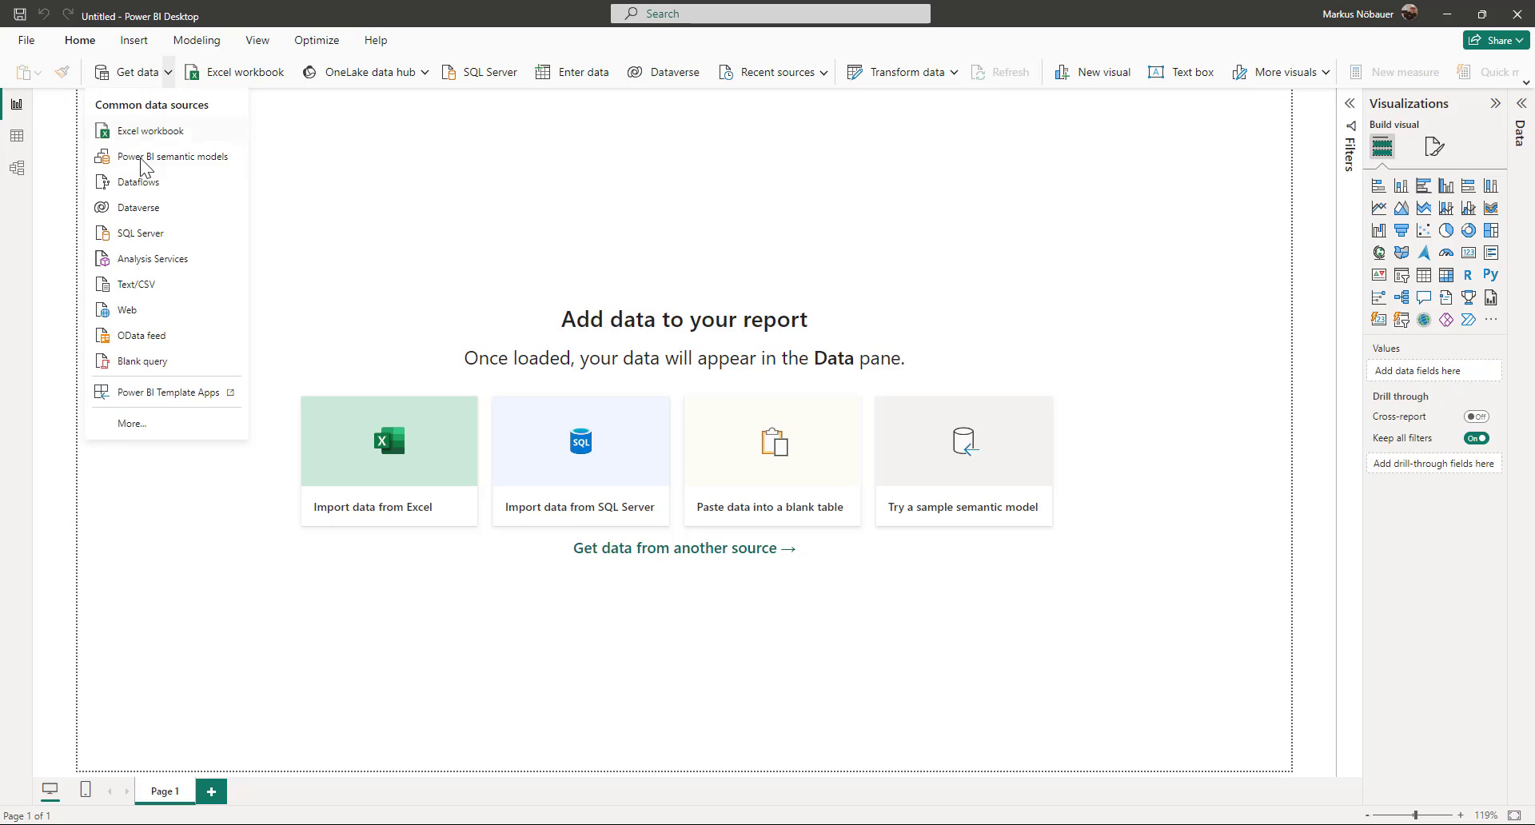
{"action": "key", "text": "Escape"}
{"action": "left_click", "coordinate": [138, 238]}
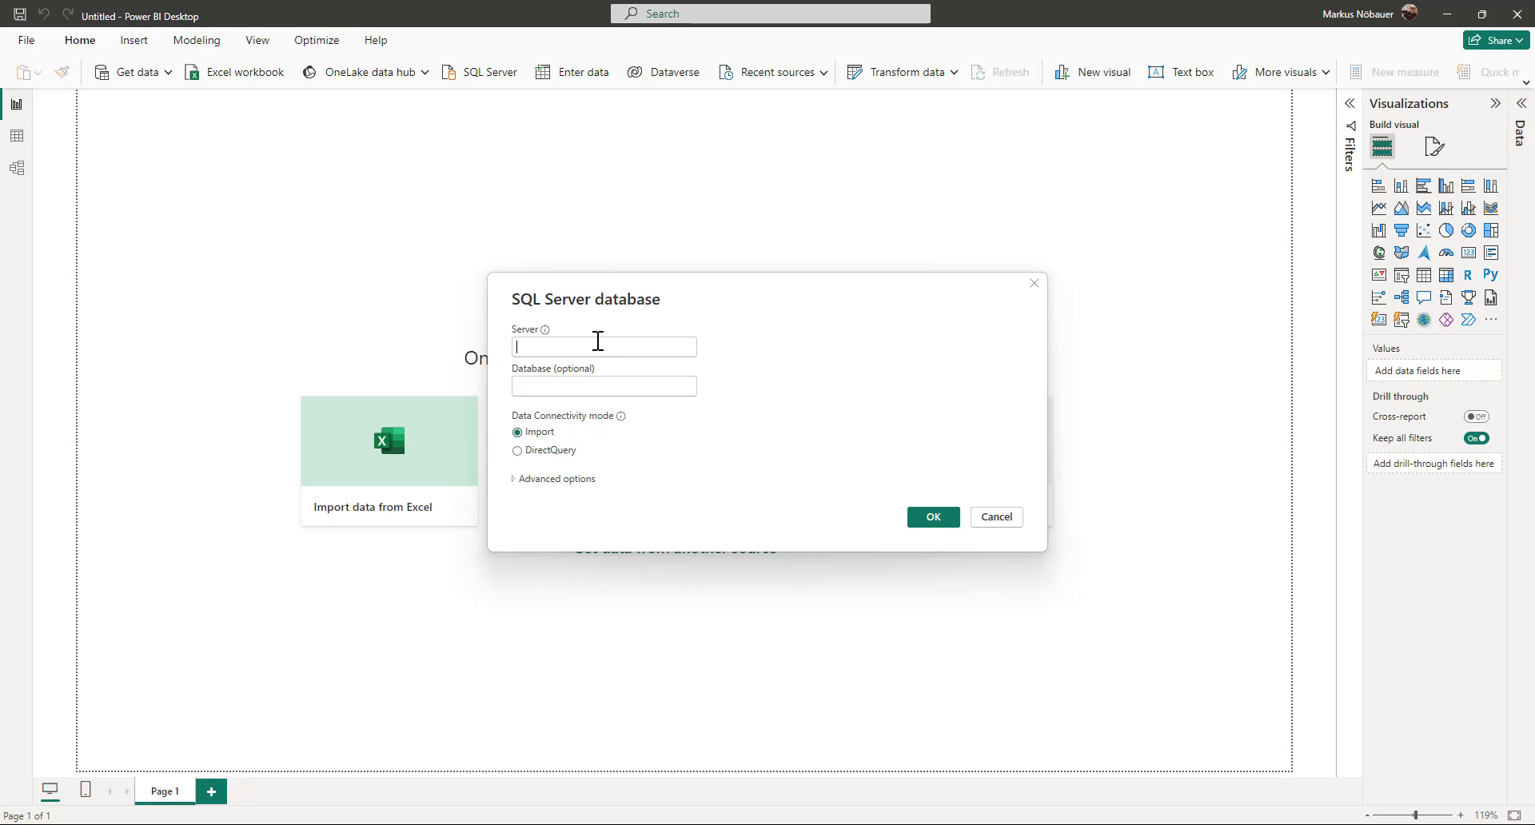
{"action": "left_click", "coordinate": [617, 346]}
{"action": "type", "text": "erpadvsrv.database.windows.net,1433"}
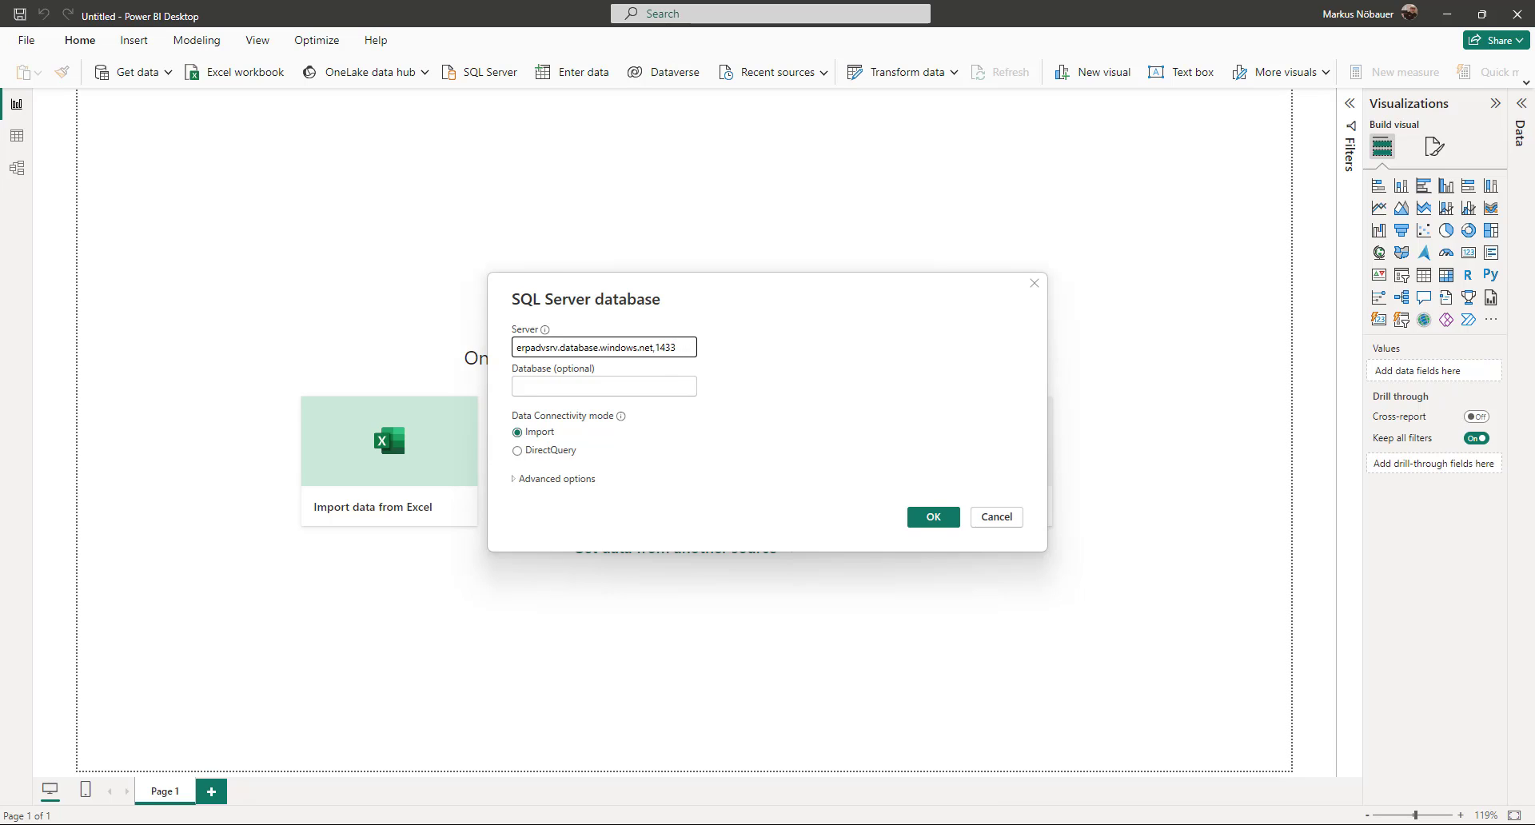
{"action": "left_click", "coordinate": [640, 390]}
{"action": "type", "text": "erpadvdb"}
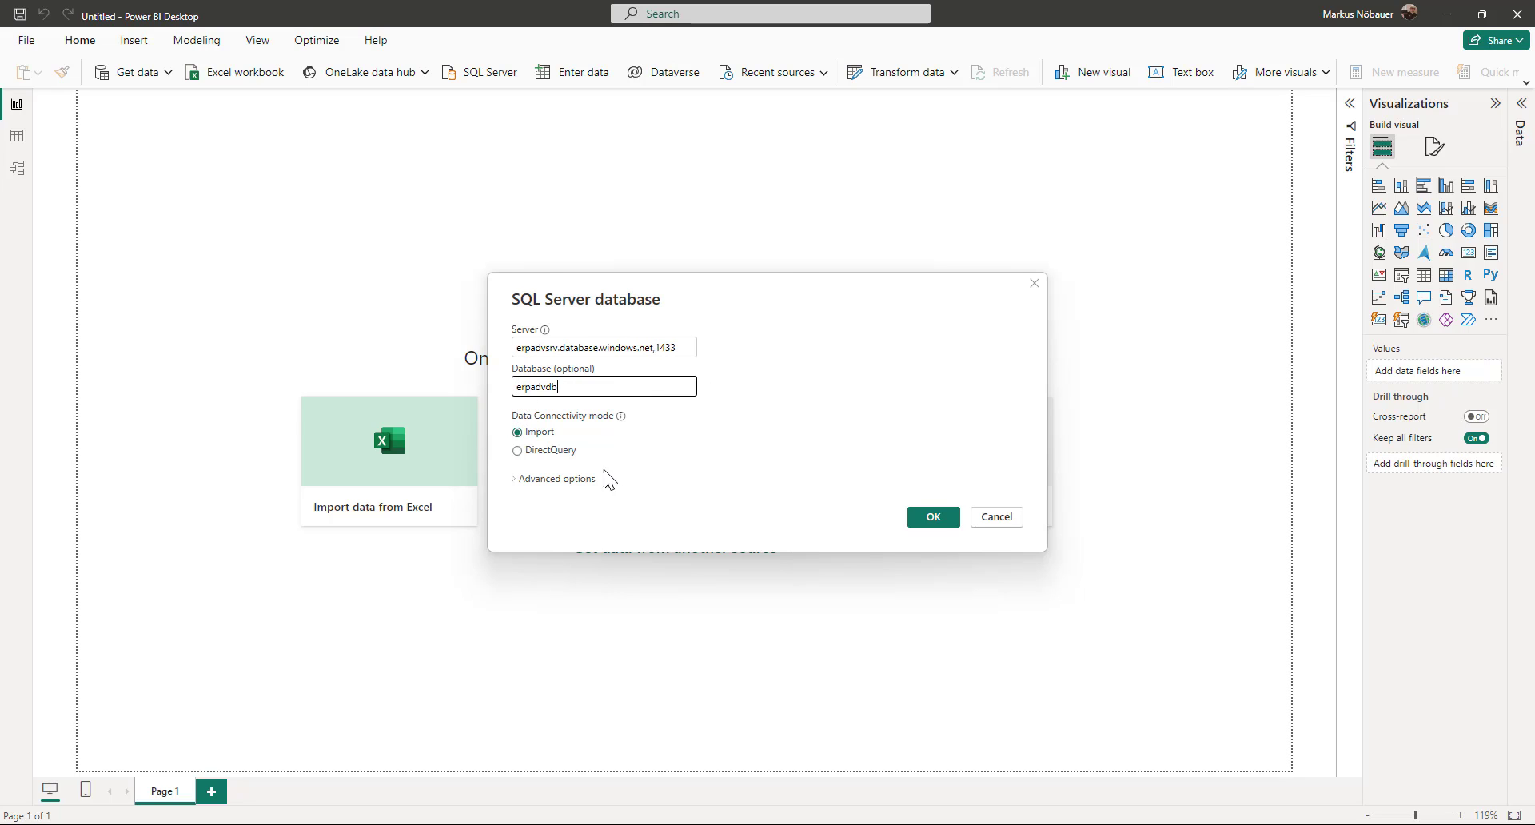
Step: Set the connection to DirectQuery with Advanced options expanded, and select the Azure query text
{"action": "left_click", "coordinate": [518, 451]}
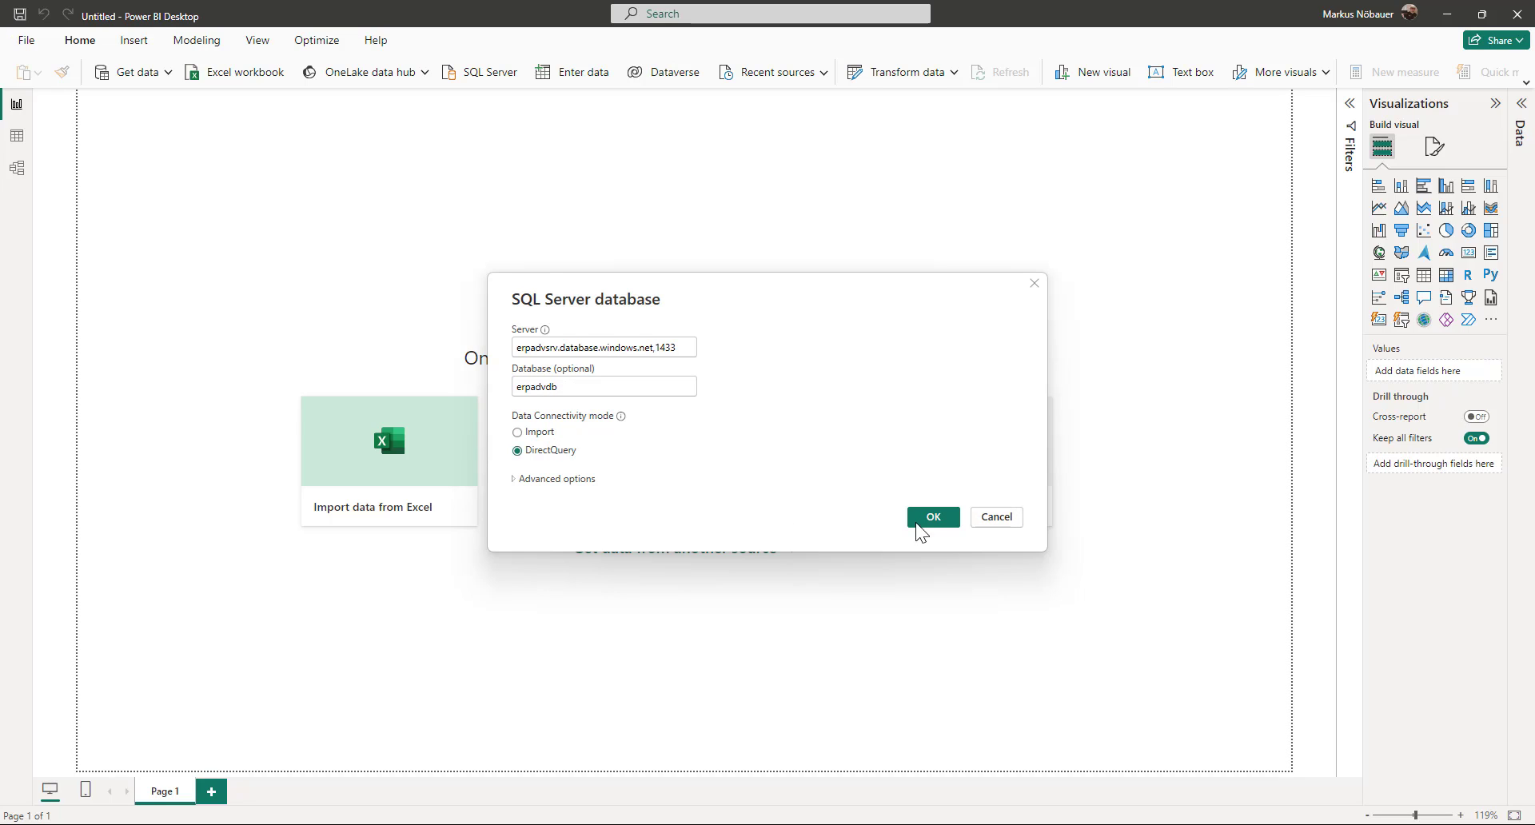
{"action": "left_click", "coordinate": [570, 481]}
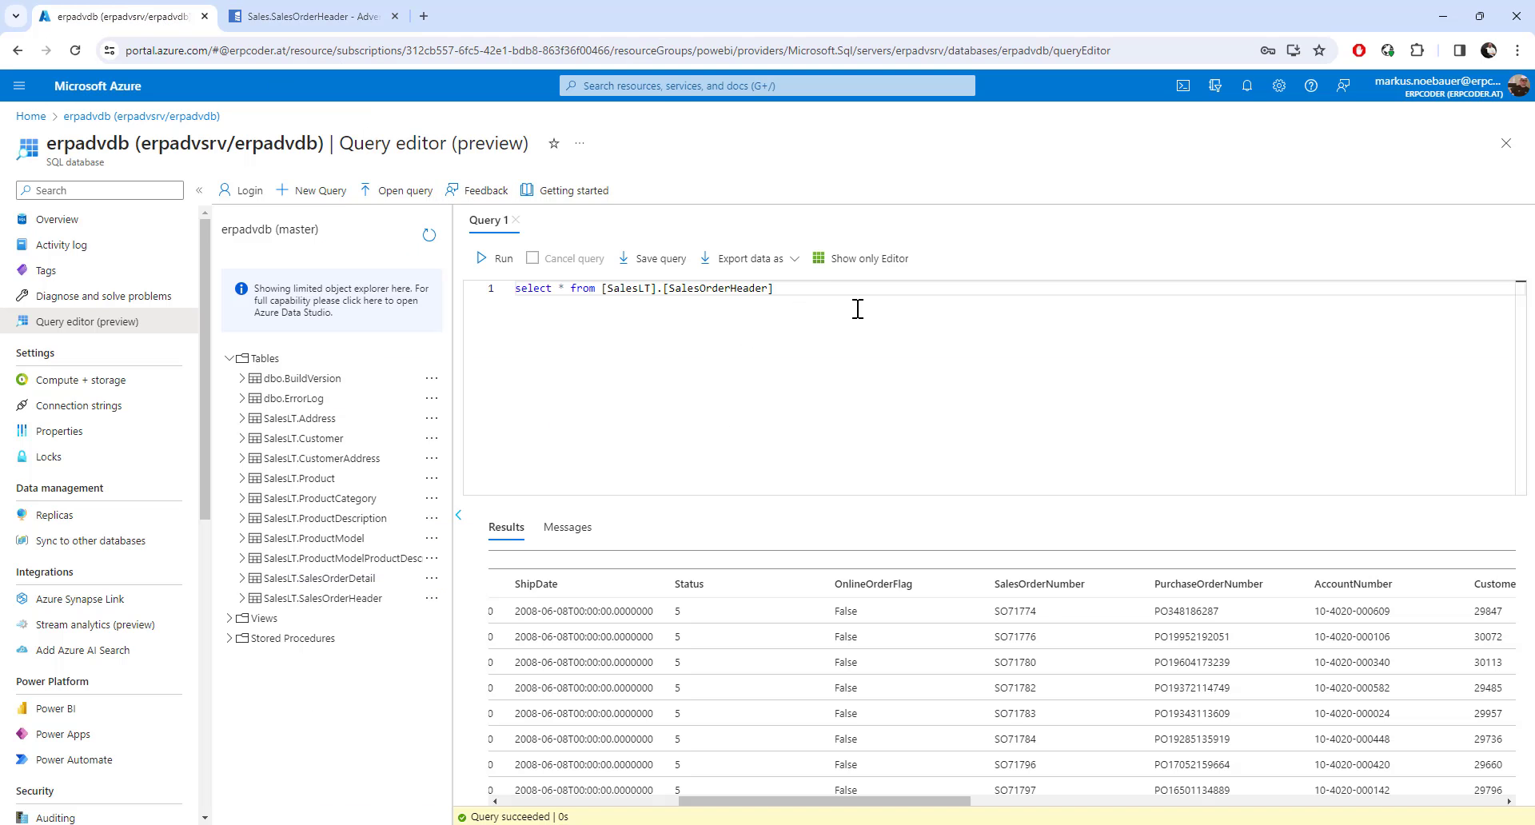
{"action": "left_click_drag", "start_coordinate": [857, 296], "coordinate": [438, 294]}
{"action": "key", "text": "ctrl+c"}
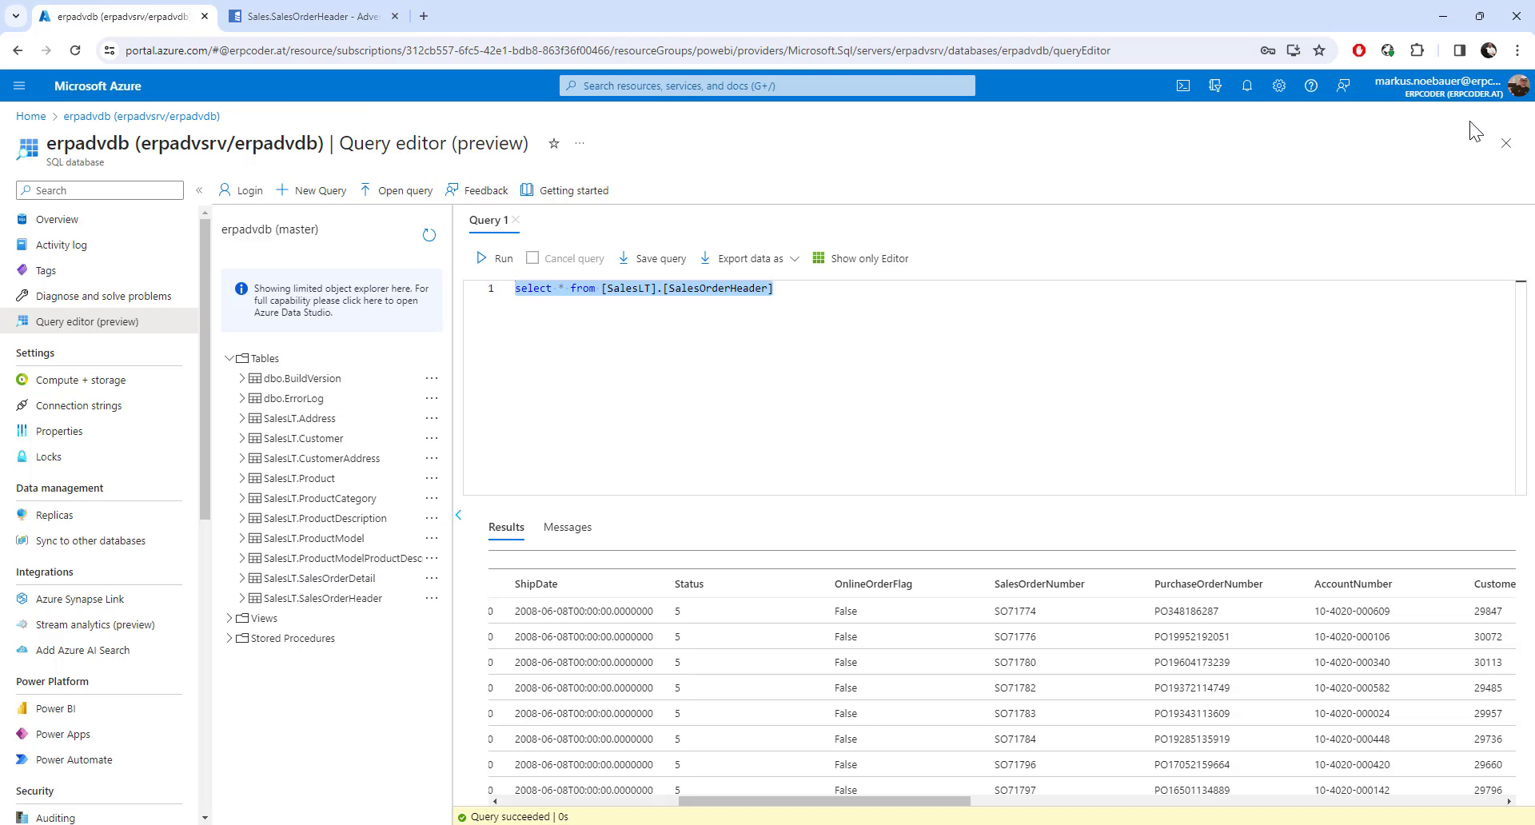
Step: Use the SalesOrderHeader query as the SQL statement and load the result as Query1
{"action": "left_click", "coordinate": [1447, 20]}
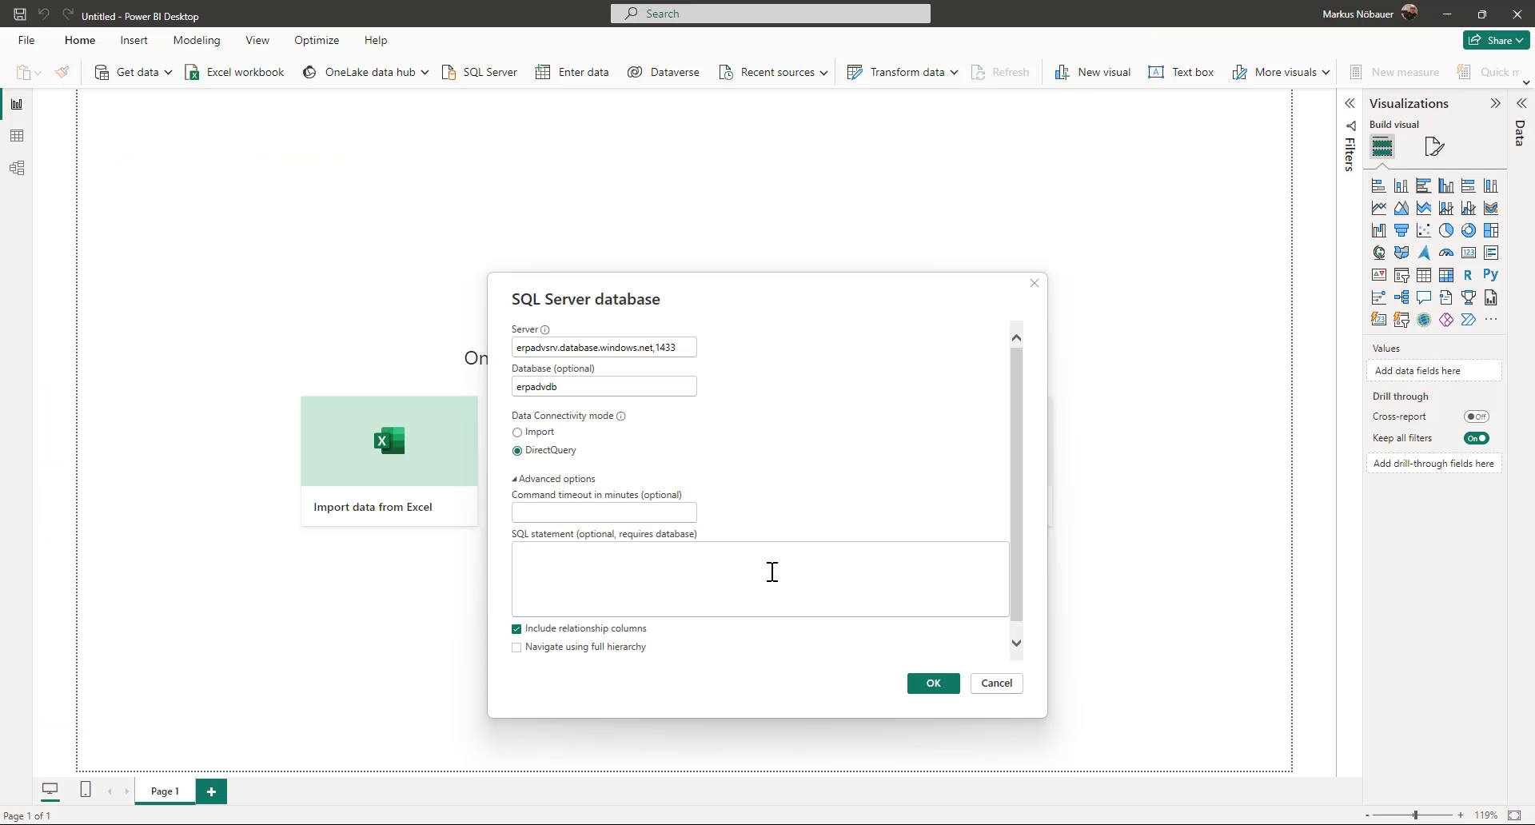
{"action": "left_click", "coordinate": [767, 572]}
{"action": "key", "text": "ctrl+v"}
{"action": "left_click", "coordinate": [931, 684]}
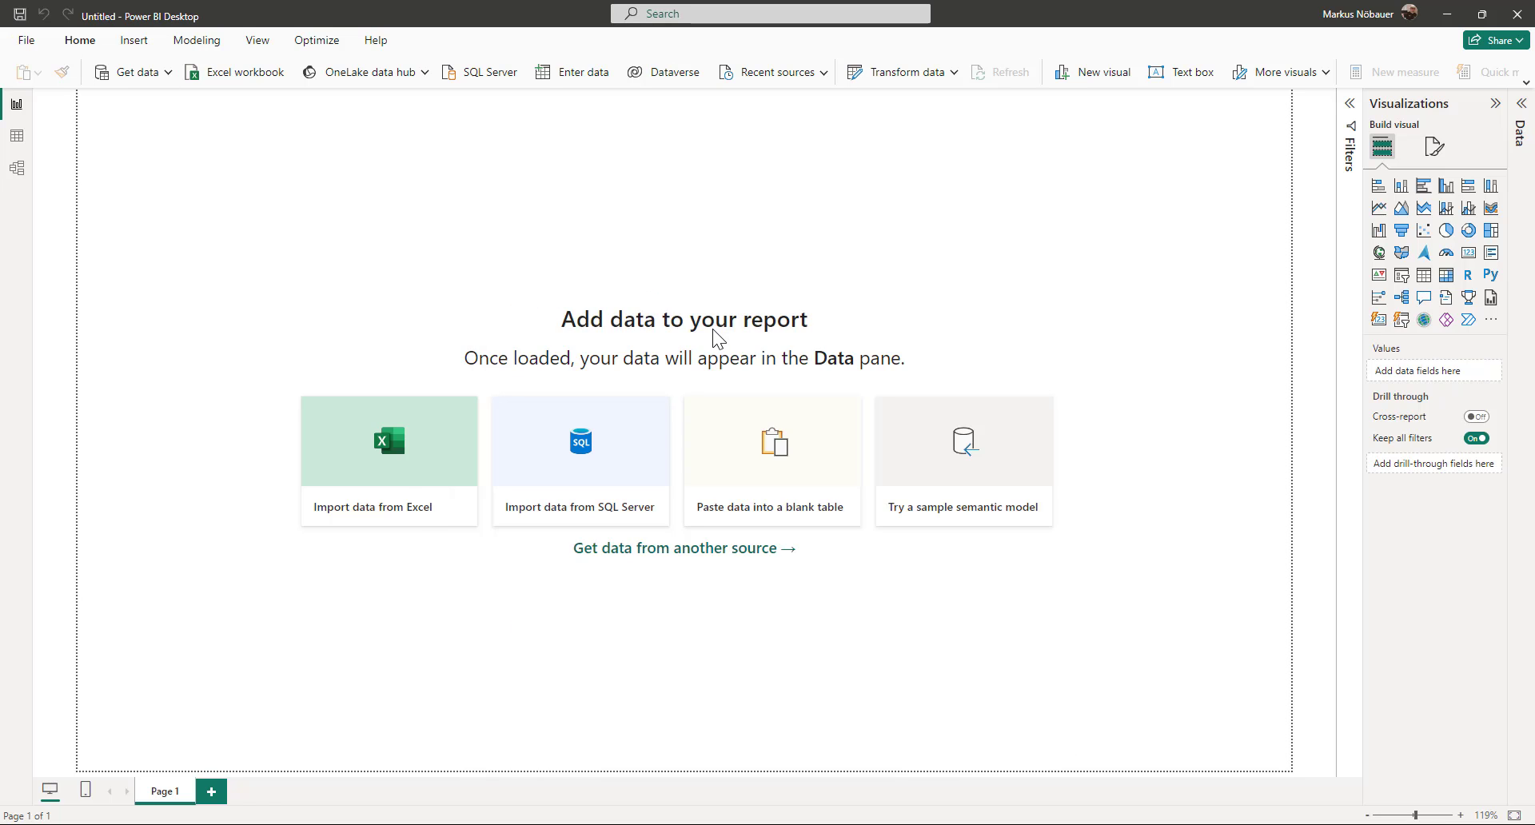
{"action": "left_click_drag", "start_coordinate": [556, 612], "coordinate": [520, 622]}
{"action": "left_click", "coordinate": [908, 645]}
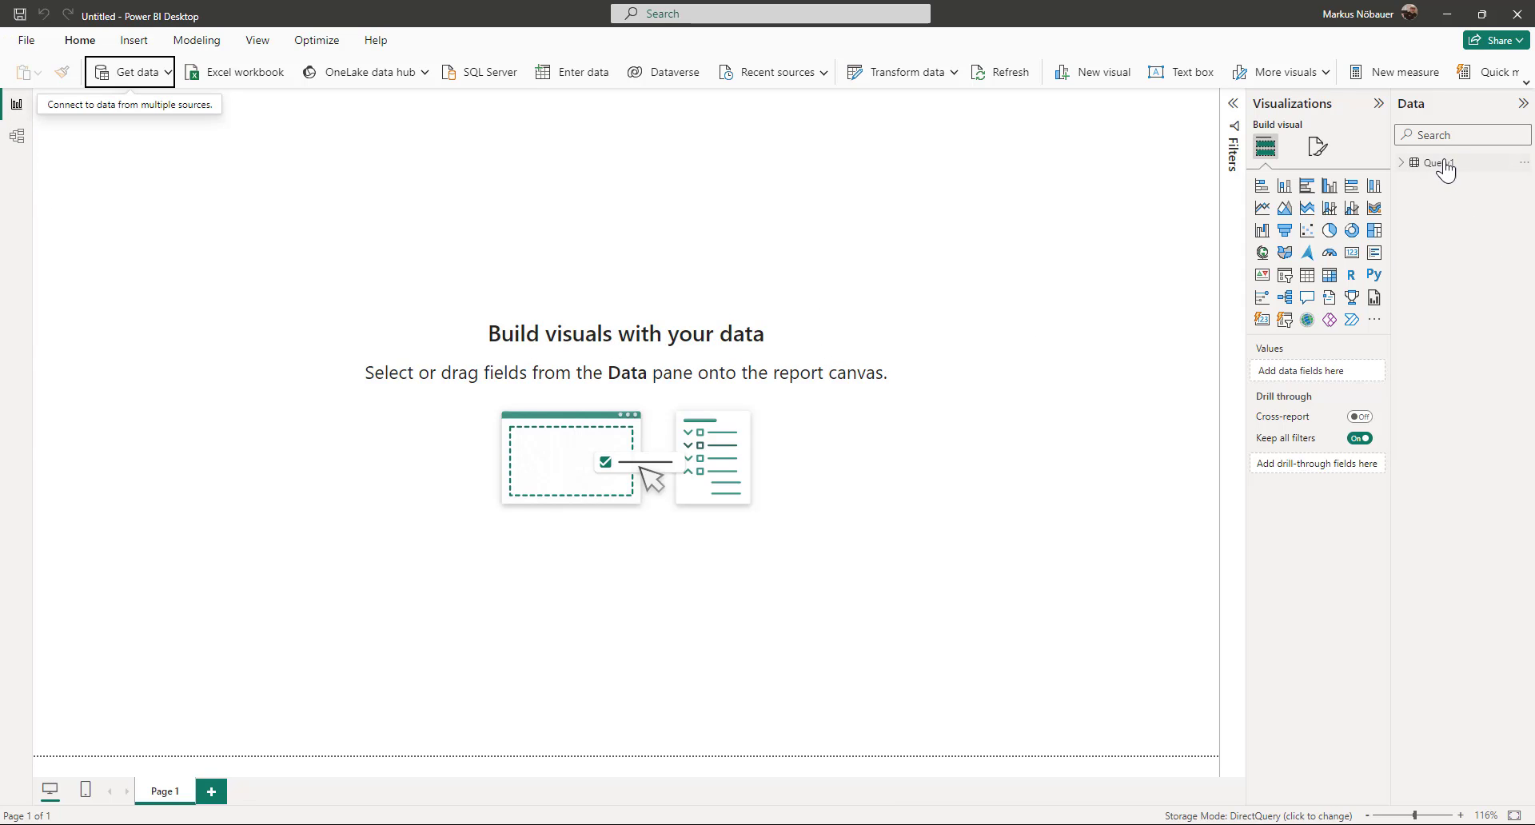
Step: Rename Query1 to SalesOrderHeaders and expand it to show its fields
{"action": "left_click", "coordinate": [1523, 163]}
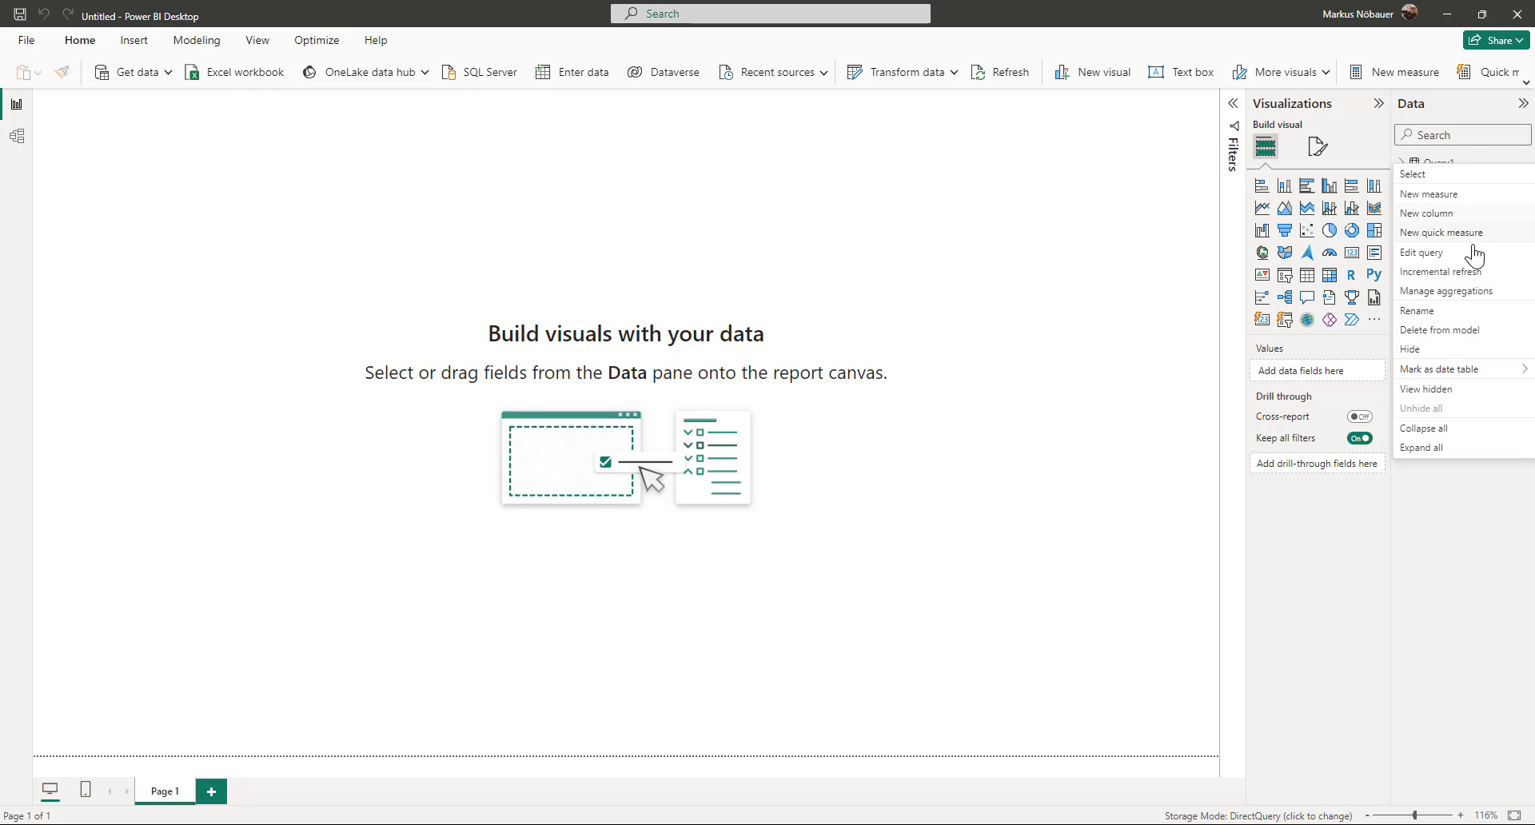
{"action": "left_click", "coordinate": [1426, 312]}
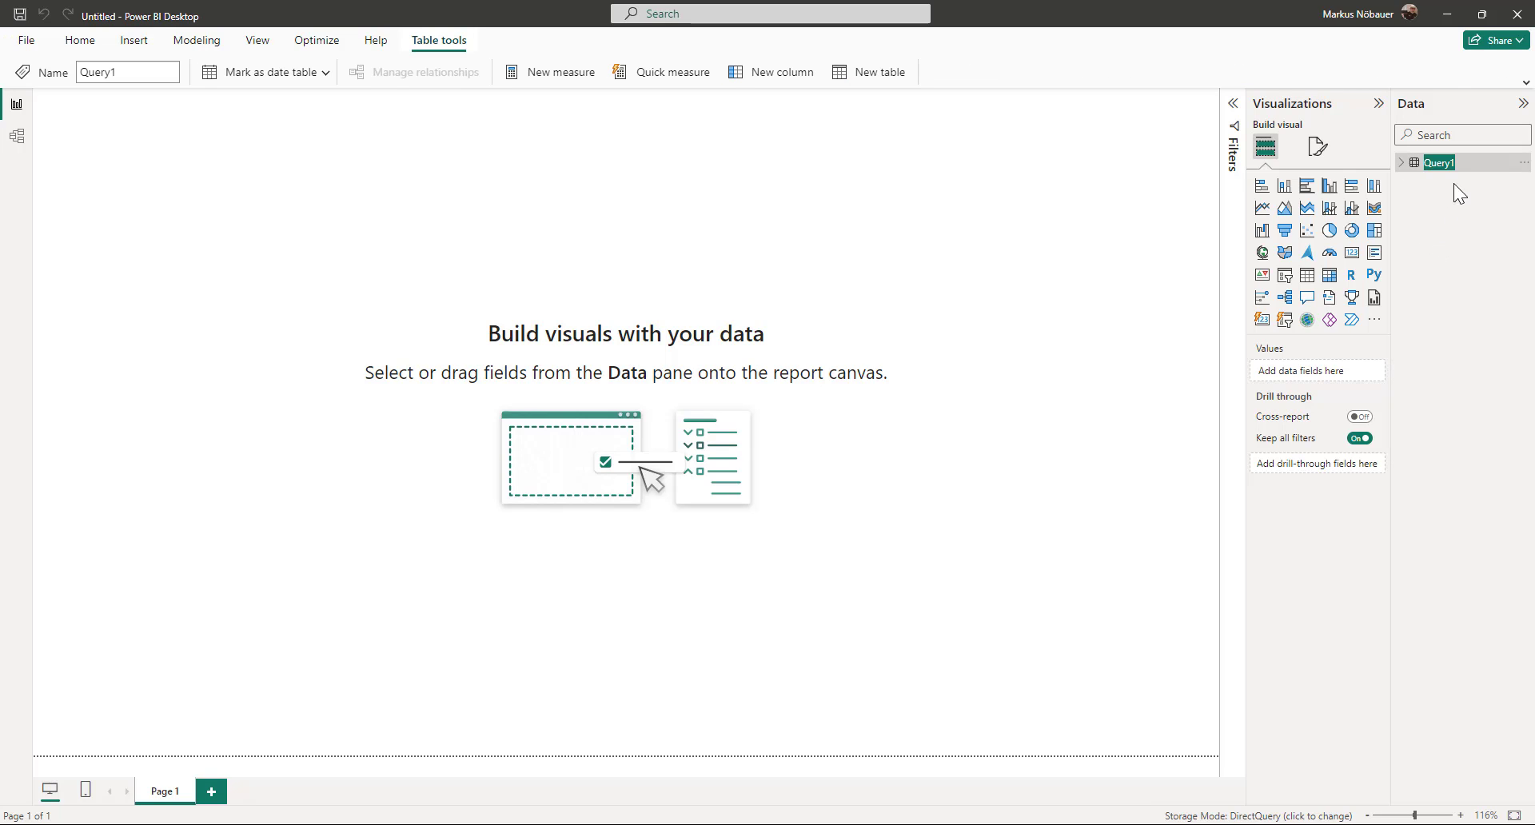
{"action": "type", "text": "SalesOrderHeaders"}
{"action": "key", "text": "Return"}
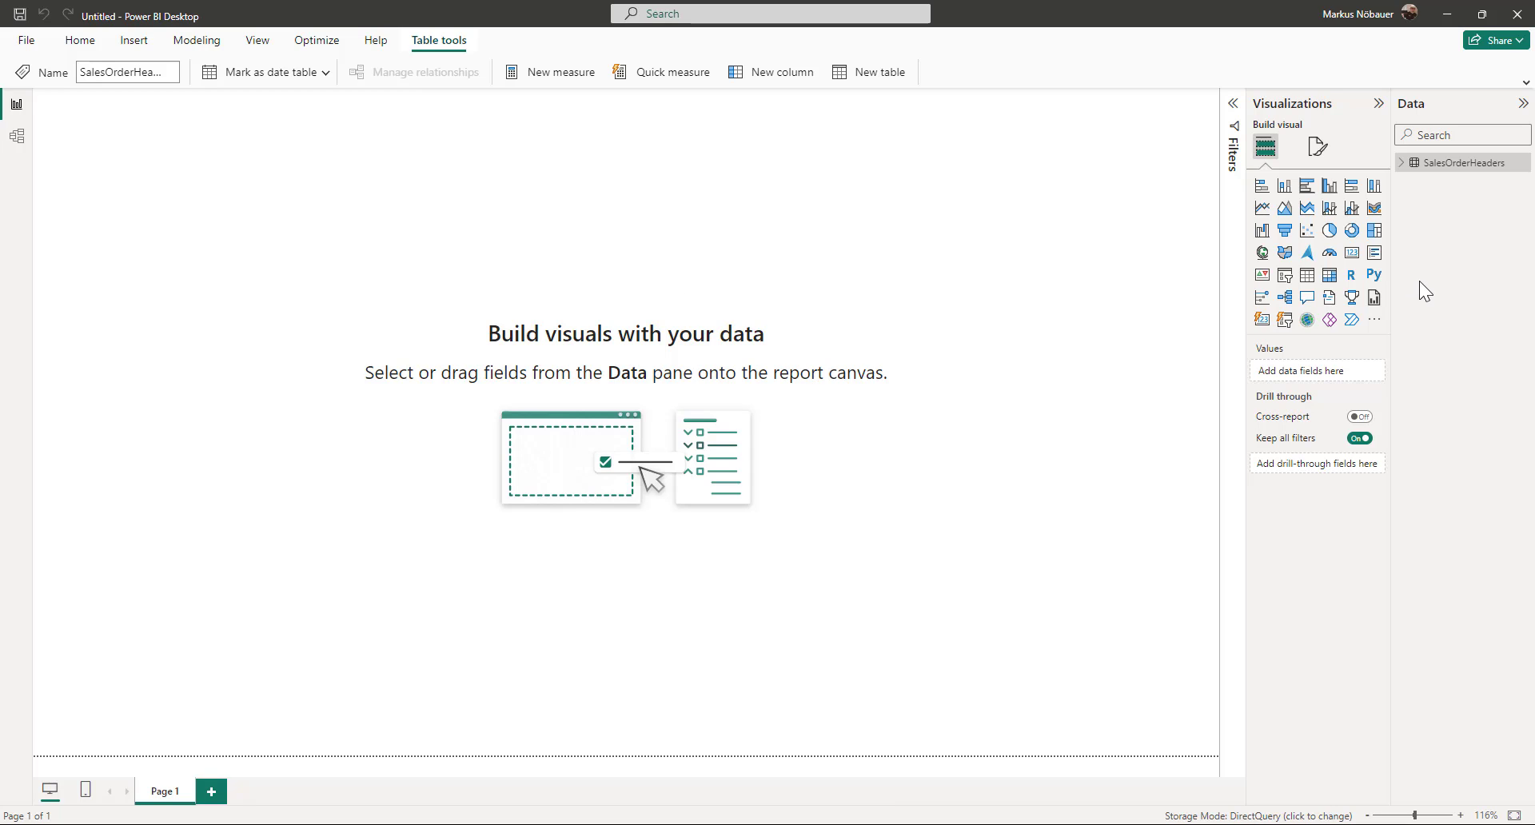
{"action": "left_click", "coordinate": [1401, 163]}
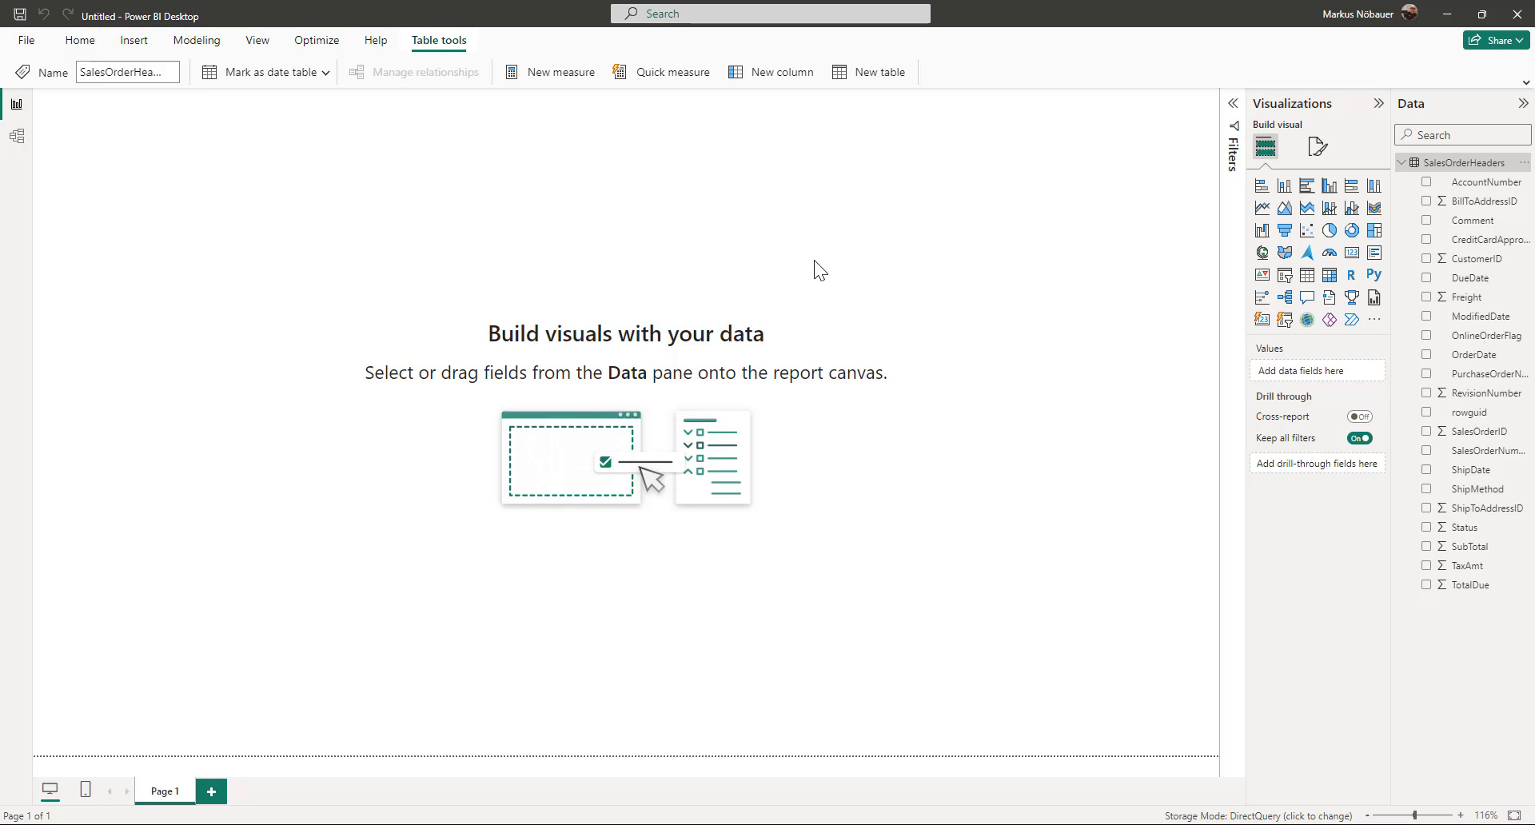
Step: Start a new measure M_OrdersCreated = CALCULATE(COUNT(SalesOrderHeaders[SalesOrderID]) ...)
{"action": "left_click", "coordinate": [550, 72]}
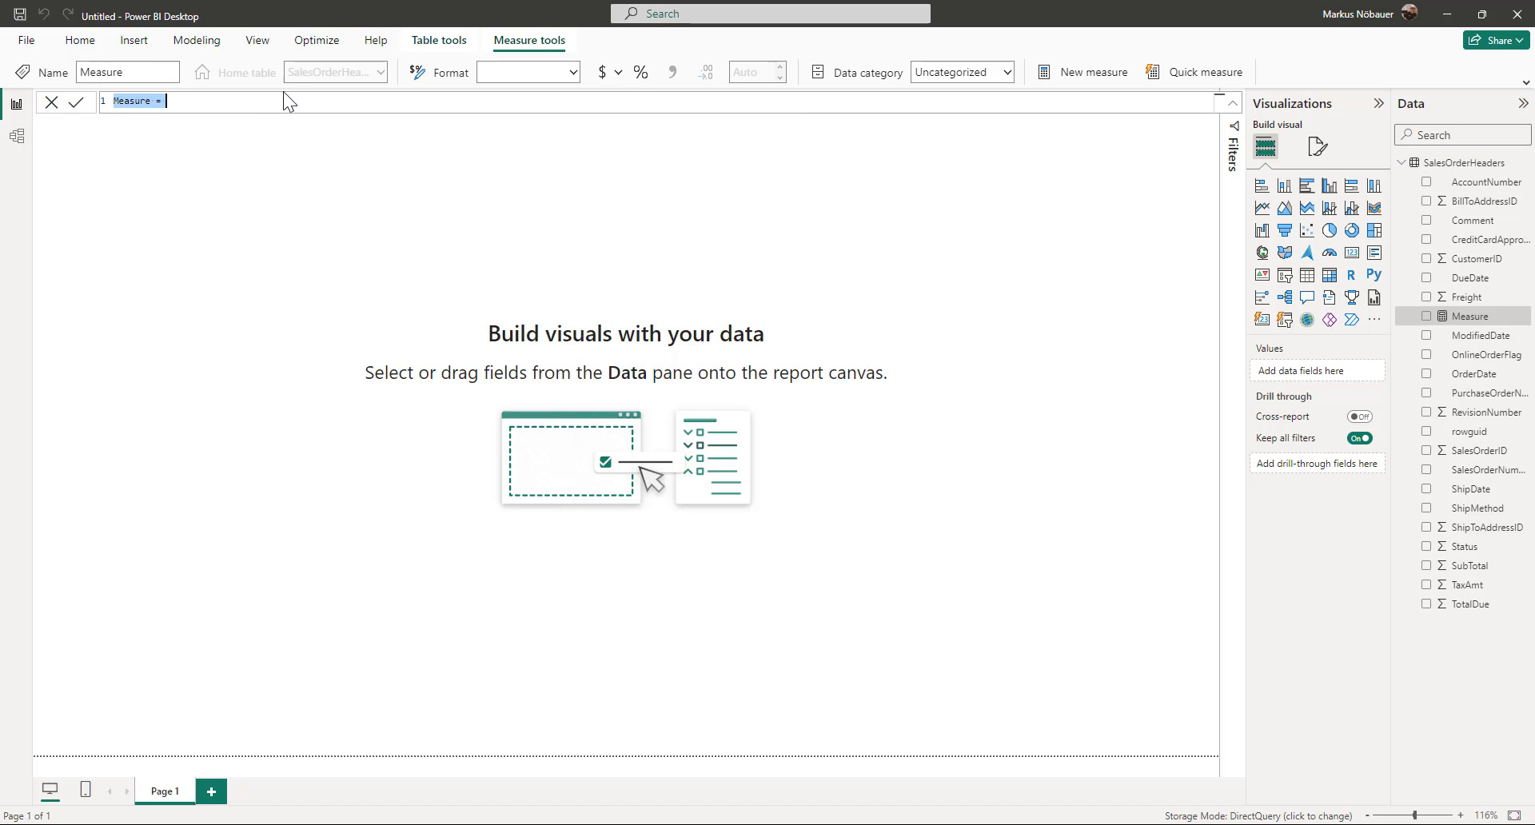
{"action": "type", "text": "M"}
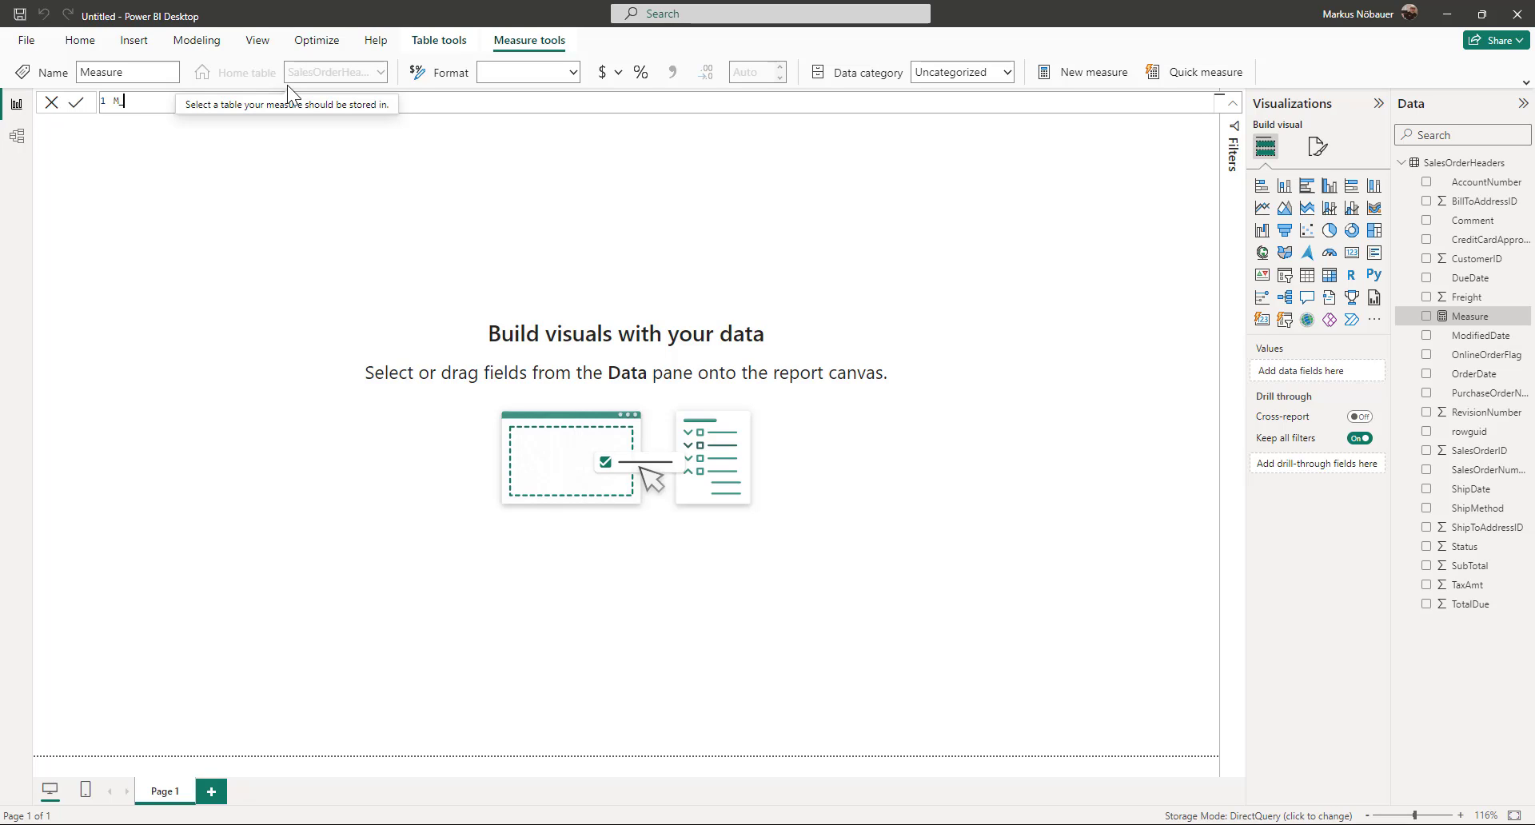
{"action": "type", "text": "_OrdersCreated "}
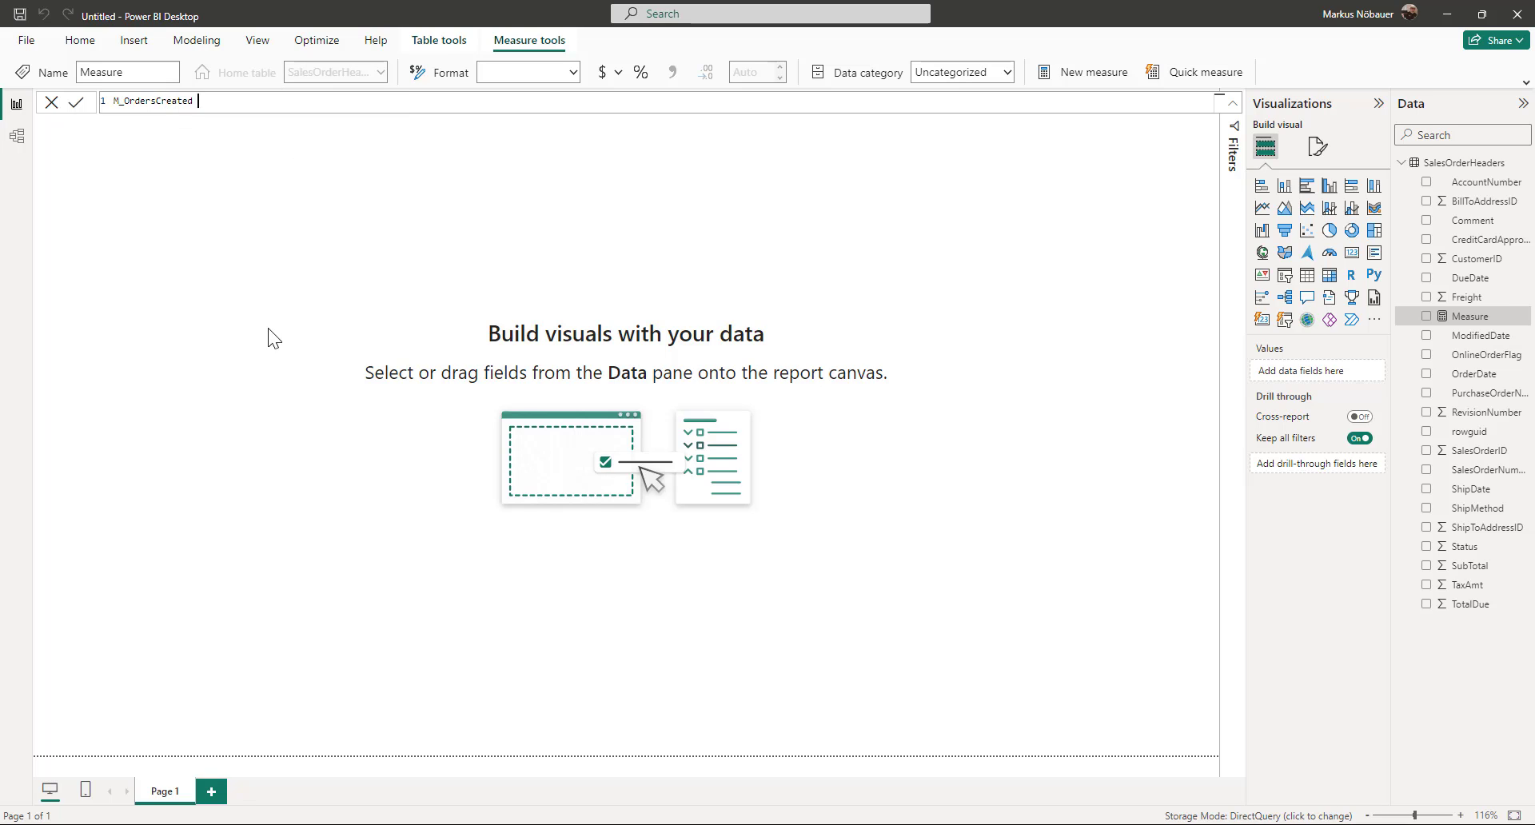
{"action": "type", "text": "= CALCULATE("}
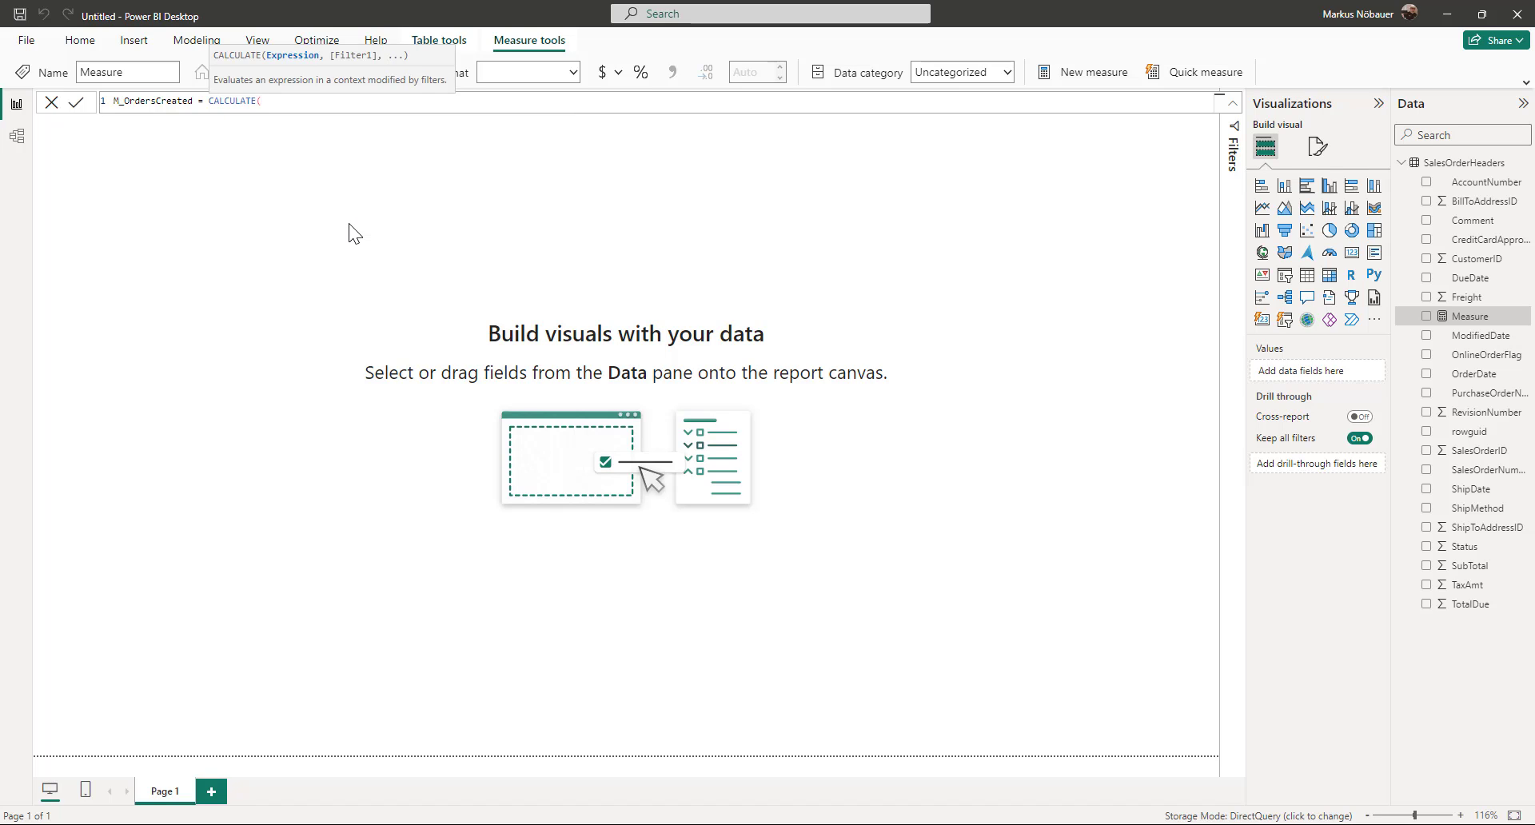
{"action": "type", "text": "COUNT("}
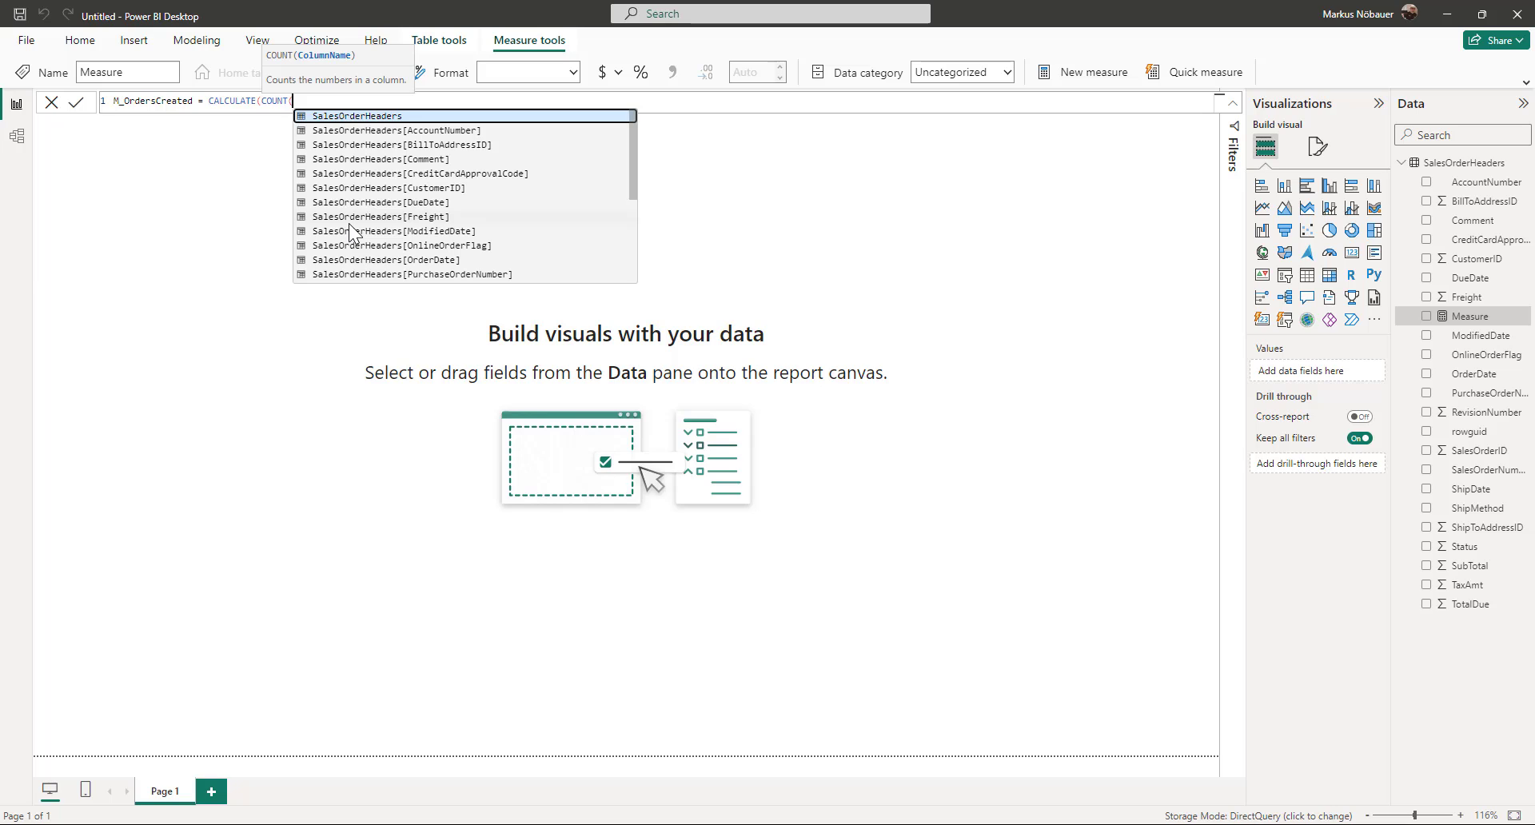
{"action": "key", "text": "Down"}
{"action": "key", "text": "Down"}
{"action": "key", "text": "Down"}
{"action": "key", "text": "Down"}
{"action": "key", "text": "Down"}
{"action": "key", "text": "Down"}
{"action": "key", "text": "Down"}
{"action": "key", "text": "Down"}
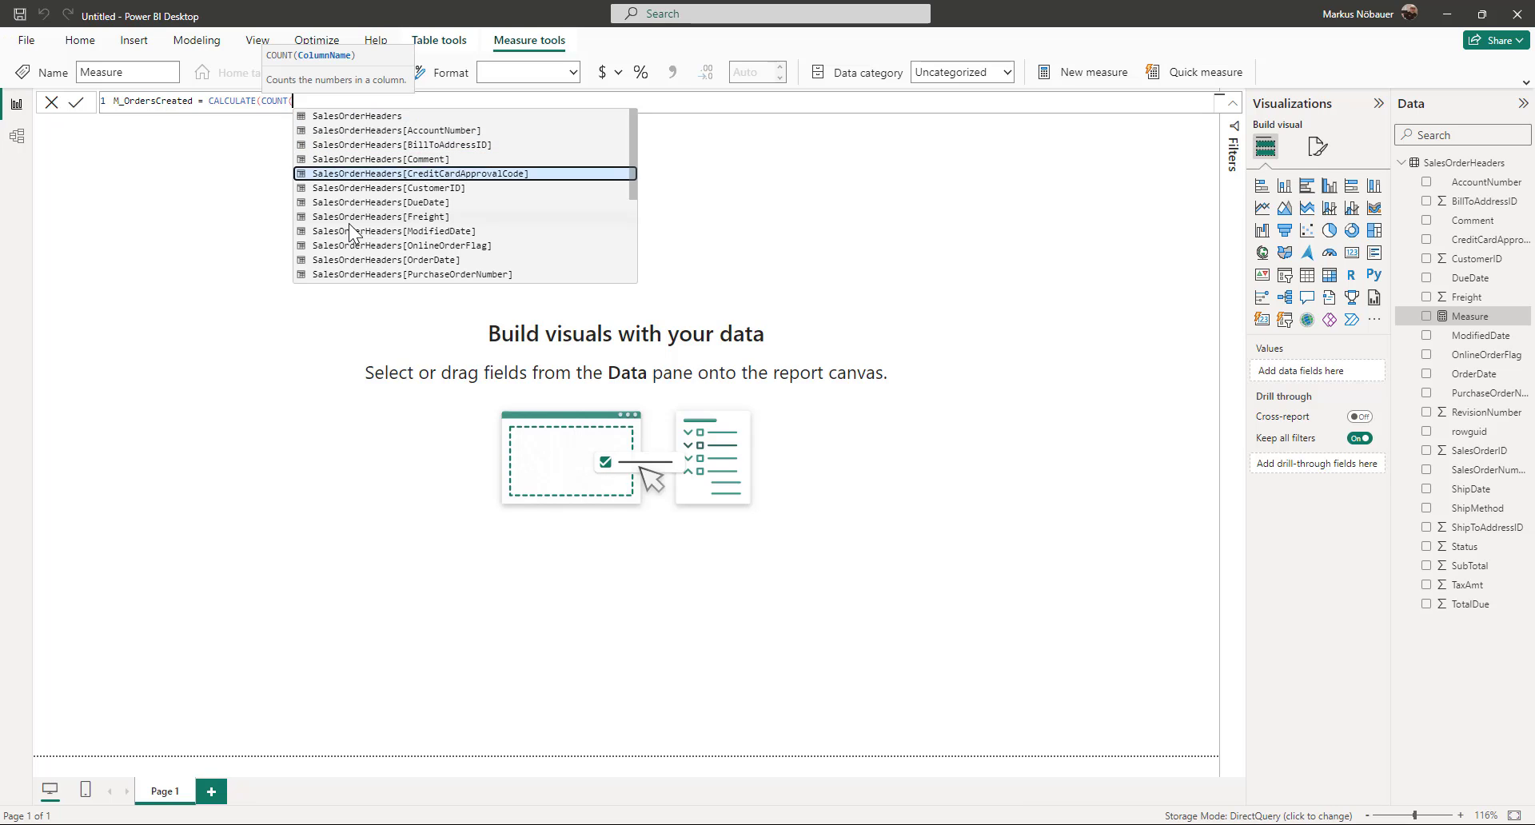
{"action": "key", "text": "Down"}
{"action": "key", "text": "Down"}
{"action": "key", "text": "Down"}
{"action": "key", "text": "Down"}
{"action": "key", "text": "Down"}
{"action": "key", "text": "Down"}
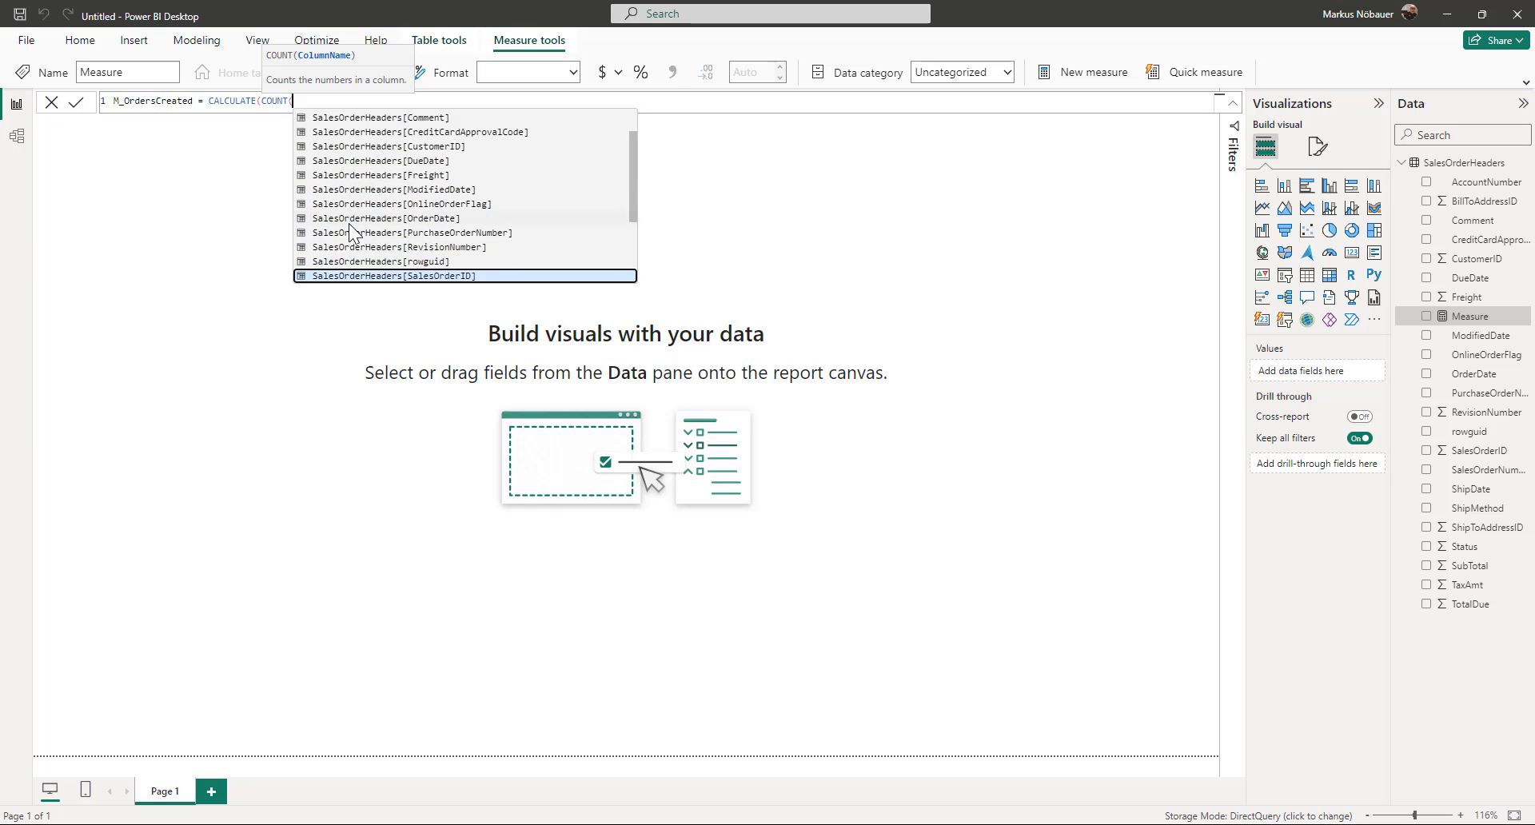
{"action": "key", "text": "Tab"}
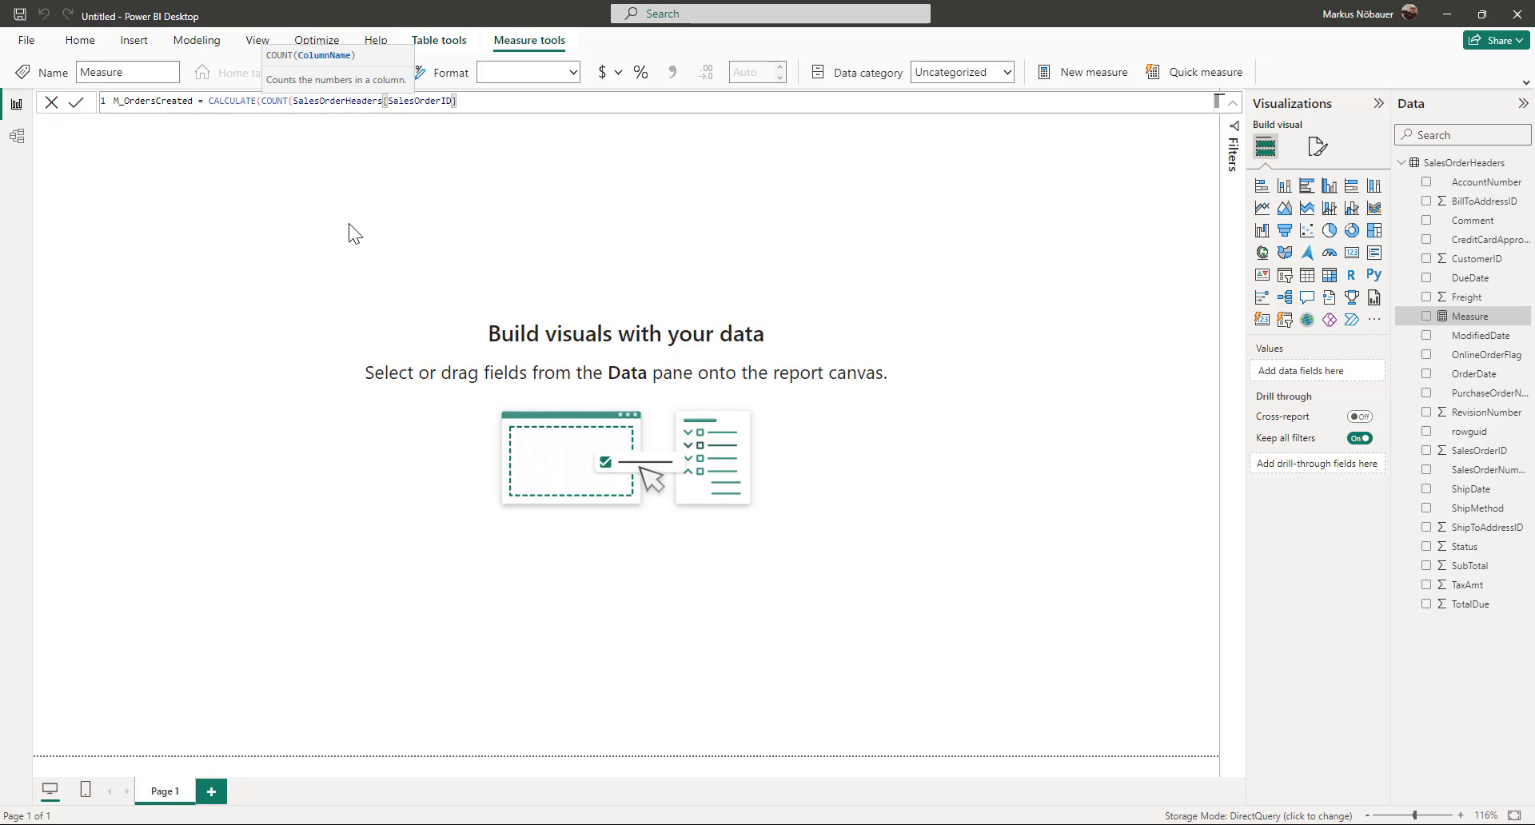
Step: Finish it with FILTER(SalesOrderHeaders, SalesOrderHeaders[Status] = 1) and commit the measure
{"action": "type", "text": "),Filt"}
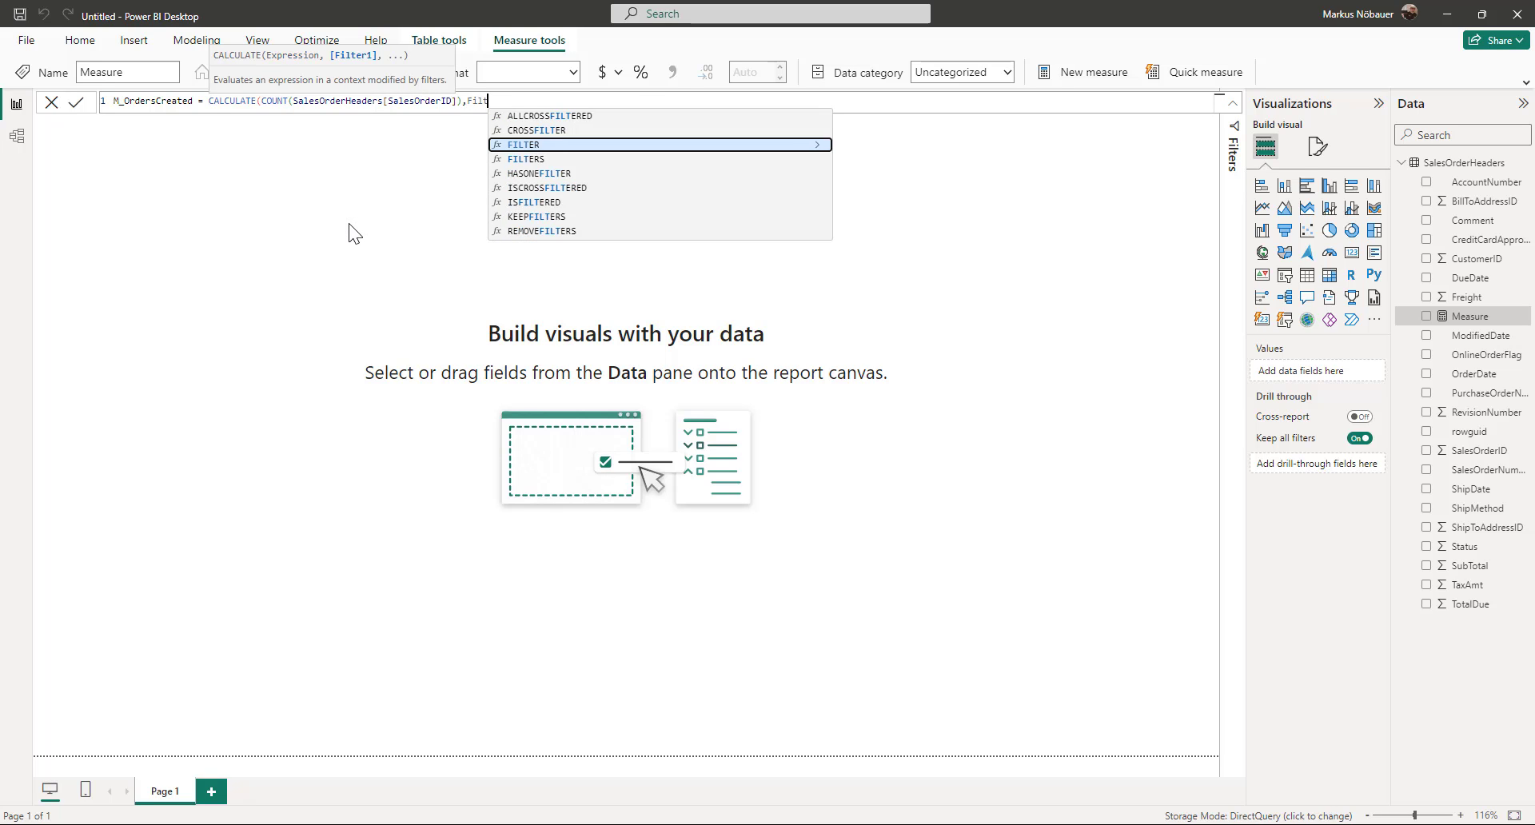
{"action": "key", "text": "Tab"}
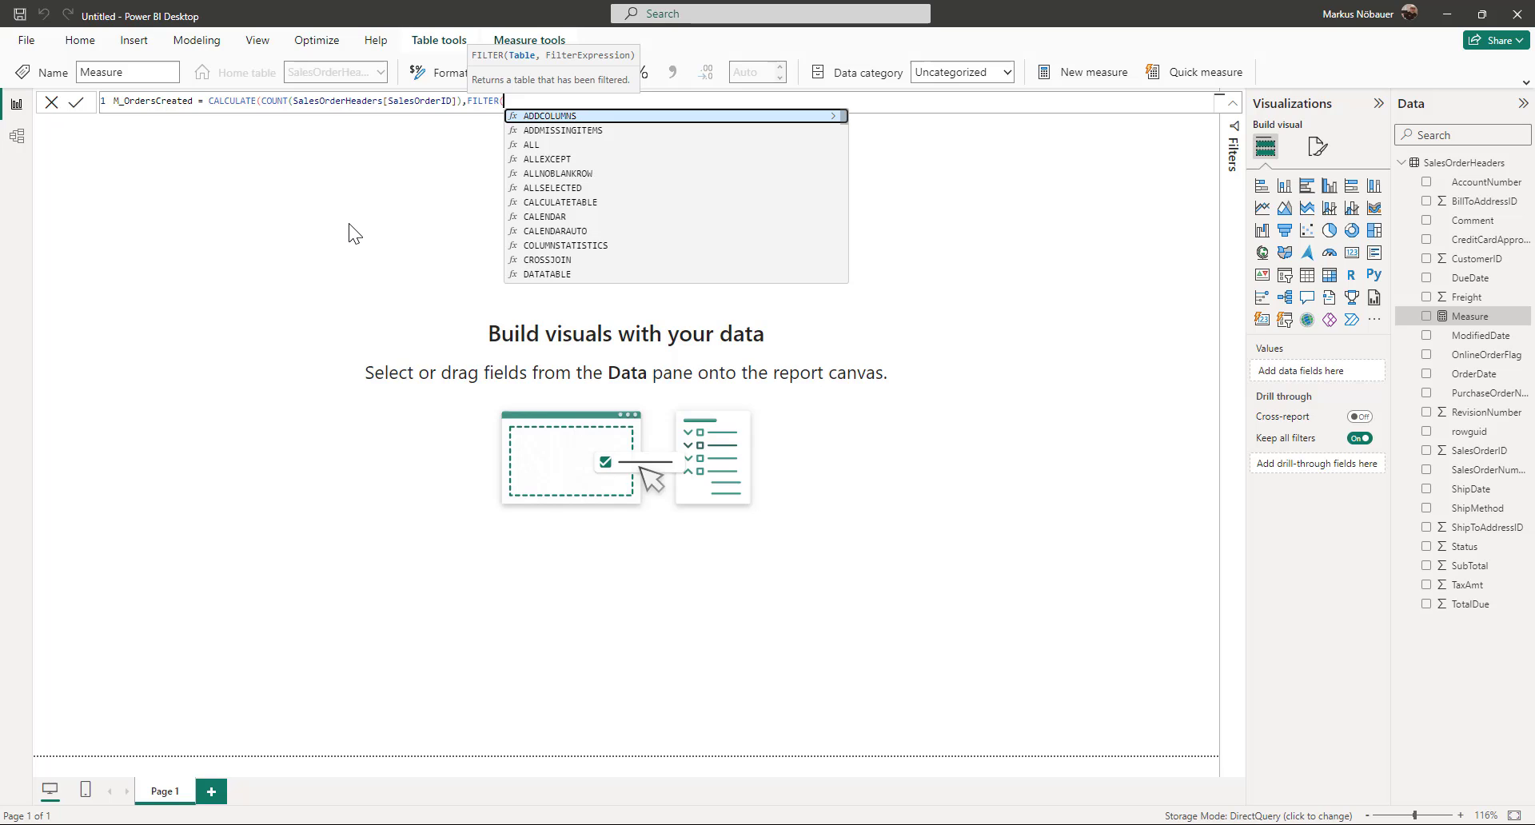
{"action": "type", "text": "Sales"}
{"action": "key", "text": "Tab"}
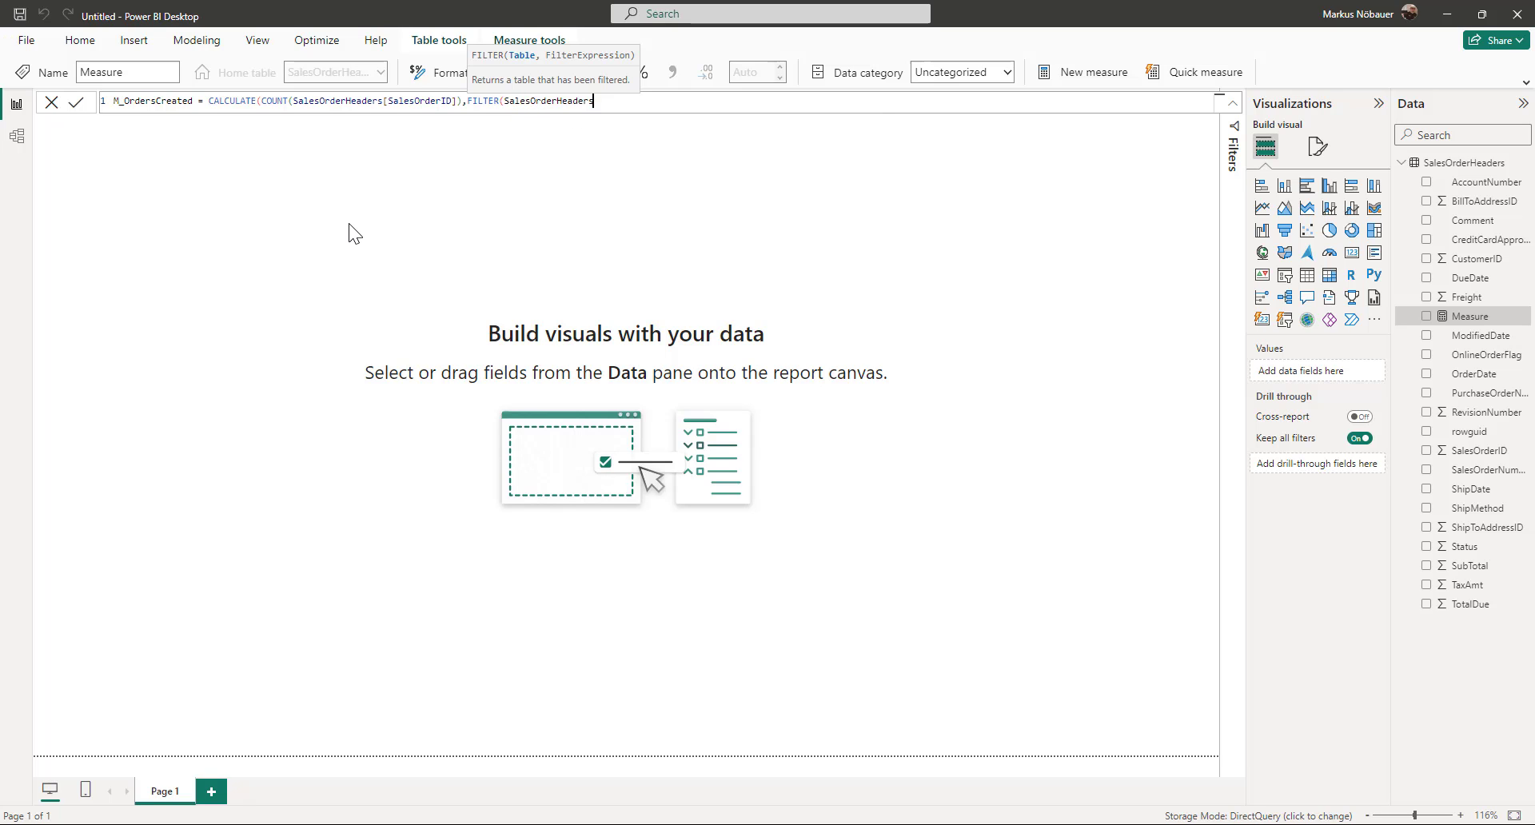
{"action": "type", "text": ",Stat"}
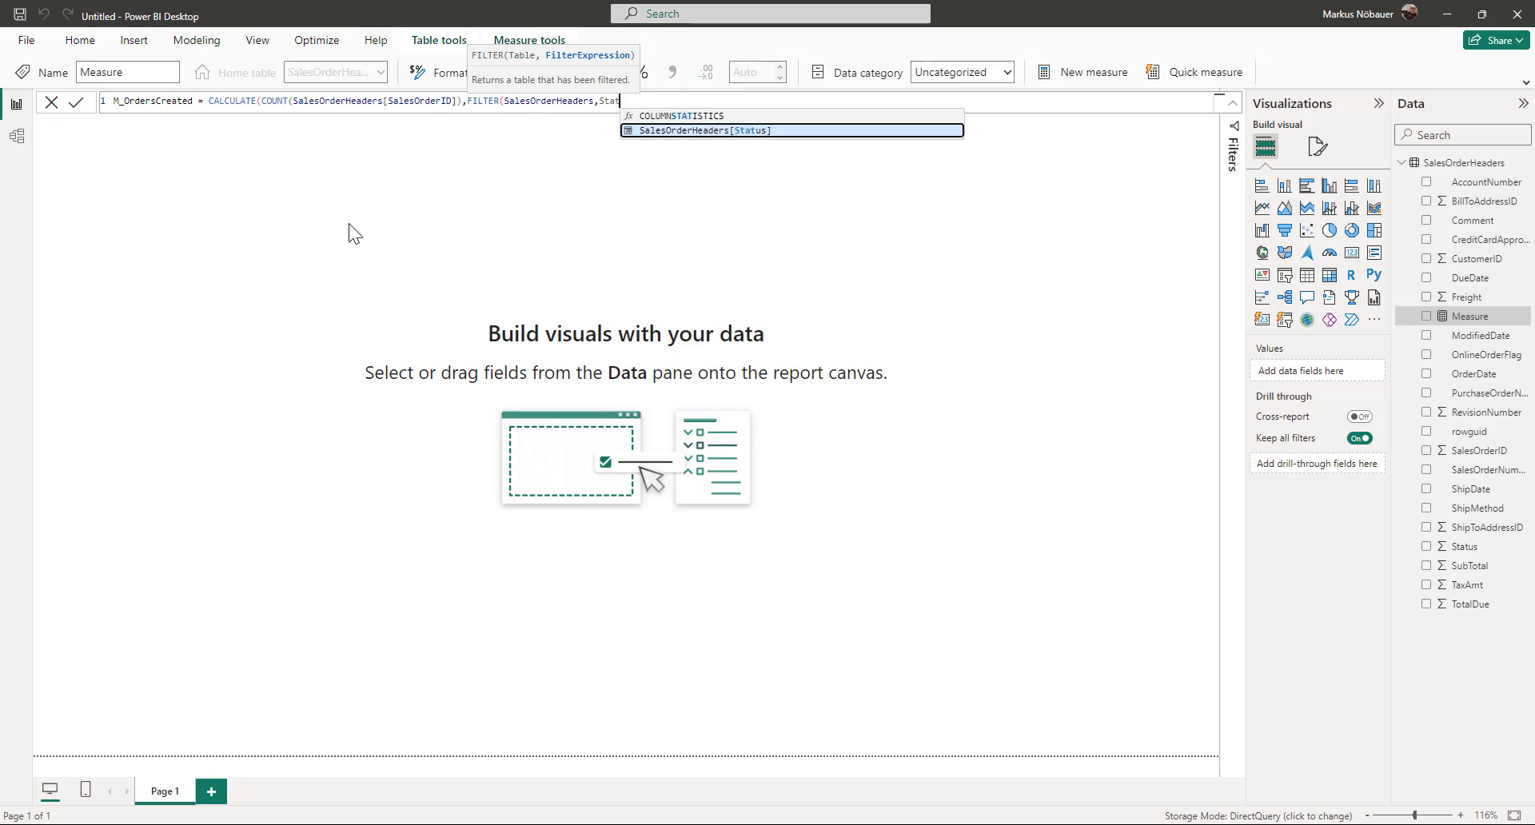
{"action": "key", "text": "Tab"}
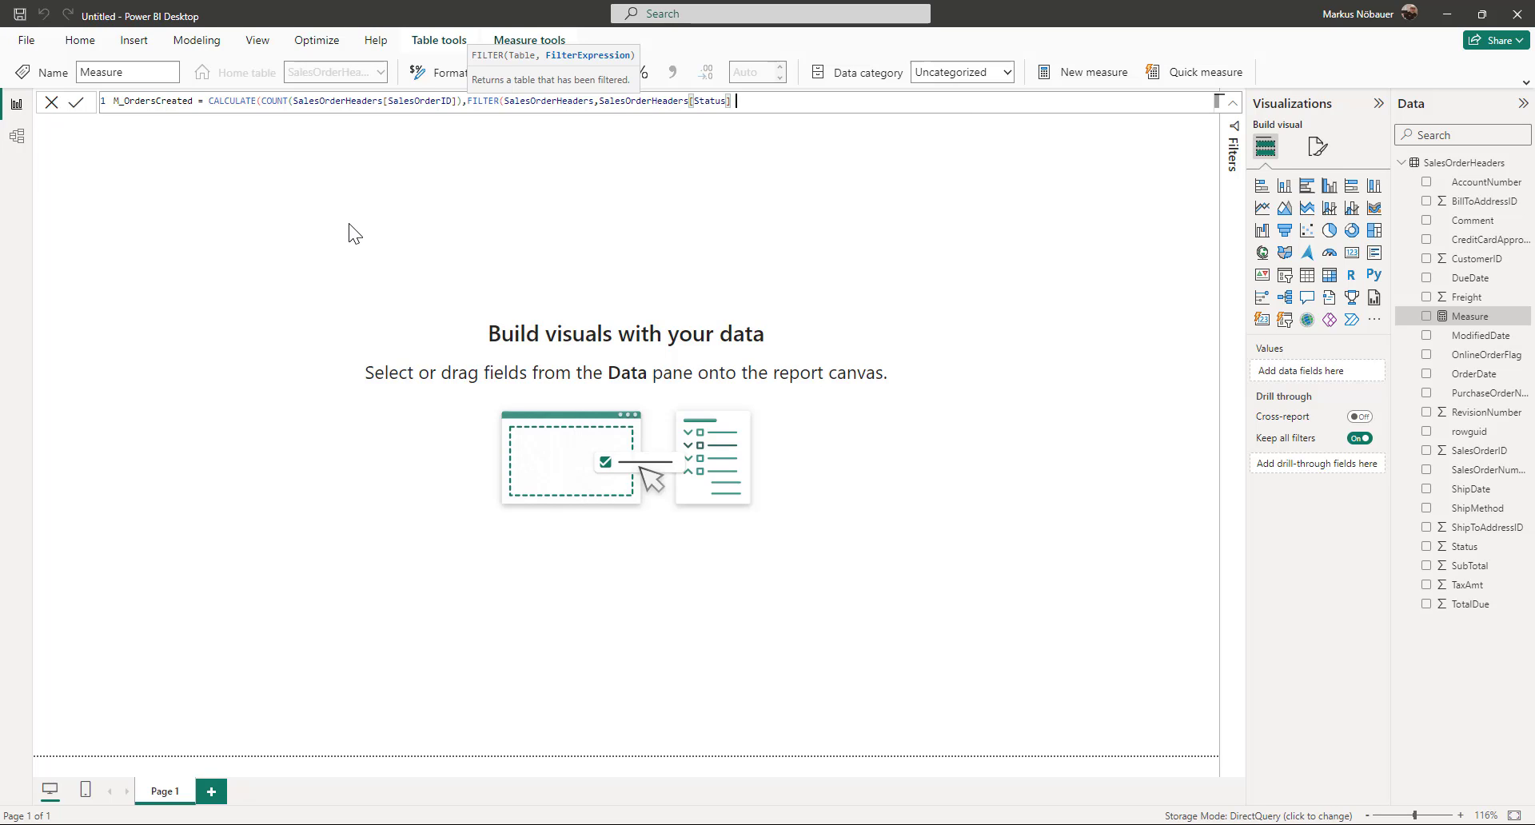
{"action": "type", "text": "= 1))"}
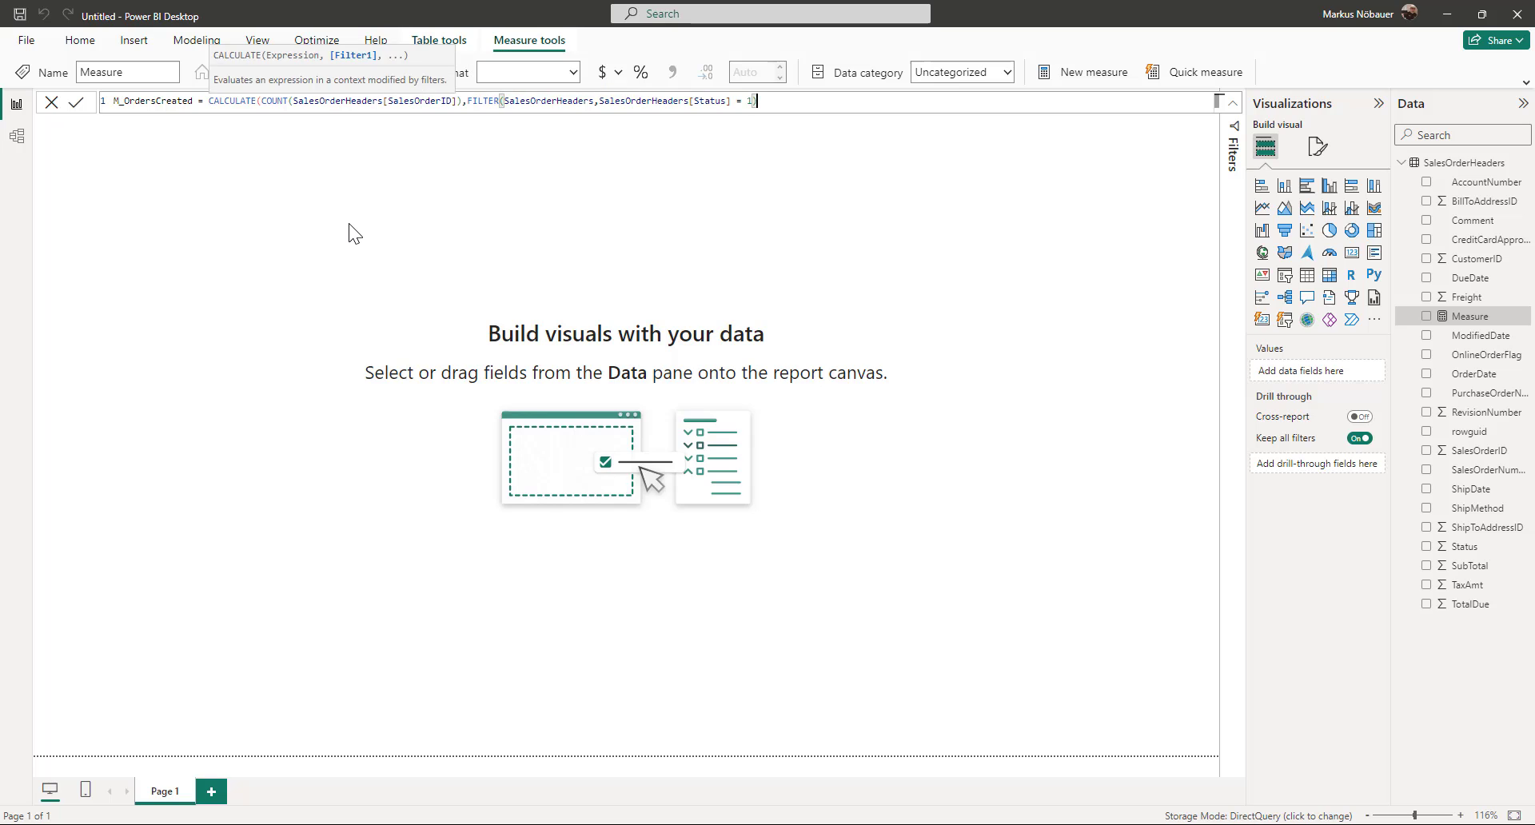
{"action": "key", "text": "Return"}
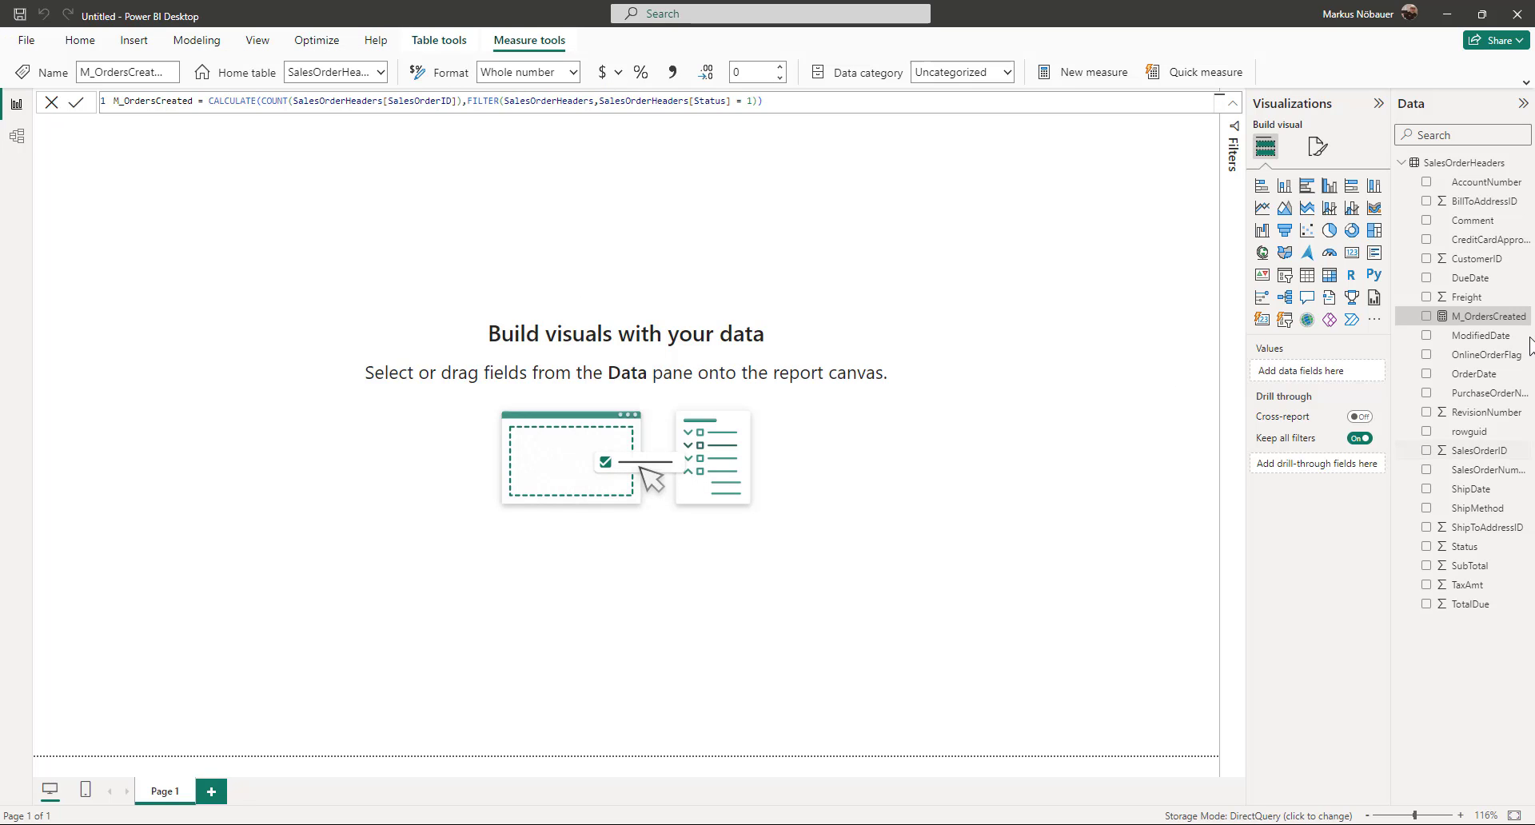
Step: Show M_OrdersCreated as a card (17) in the top-left of the page
{"action": "left_click_drag", "start_coordinate": [1455, 318], "coordinate": [654, 521]}
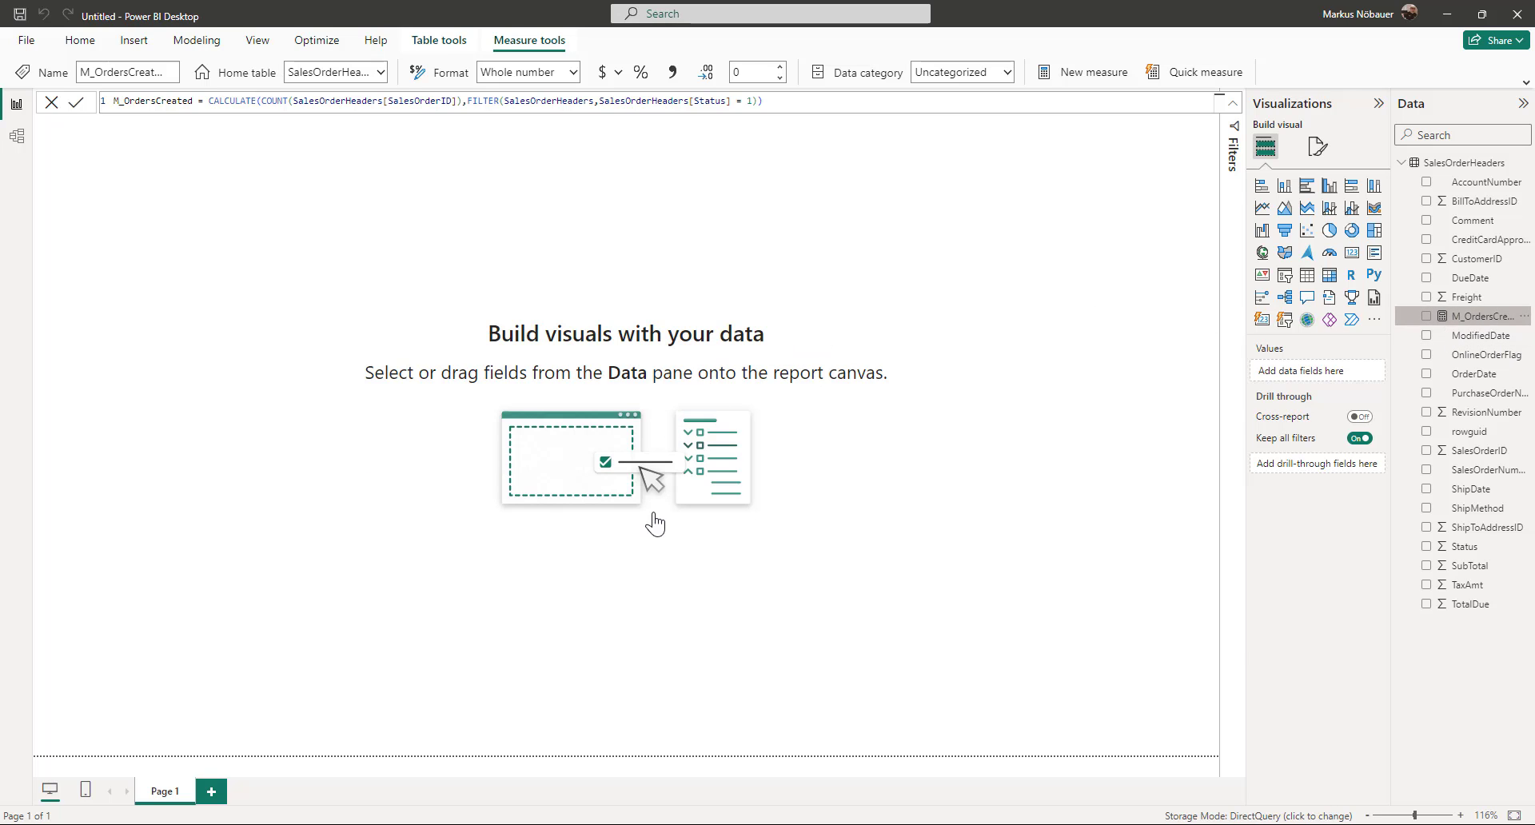
{"action": "left_click", "coordinate": [1351, 254]}
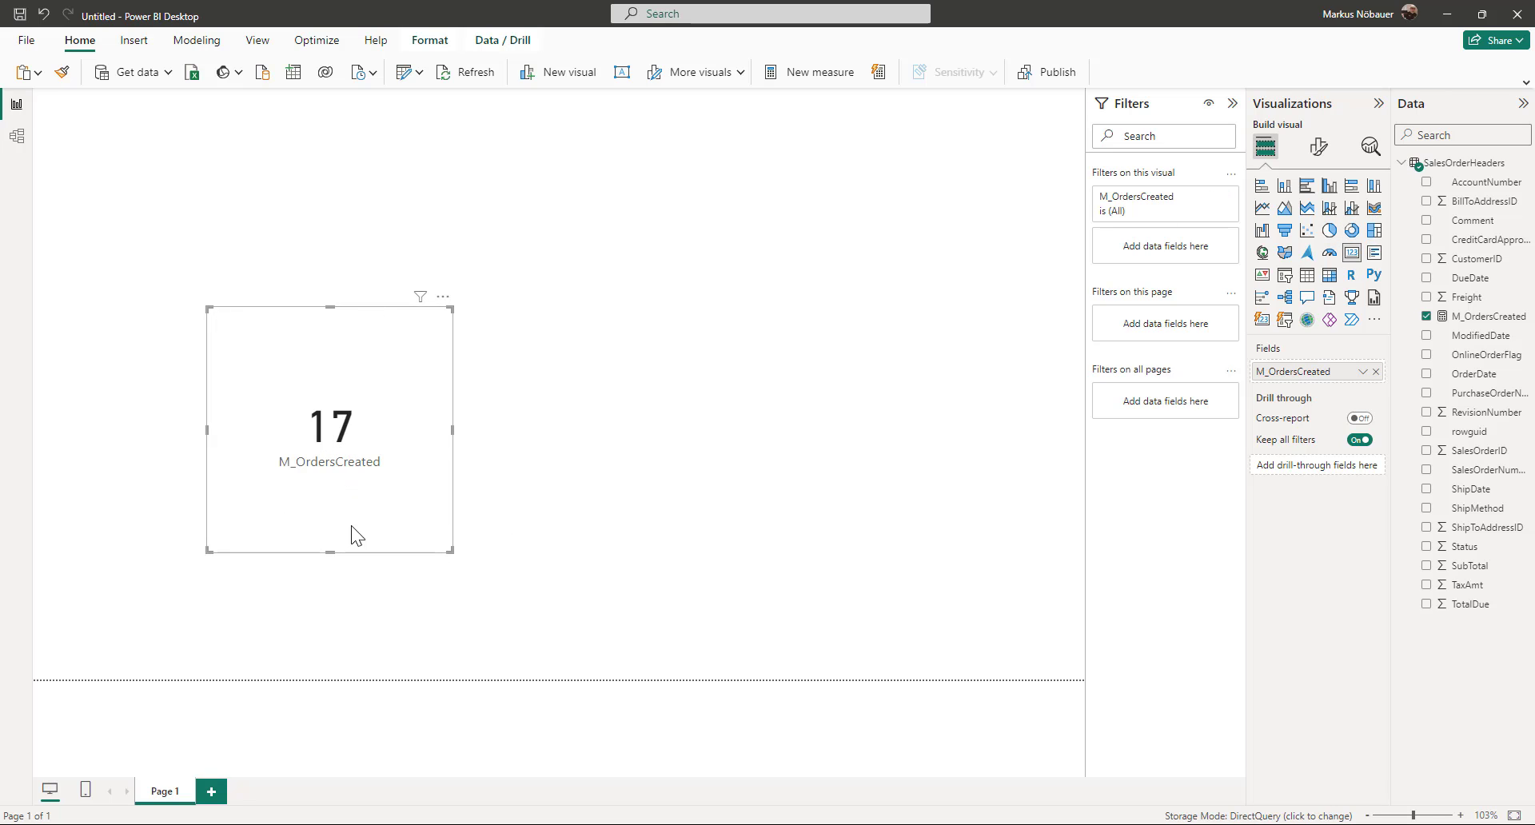
{"action": "left_click_drag", "start_coordinate": [334, 438], "coordinate": [309, 384]}
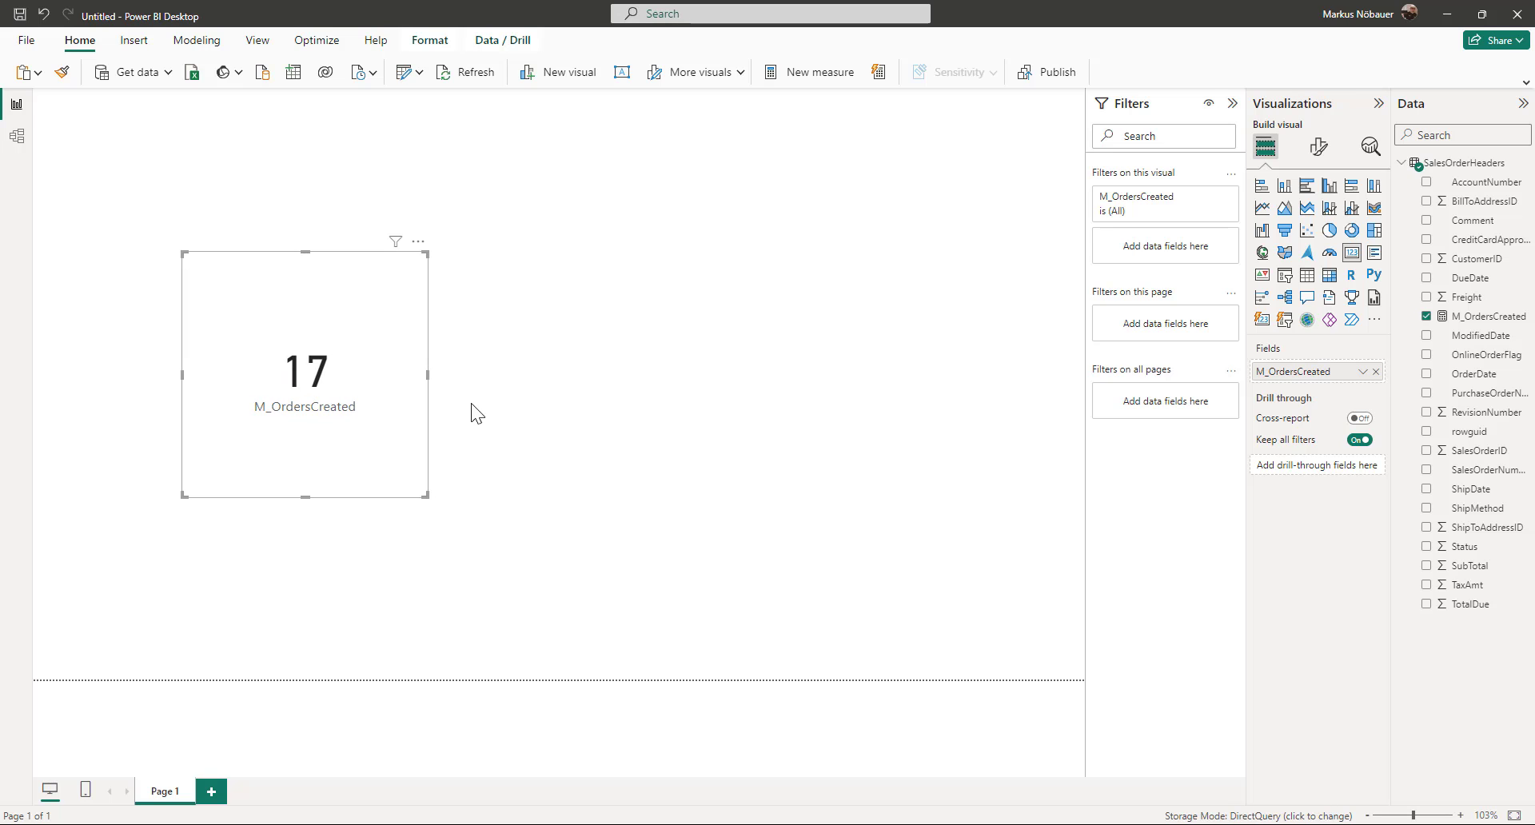
Step: Copy the M_OrdersCreated formula into a new measure M_OrdersApproved filtering Status = 2
{"action": "left_click", "coordinate": [1471, 316]}
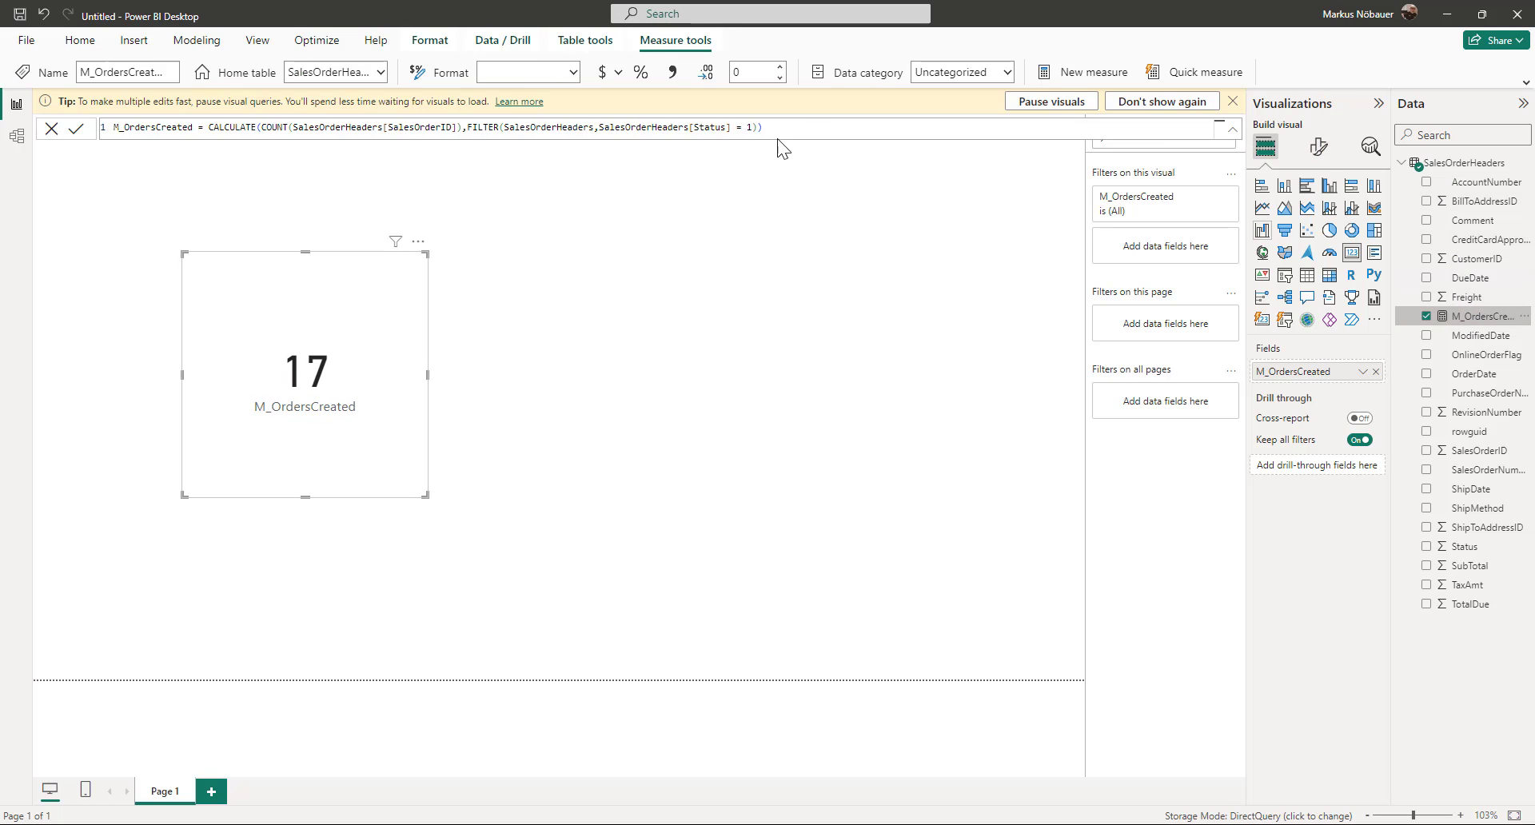
{"action": "left_click_drag", "start_coordinate": [805, 133], "coordinate": [68, 141]}
{"action": "key", "text": "ctrl+c"}
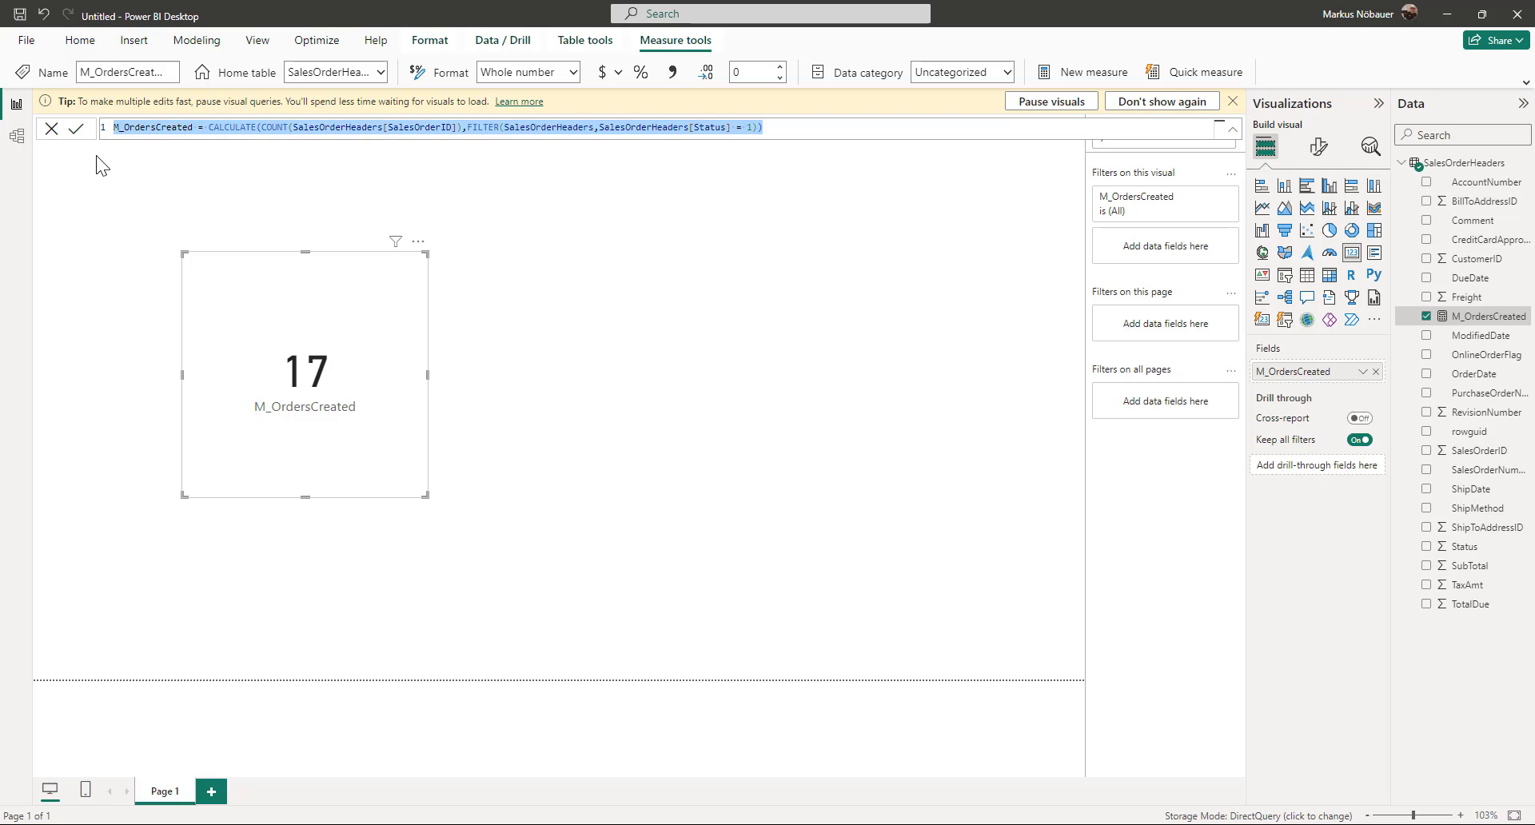
{"action": "left_click", "coordinate": [1232, 101]}
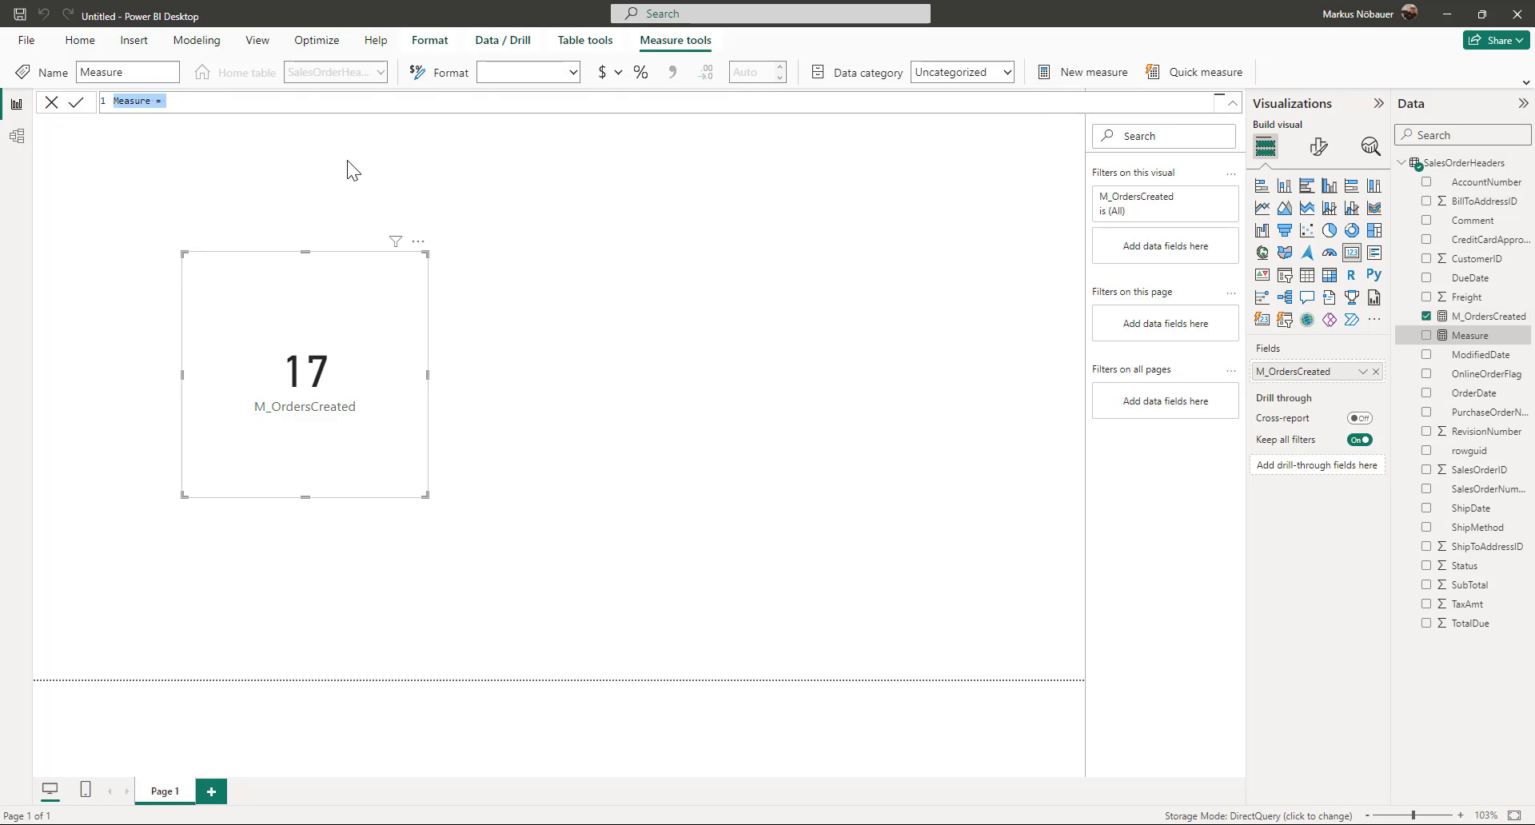
{"action": "key", "text": "ctrl+v"}
{"action": "double_click", "coordinate": [181, 100]}
{"action": "type", "text": "M_OrdersCr"}
{"action": "key", "text": "BackSpace"}
{"action": "key", "text": "BackSpace"}
{"action": "type", "text": "Approved"}
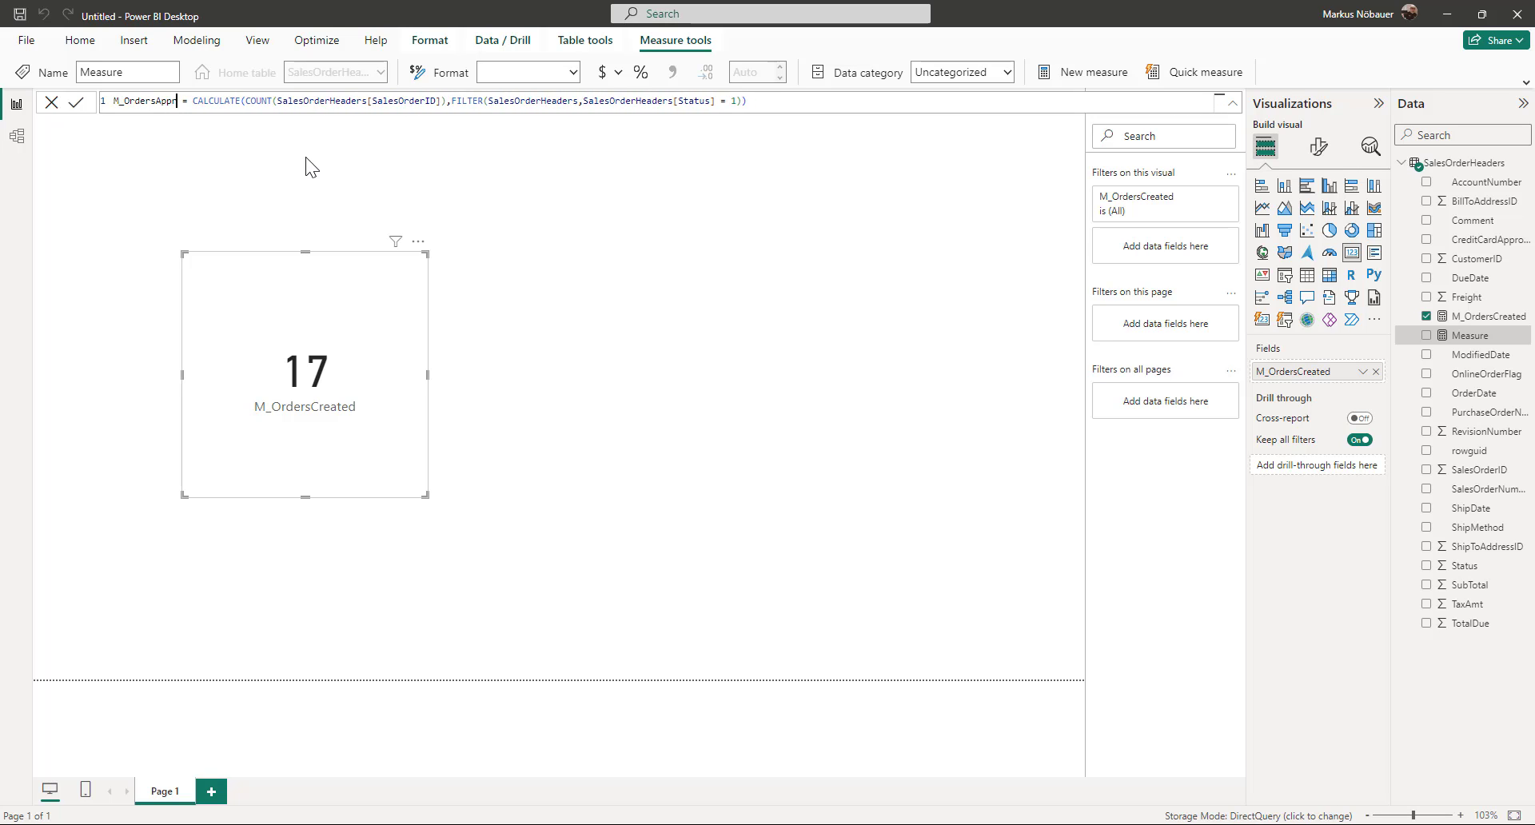
{"action": "left_click", "coordinate": [756, 100]}
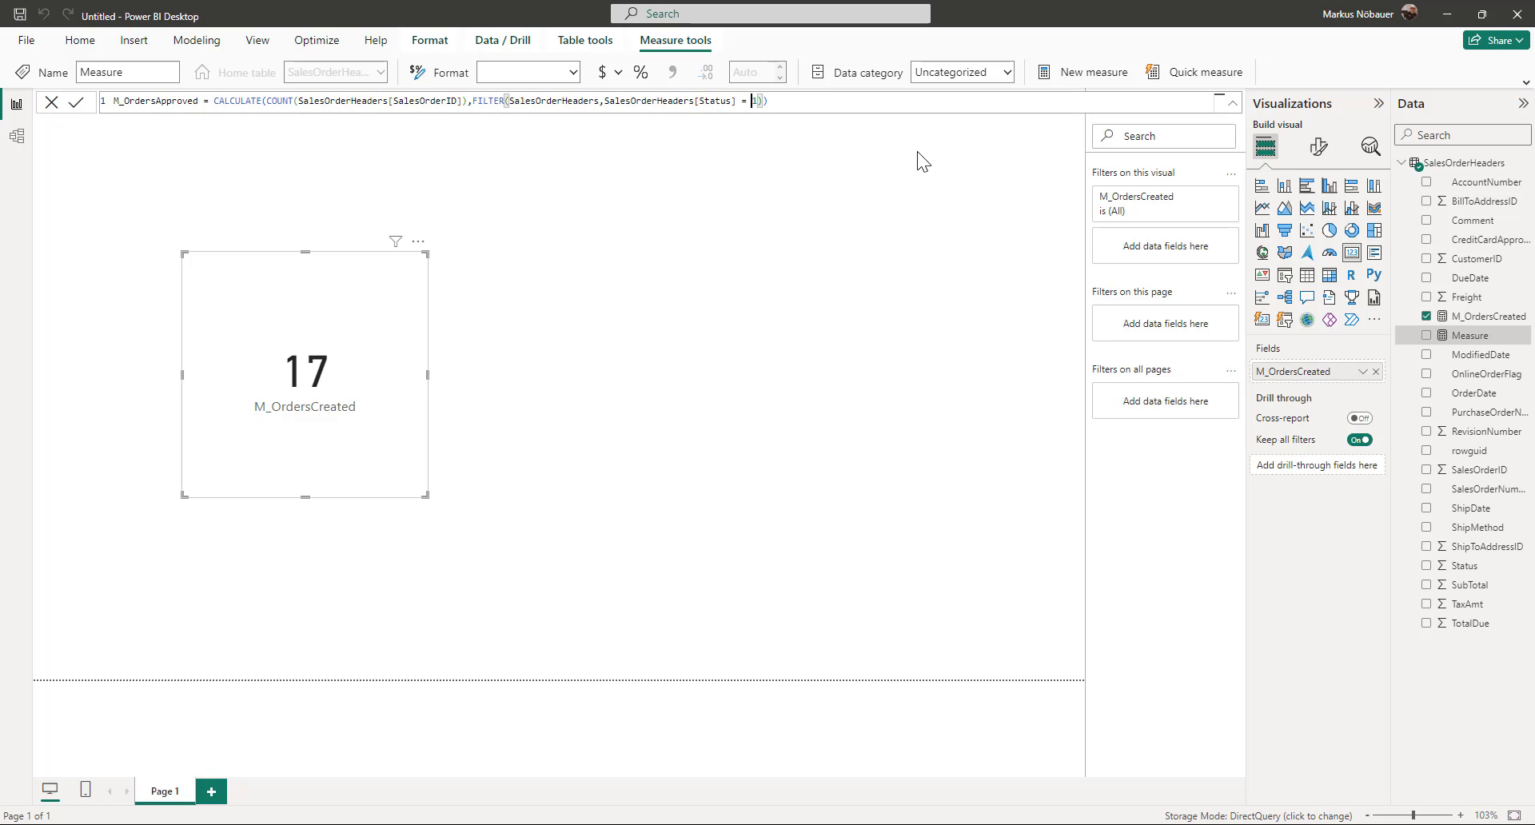
{"action": "type", "text": "2"}
{"action": "key", "text": "Return"}
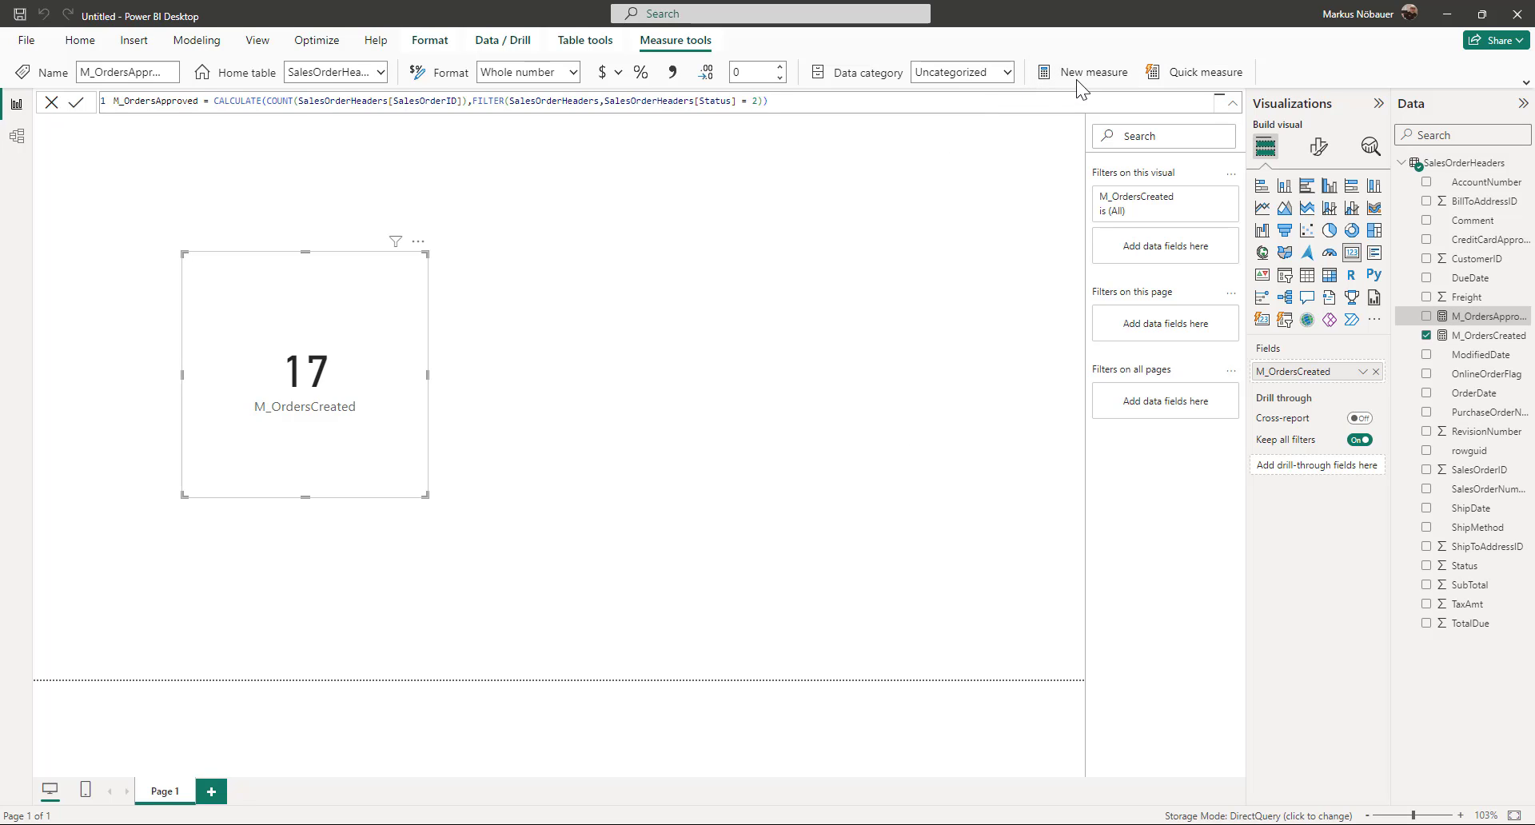
Step: Create a third copy, M_OrdersShipped, filtering Status = 5
{"action": "left_click", "coordinate": [1076, 79]}
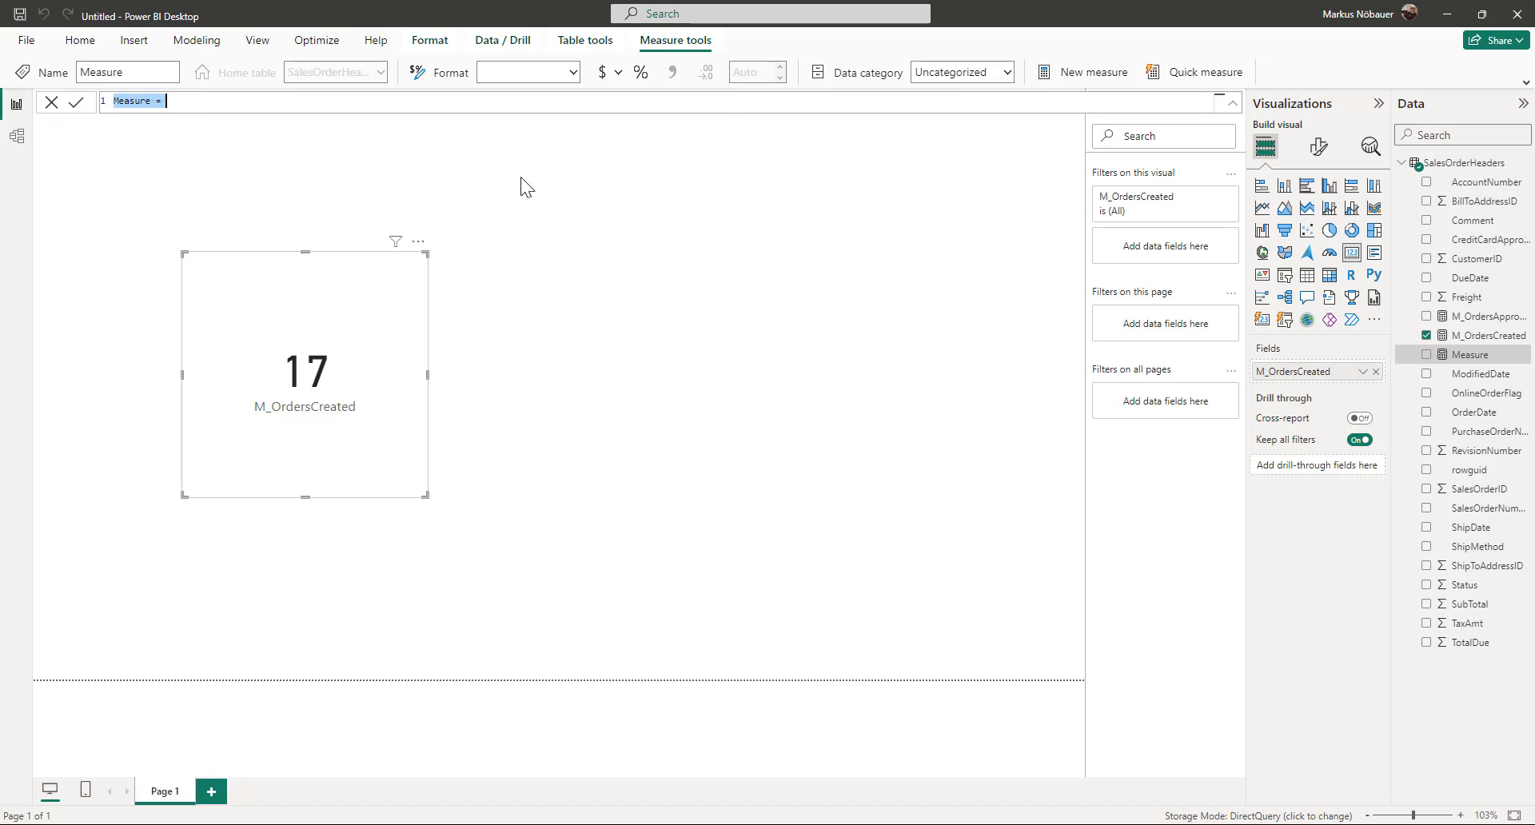
{"action": "key", "text": "ctrl+v"}
{"action": "left_click", "coordinate": [184, 100]}
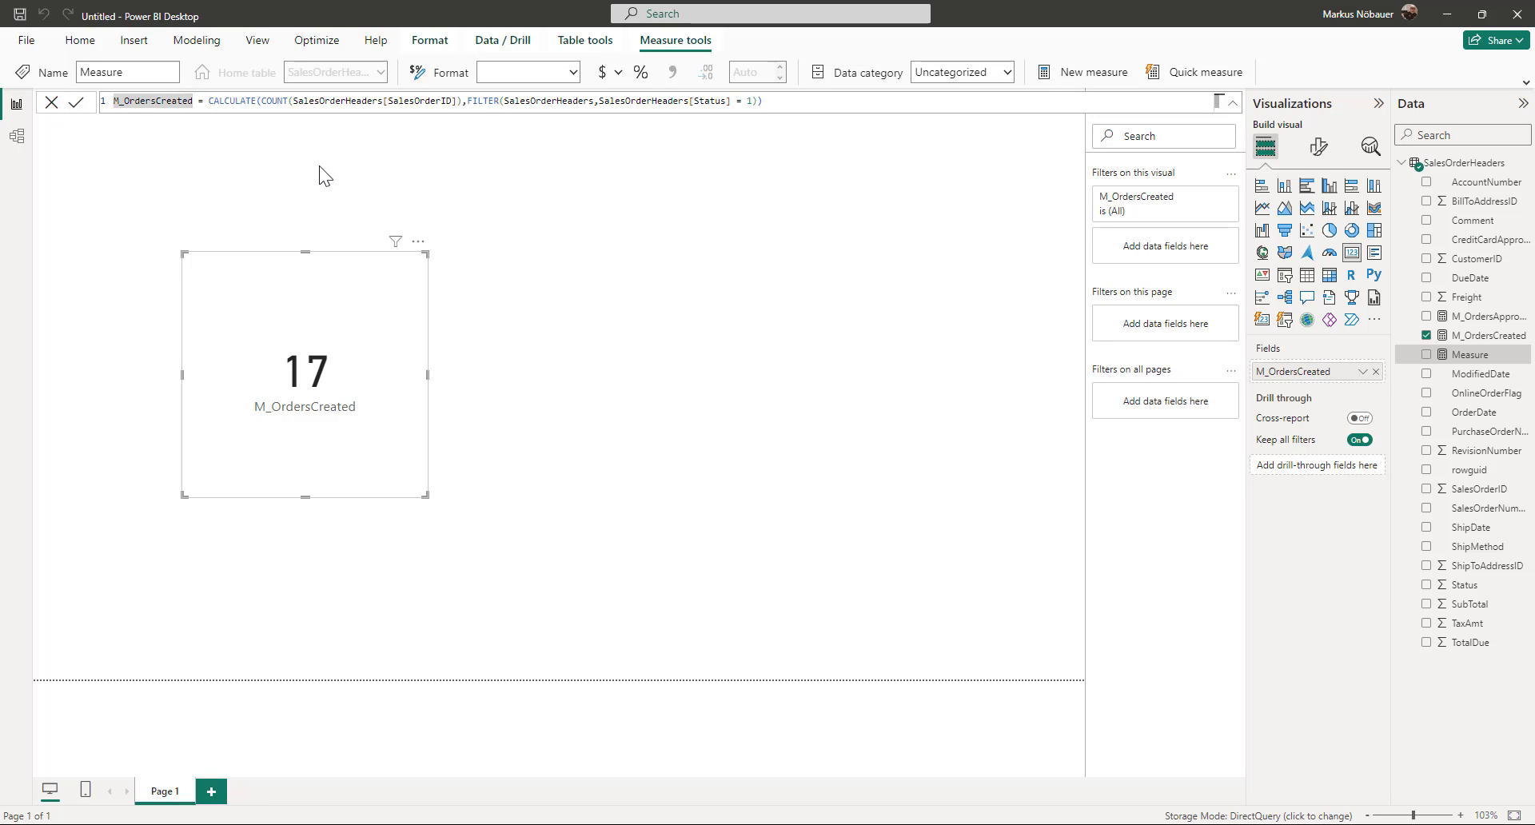
{"action": "key", "text": "BackSpace"}
{"action": "key", "text": "BackSpace"}
{"action": "key", "text": "BackSpace"}
{"action": "key", "text": "BackSpace"}
{"action": "key", "text": "BackSpace"}
{"action": "key", "text": "BackSpace"}
{"action": "key", "text": "BackSpace"}
{"action": "type", "text": "Shippe"}
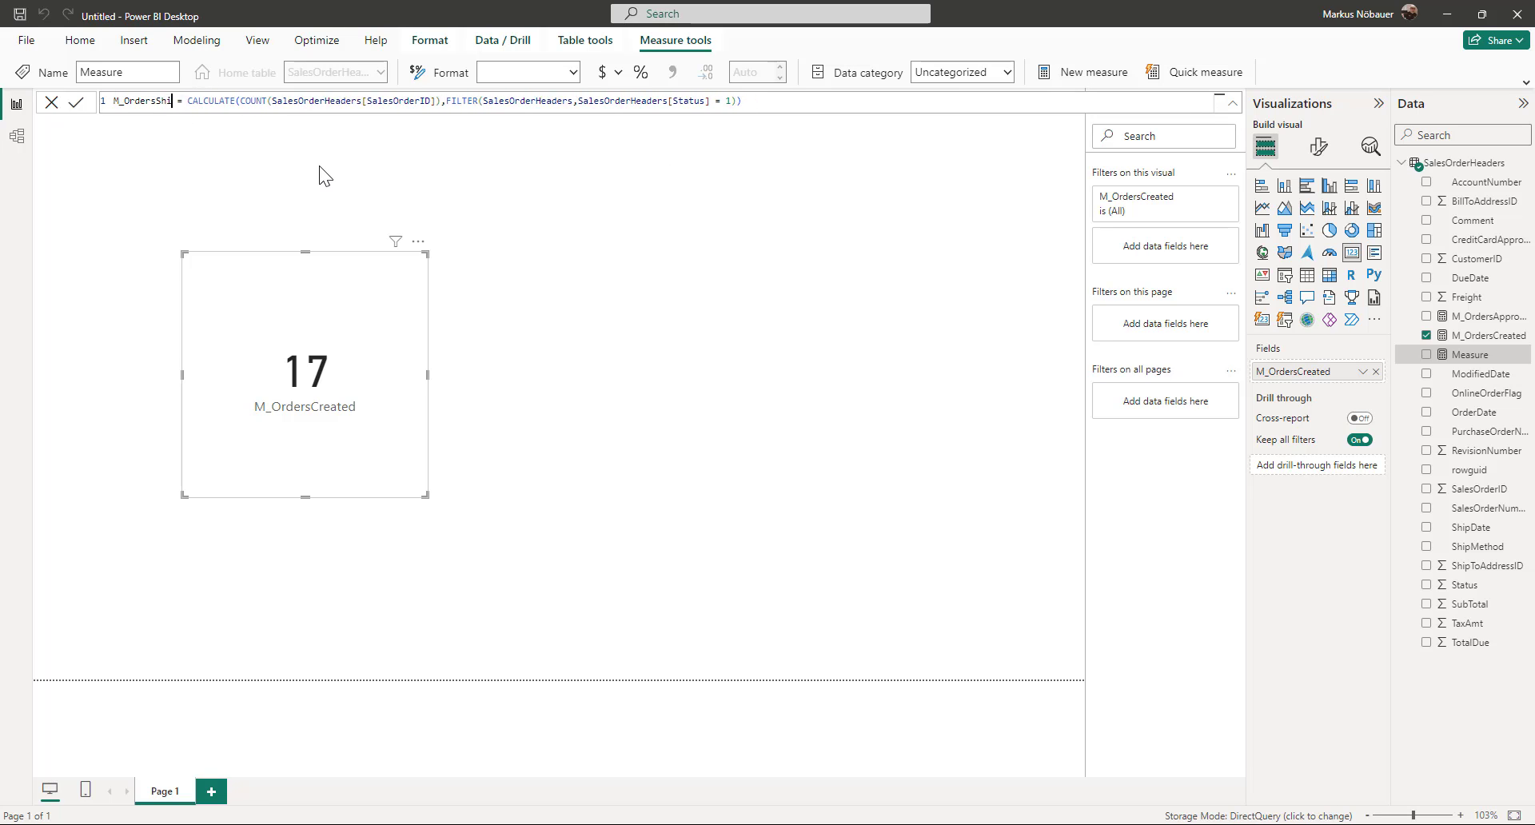
{"action": "type", "text": "d"}
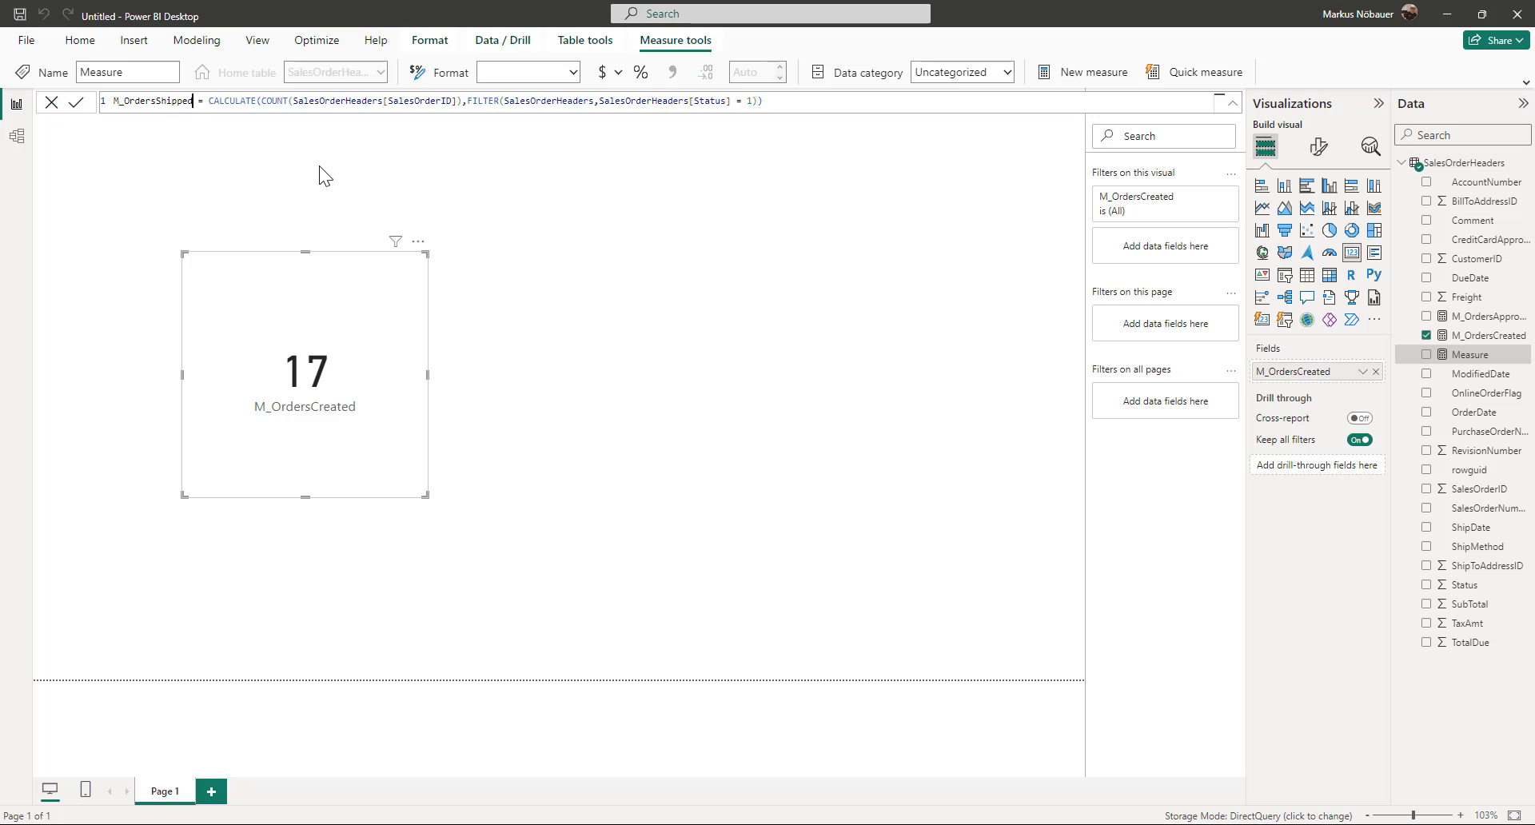
{"action": "left_click", "coordinate": [749, 101]}
{"action": "key", "text": "Return"}
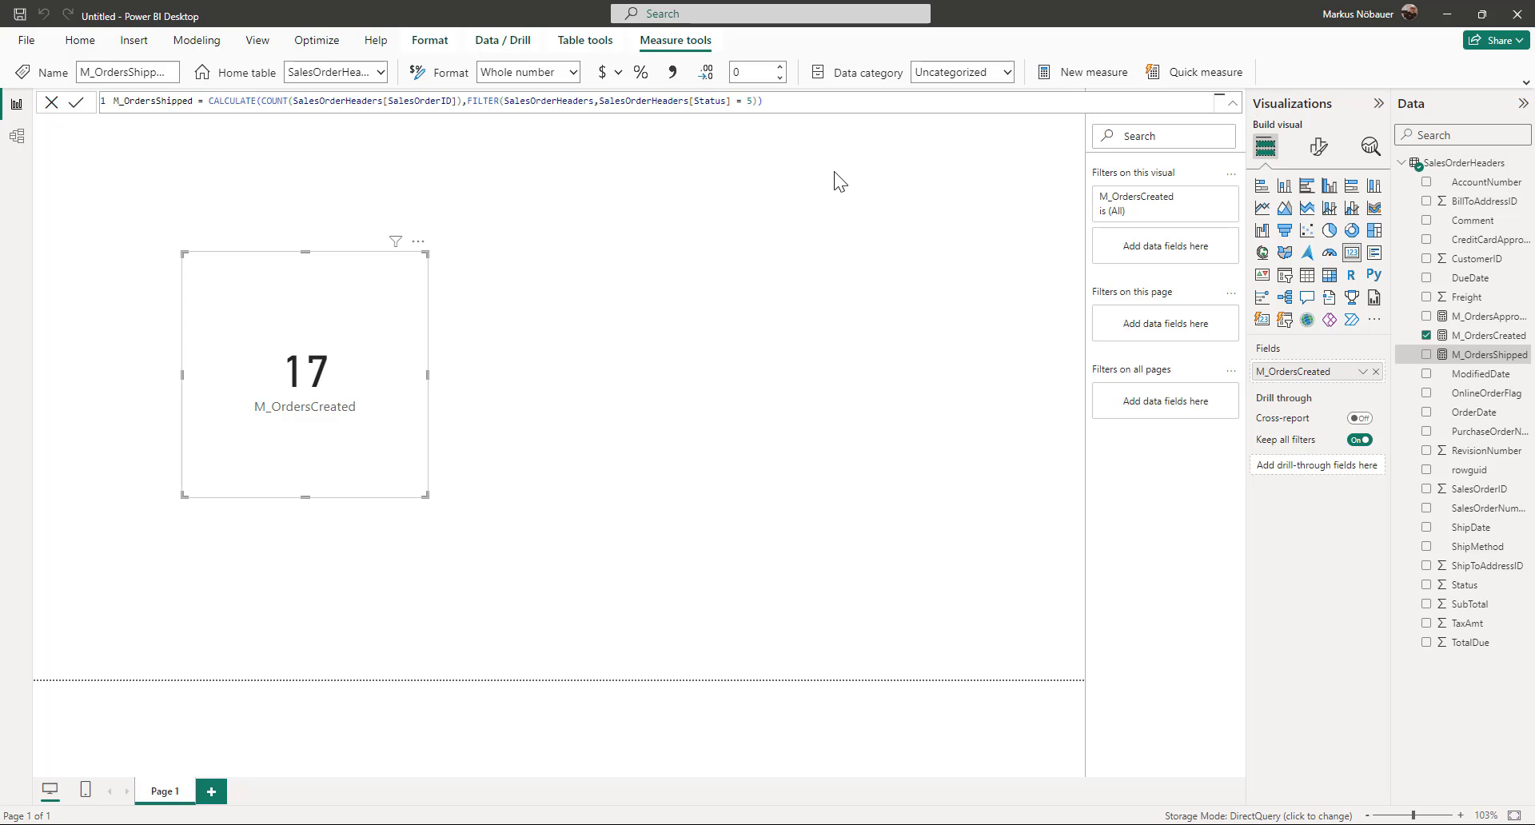
Step: Add M_OrdersApproved and M_OrdersShipped to the page as cards showing 2 and 10
{"action": "left_click_drag", "start_coordinate": [1471, 320], "coordinate": [577, 371]}
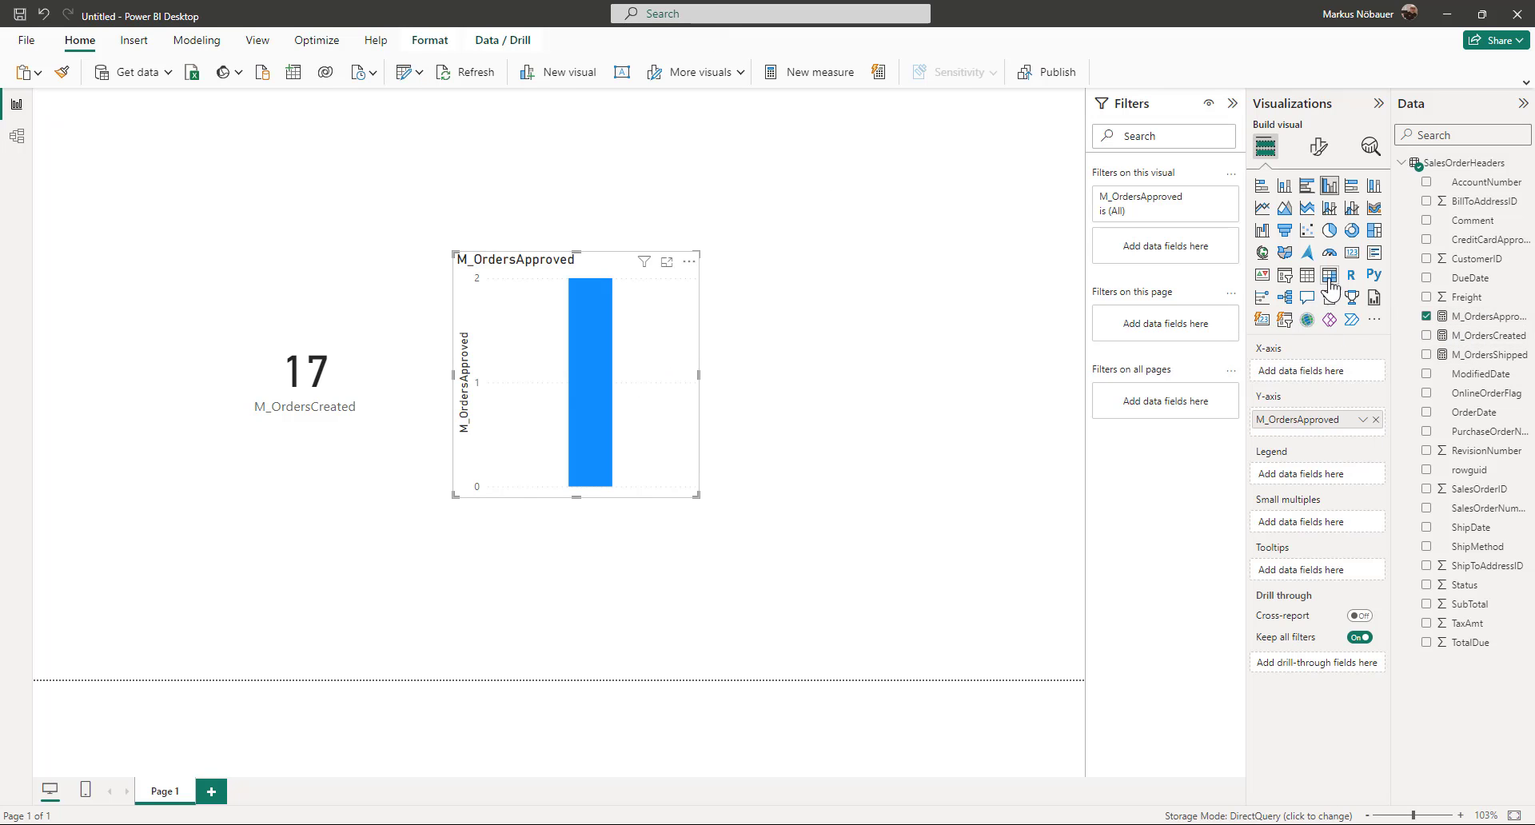
{"action": "left_click", "coordinate": [1351, 252]}
{"action": "left_click_drag", "start_coordinate": [1479, 354], "coordinate": [927, 375]}
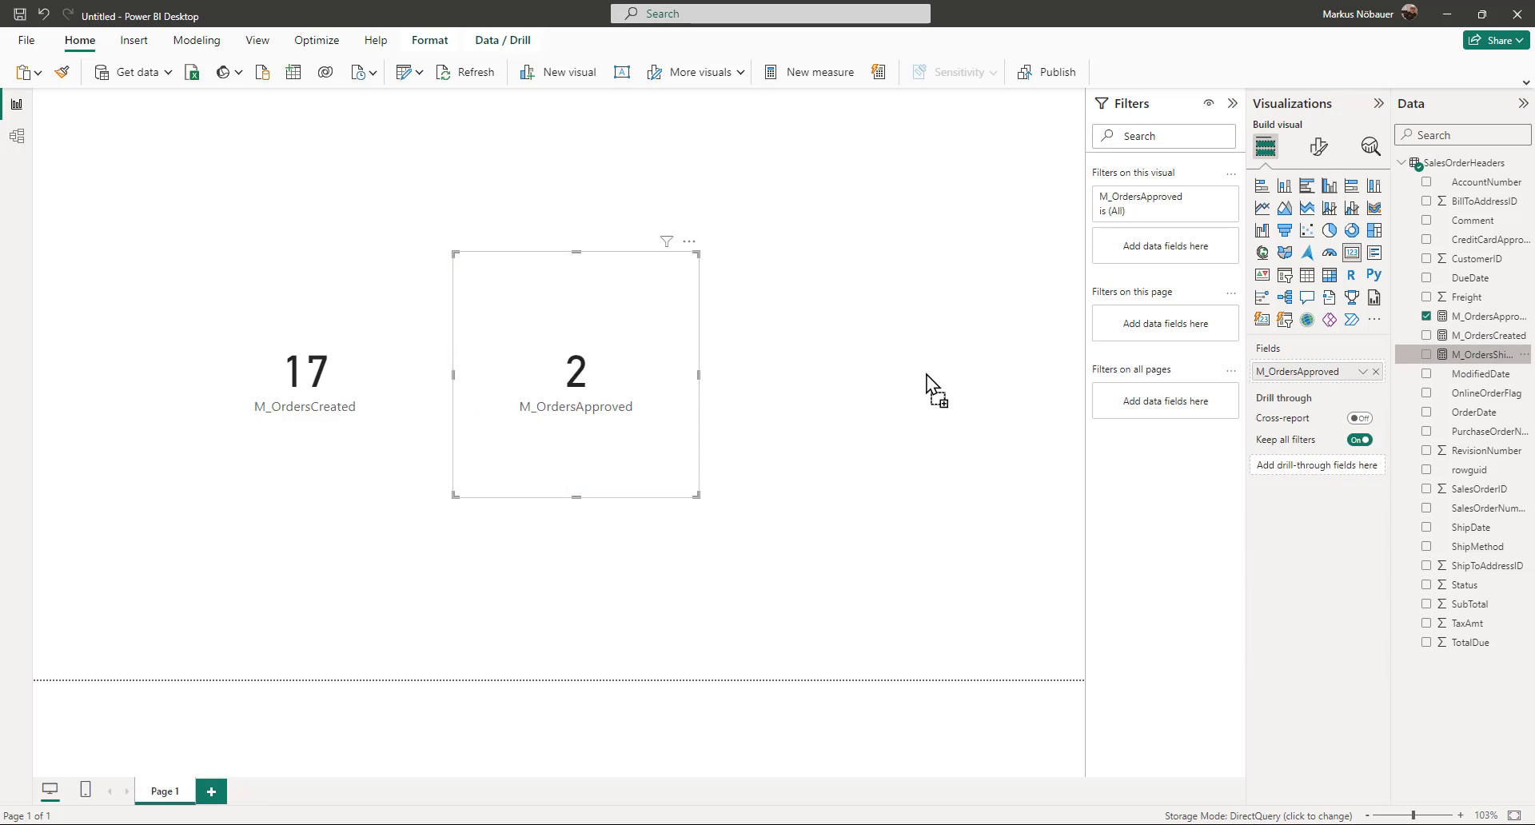
{"action": "left_click", "coordinate": [1352, 262]}
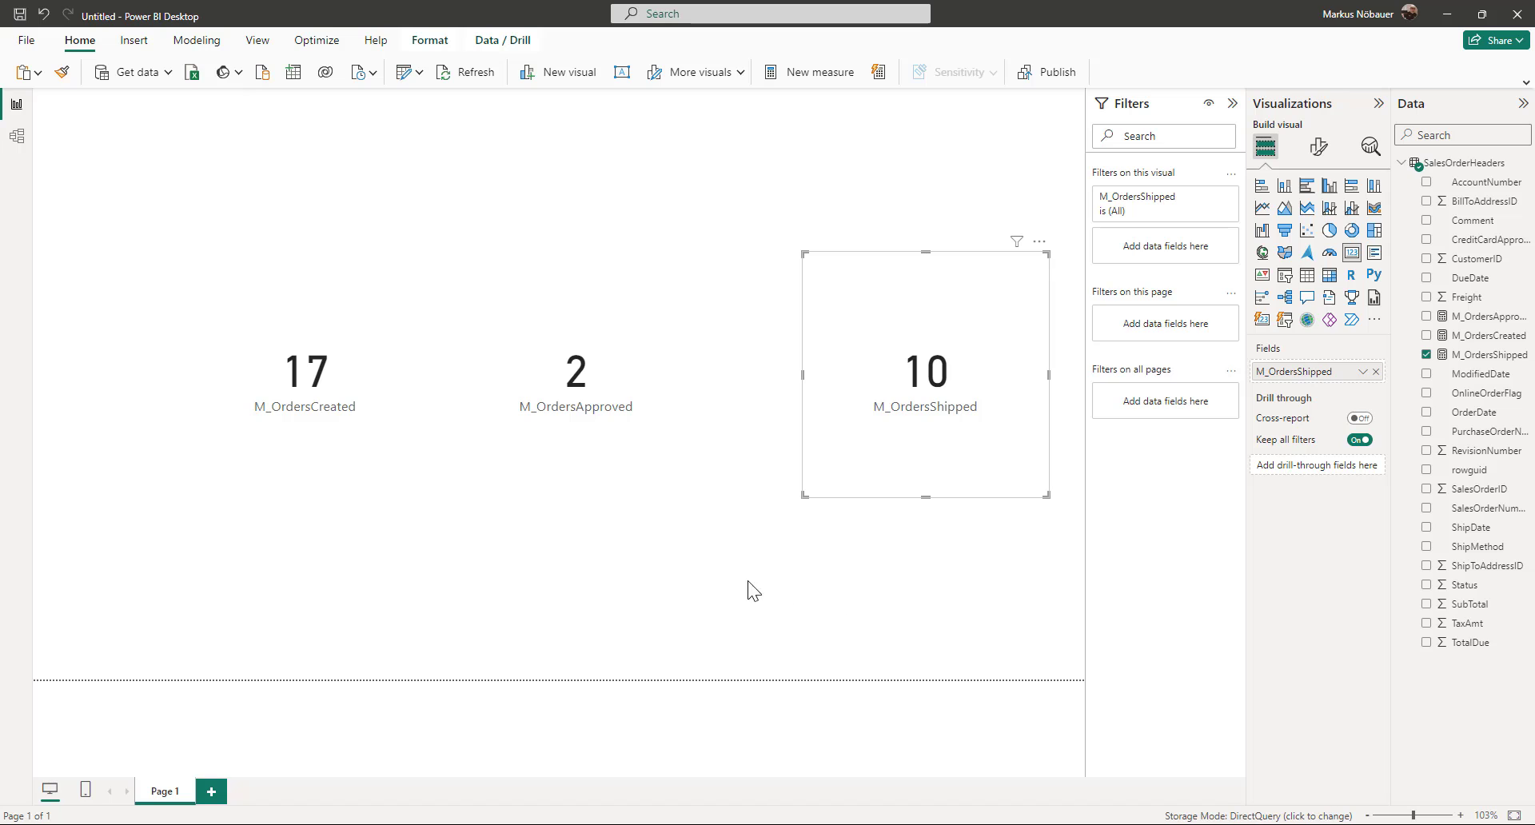
Step: Line up the 17, 2 and 10 cards side by side in one row
{"action": "left_click_drag", "start_coordinate": [382, 415], "coordinate": [276, 420]}
{"action": "mouse_move", "coordinate": [560, 400]}
{"action": "left_mouse_down"}
{"action": "mouse_move", "coordinate": [490, 418]}
{"action": "mouse_move", "coordinate": [552, 415]}
{"action": "left_mouse_up"}
{"action": "left_click_drag", "start_coordinate": [873, 404], "coordinate": [819, 406]}
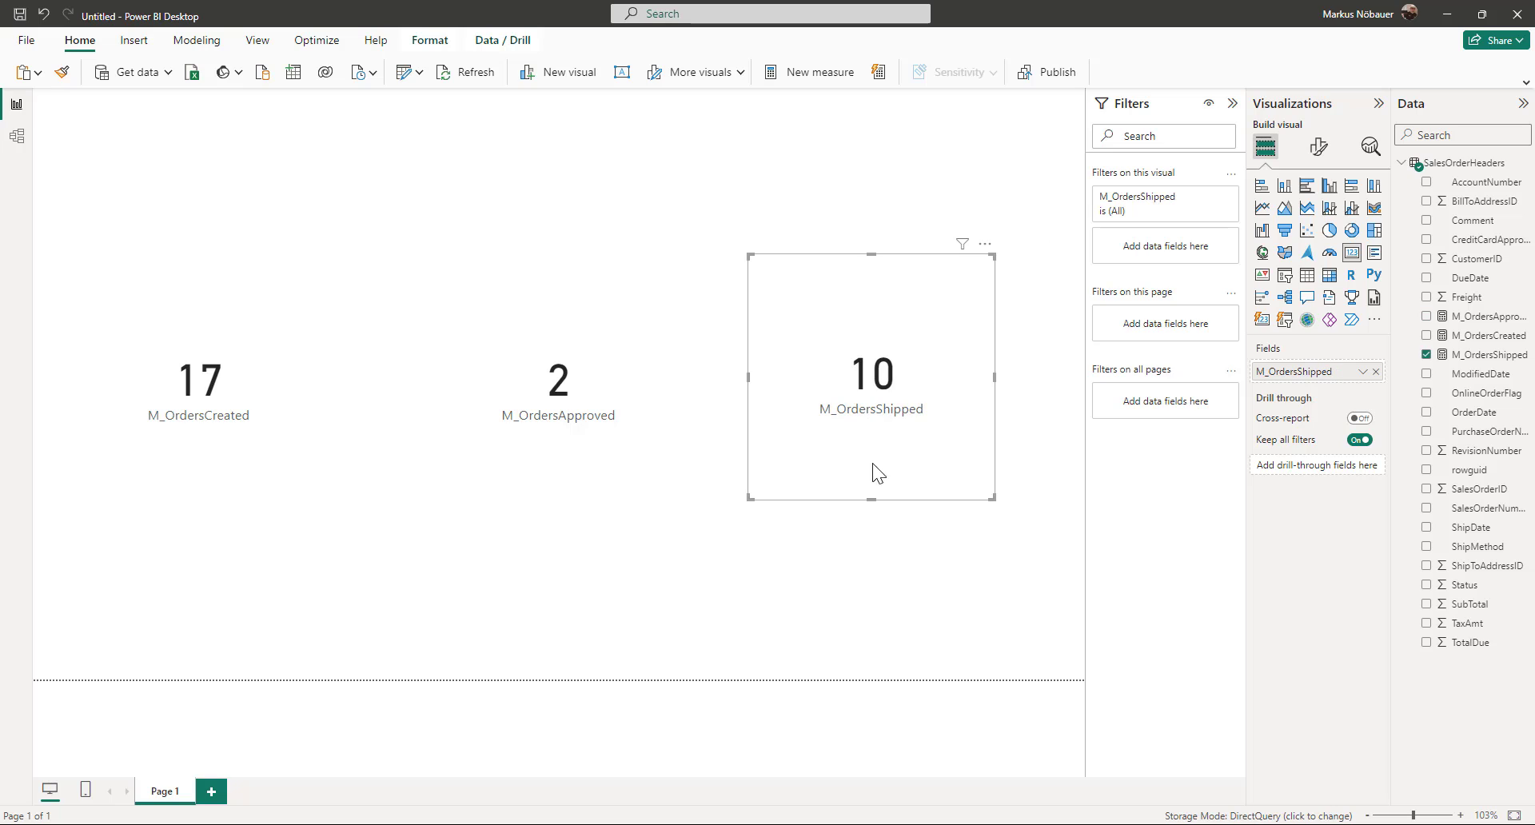
{"action": "left_click", "coordinate": [837, 582]}
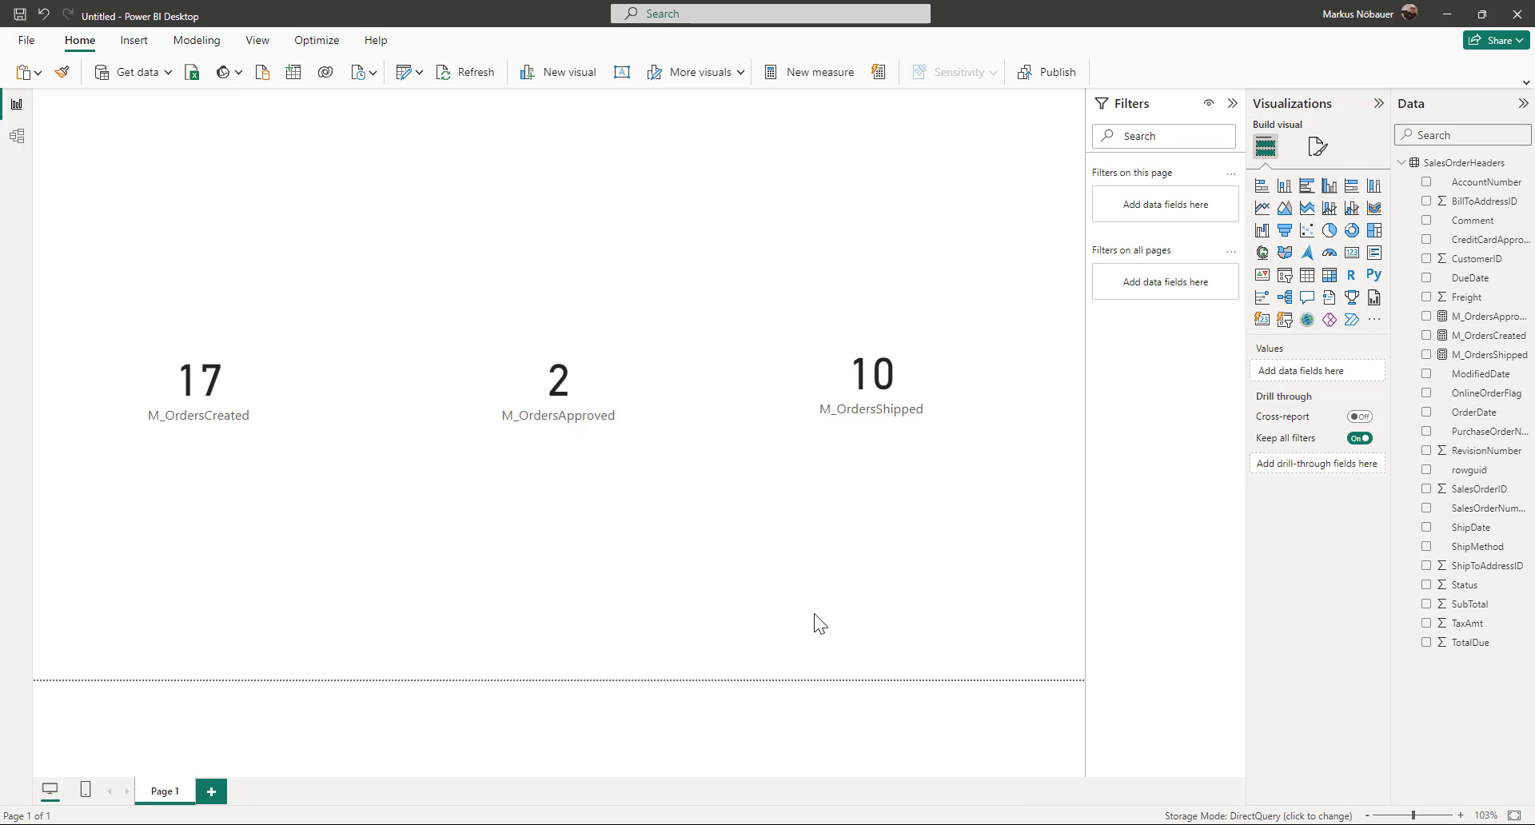
Step: Turn on Page refresh in the page format settings with refresh type Change detection
{"action": "left_click", "coordinate": [1317, 156]}
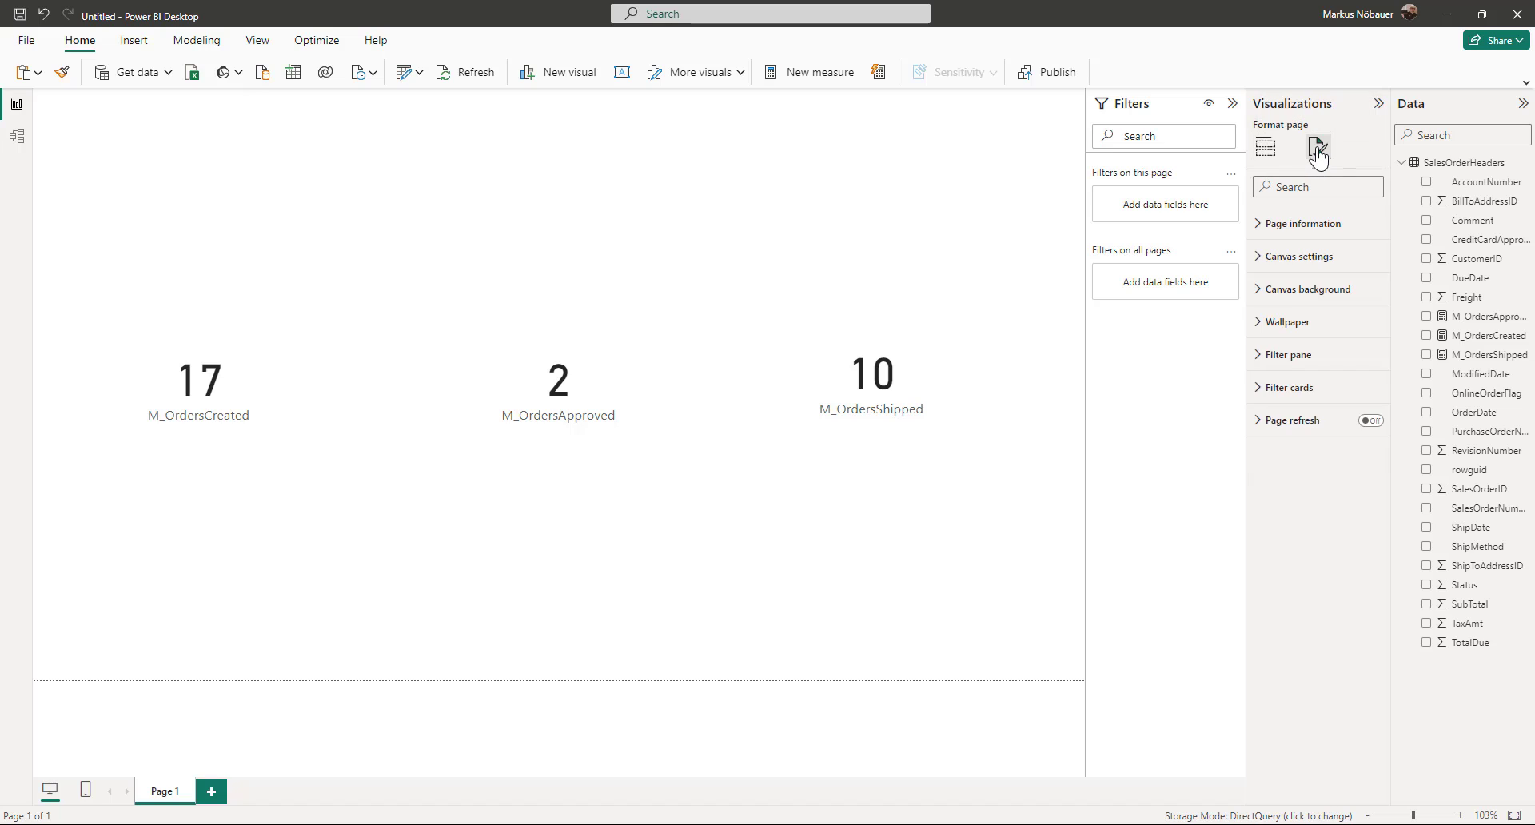
{"action": "left_click", "coordinate": [1272, 431]}
{"action": "left_click", "coordinate": [1370, 420]}
{"action": "left_click", "coordinate": [1363, 477]}
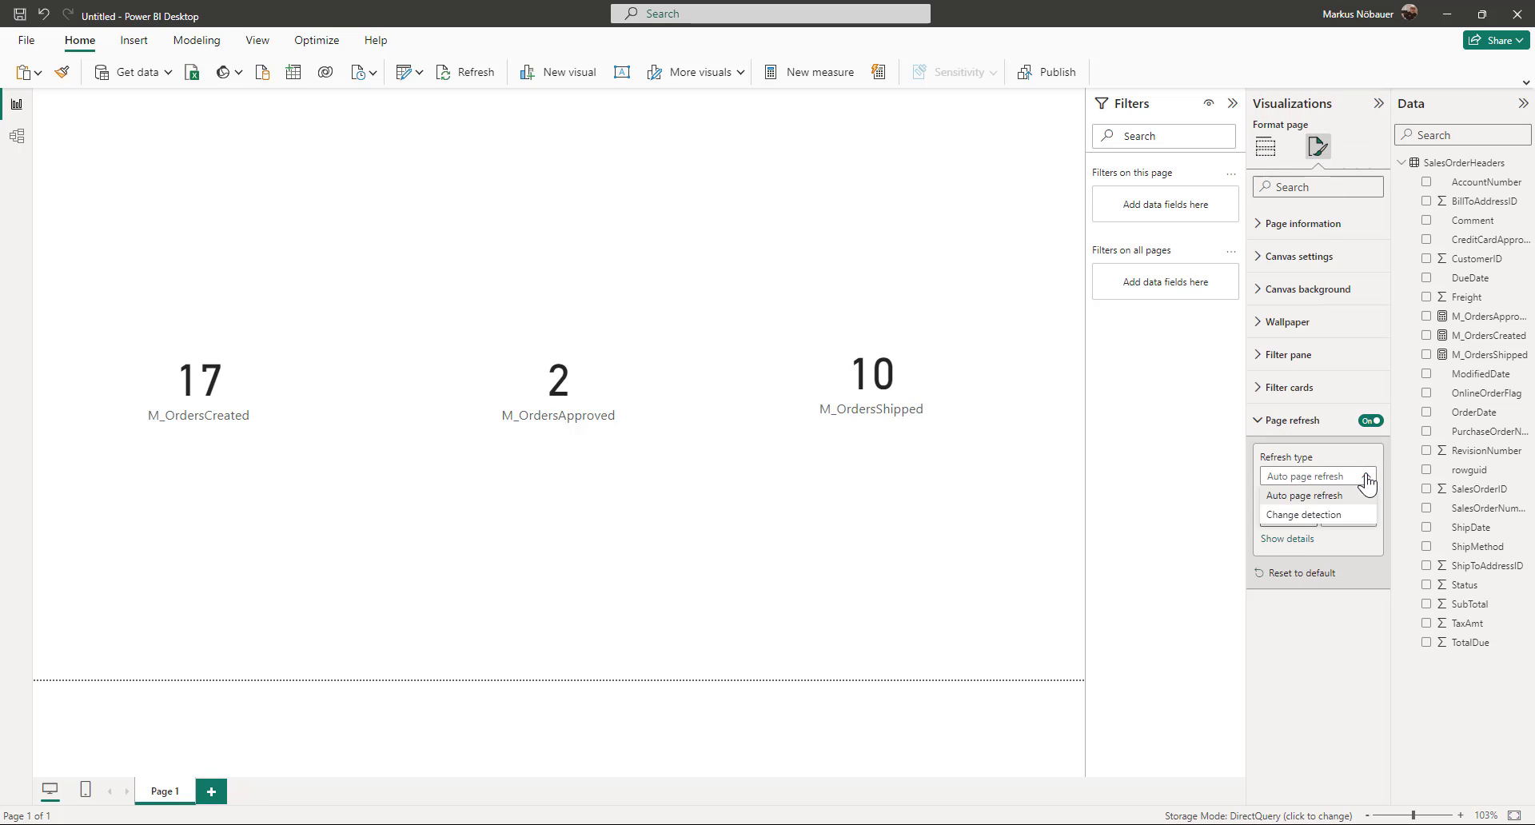
{"action": "left_click", "coordinate": [1320, 515]}
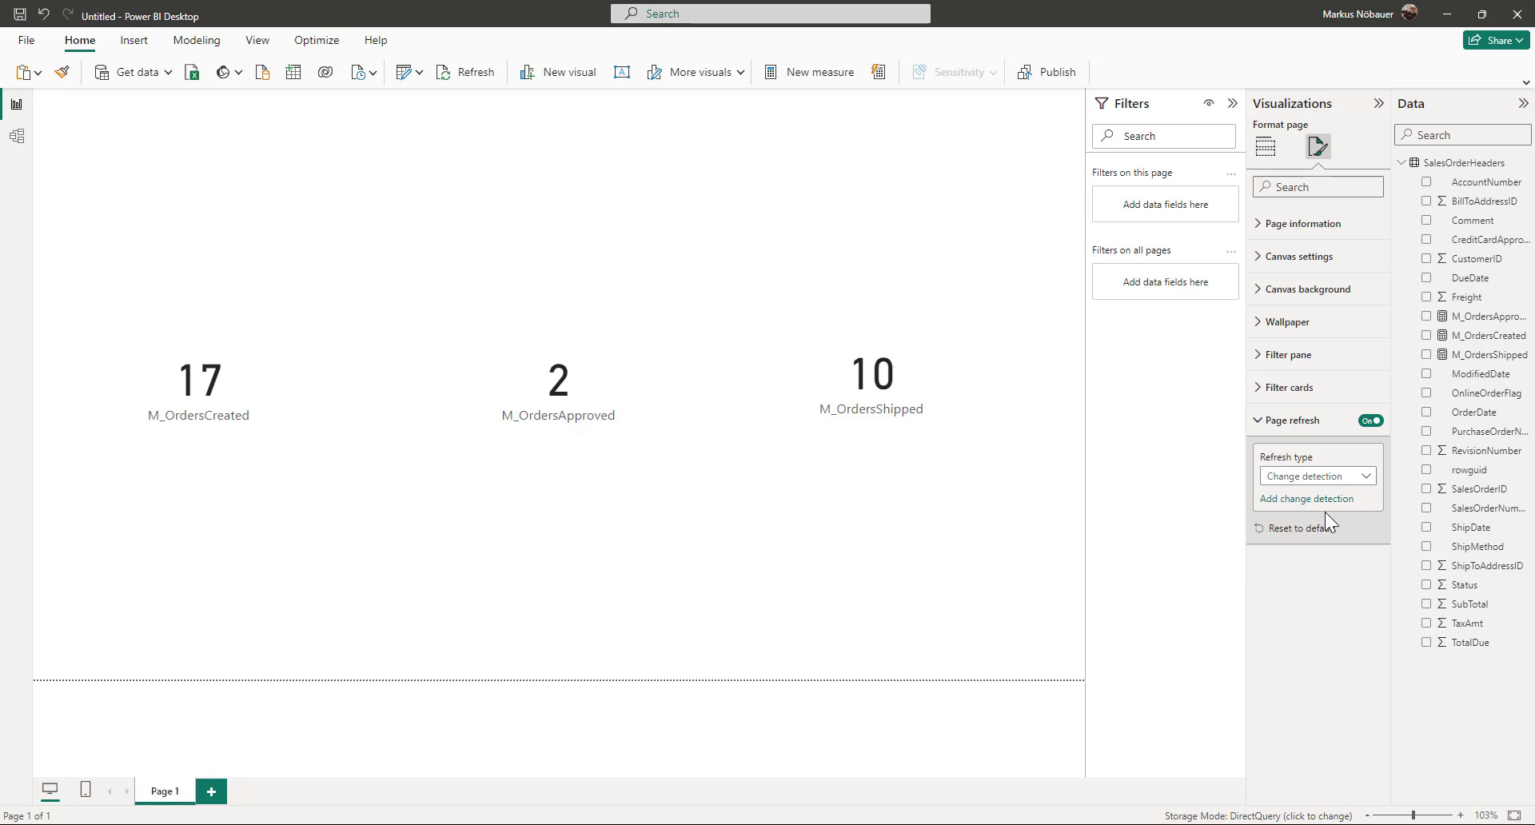
Step: Try basing change detection on M_OrdersApproved, then M_OrdersCreated, and cancel without applying
{"action": "left_click", "coordinate": [1326, 501]}
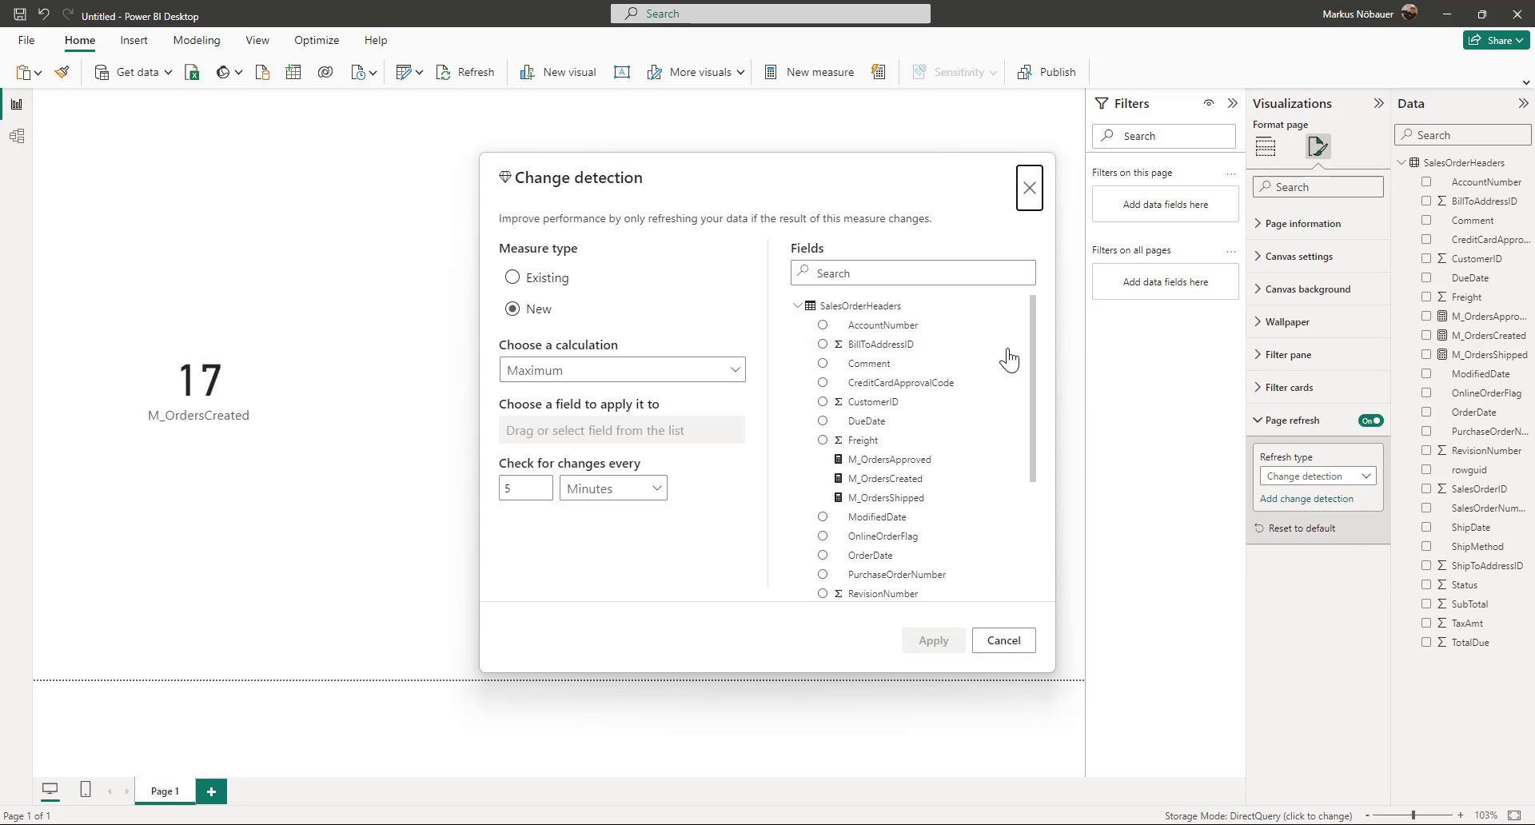
{"action": "left_click", "coordinate": [544, 279]}
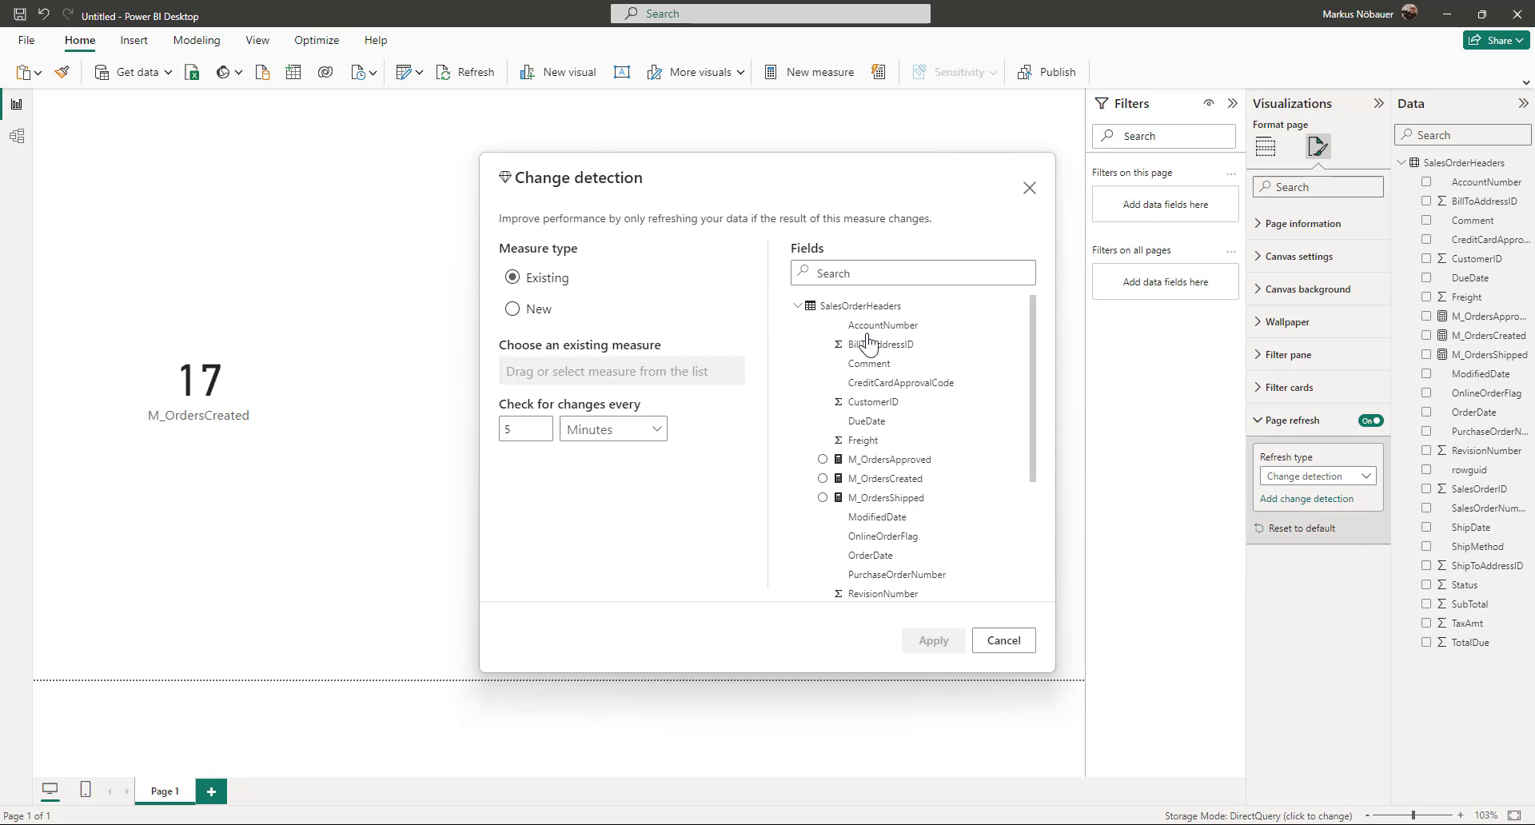
{"action": "scroll", "coordinate": [956, 376], "scroll_direction": "down", "scroll_amount": 1}
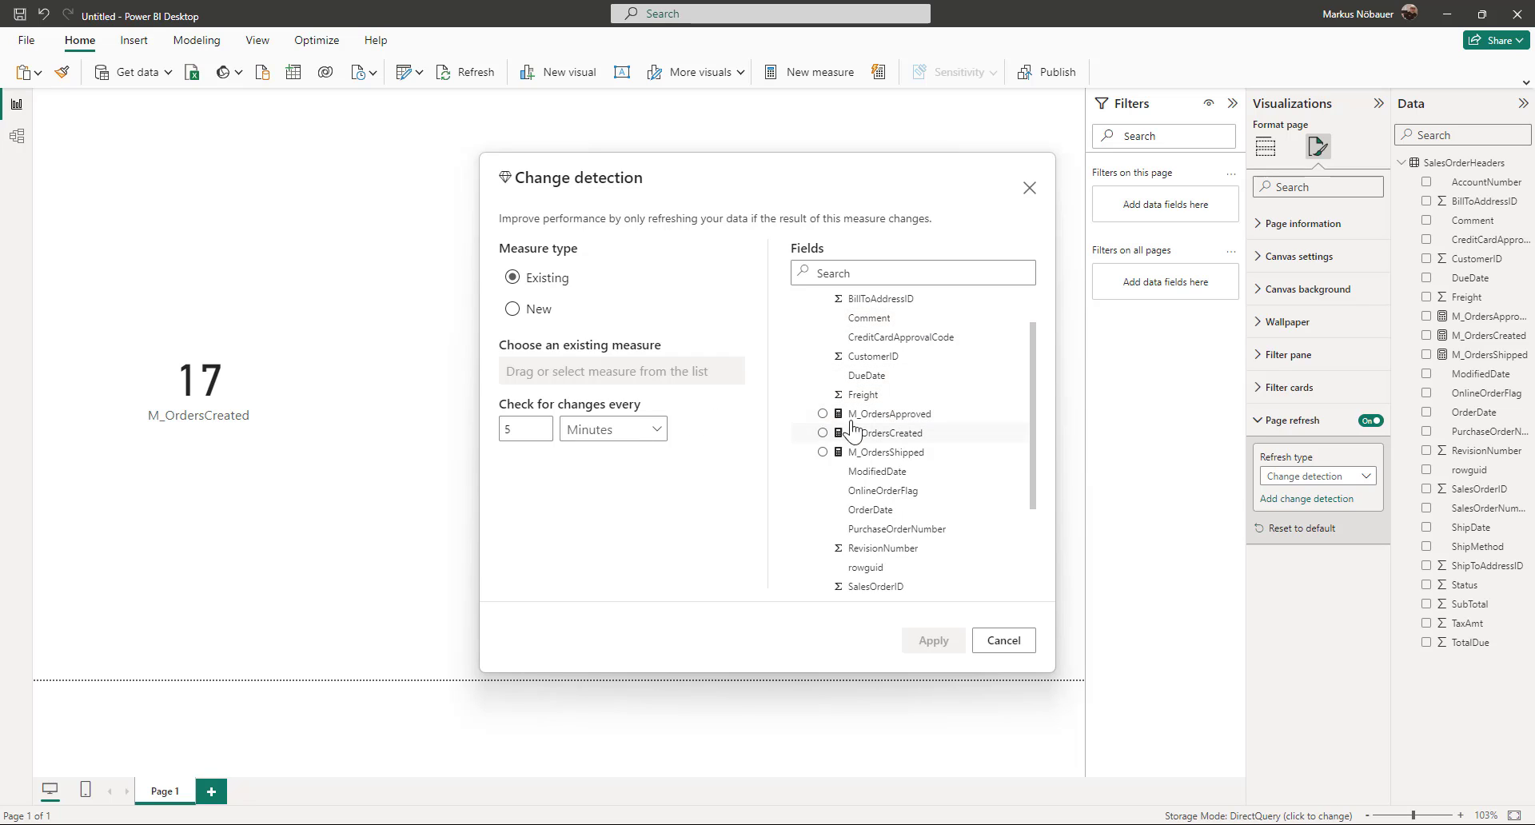
{"action": "left_click", "coordinate": [916, 417]}
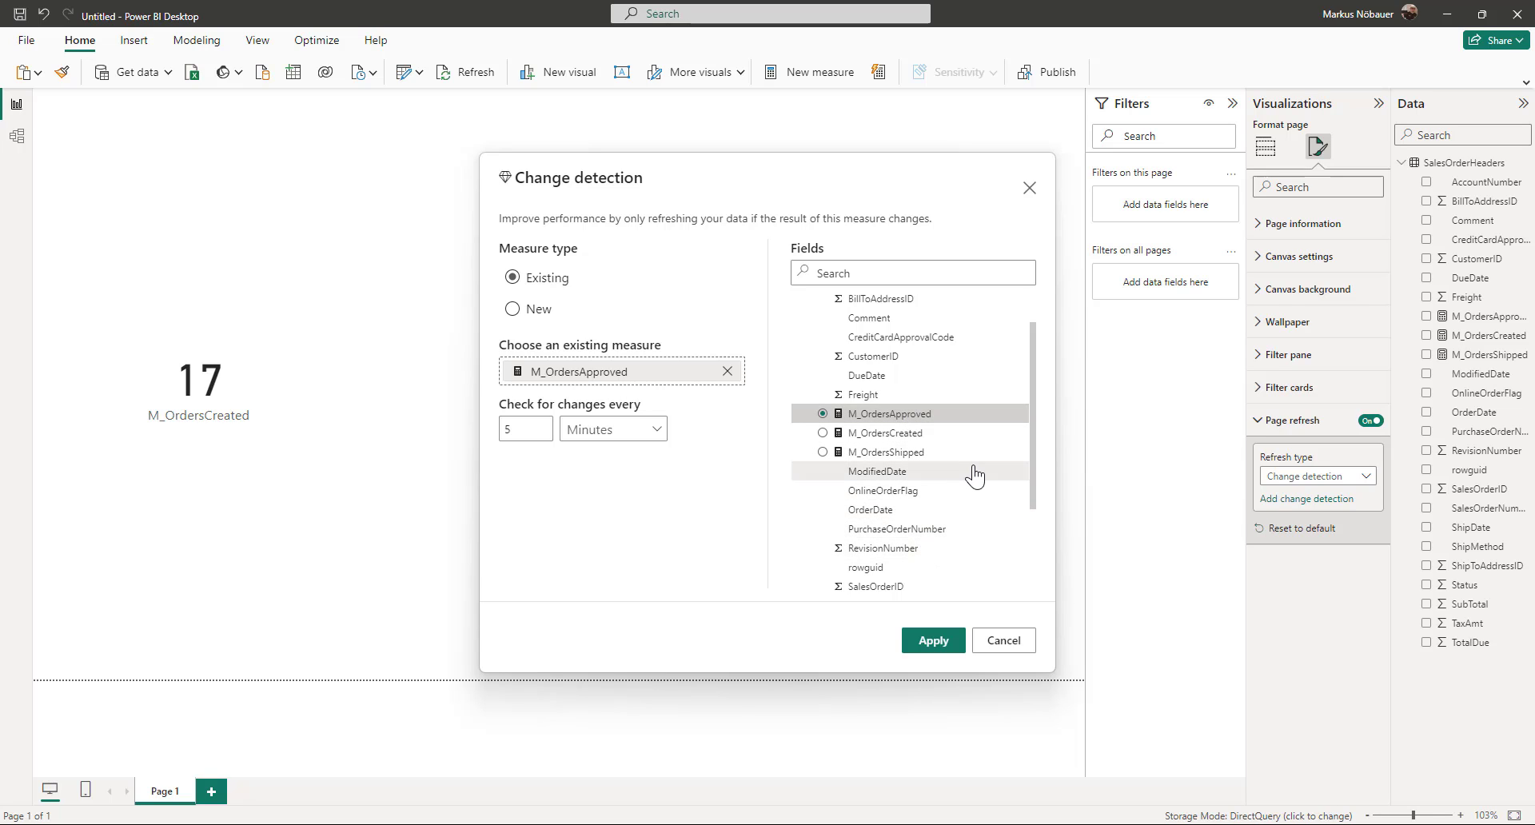
{"action": "left_click", "coordinate": [929, 436]}
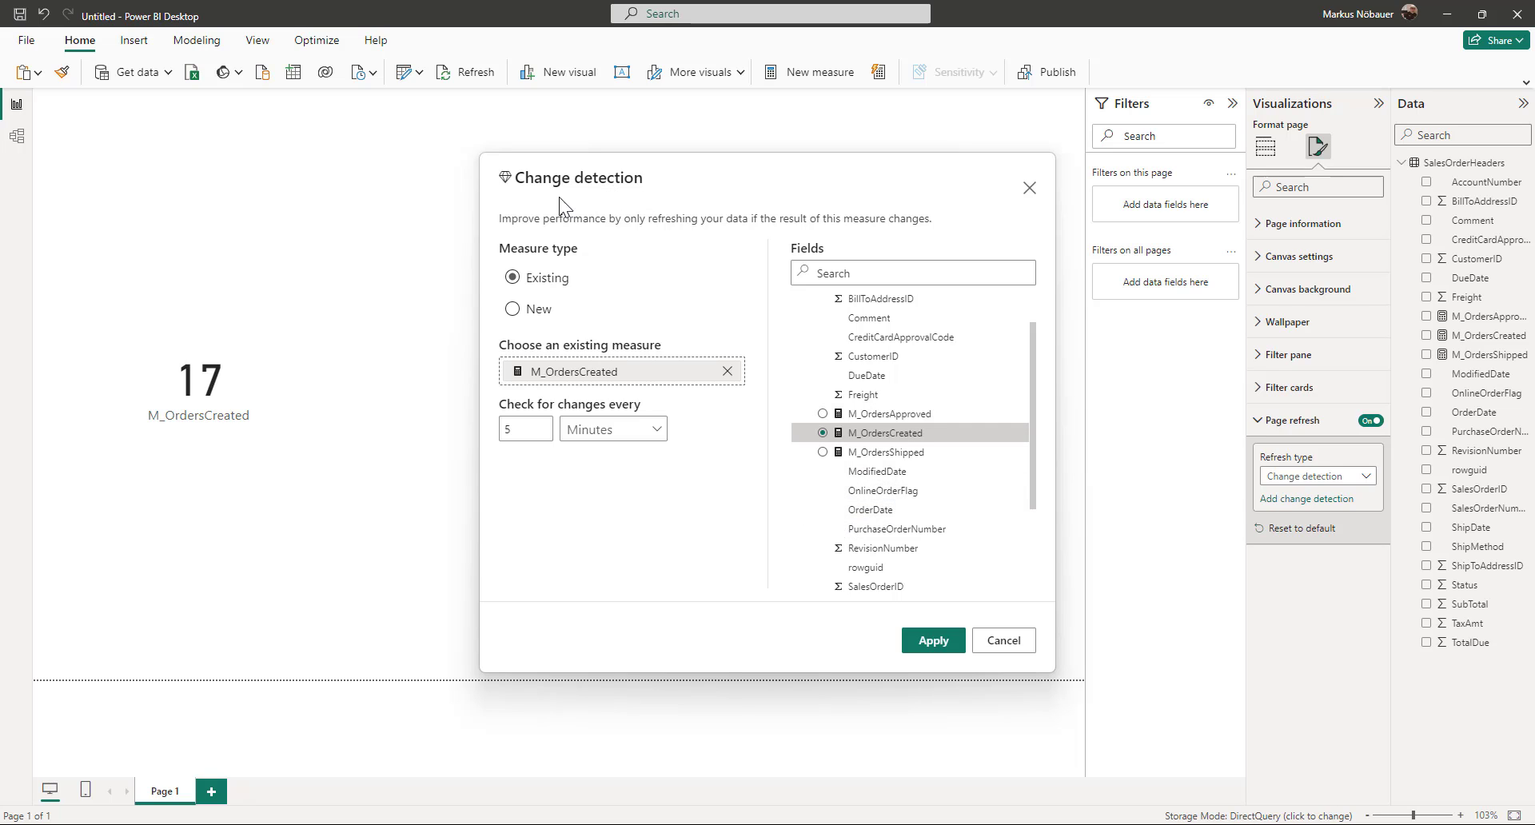
{"action": "left_click", "coordinate": [1003, 640]}
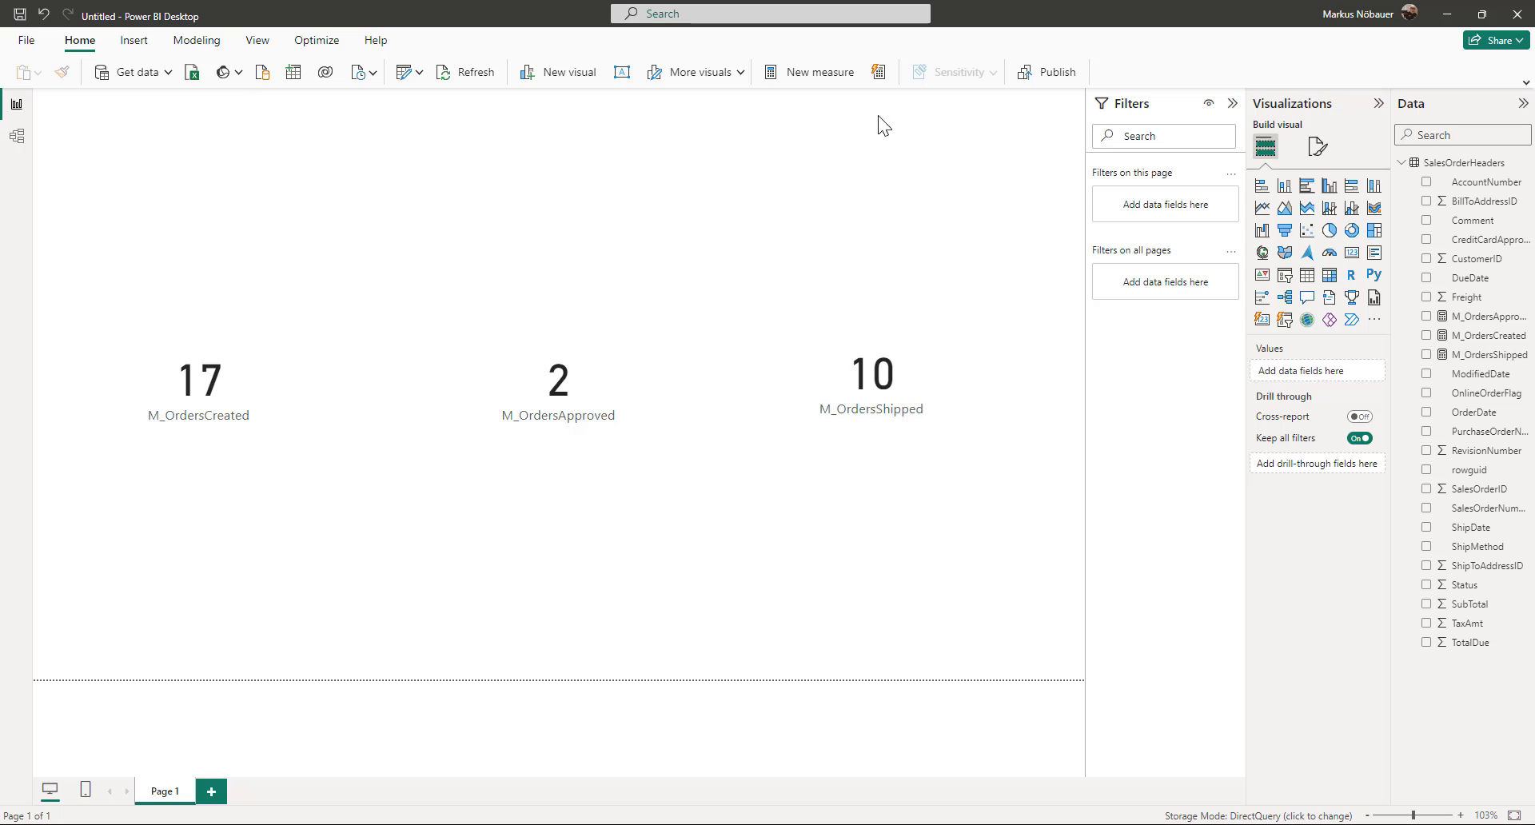
Step: Create a new measure M_OrderState whose formula begins "C" & [M_OrdersCreated] &
{"action": "left_click", "coordinate": [808, 72]}
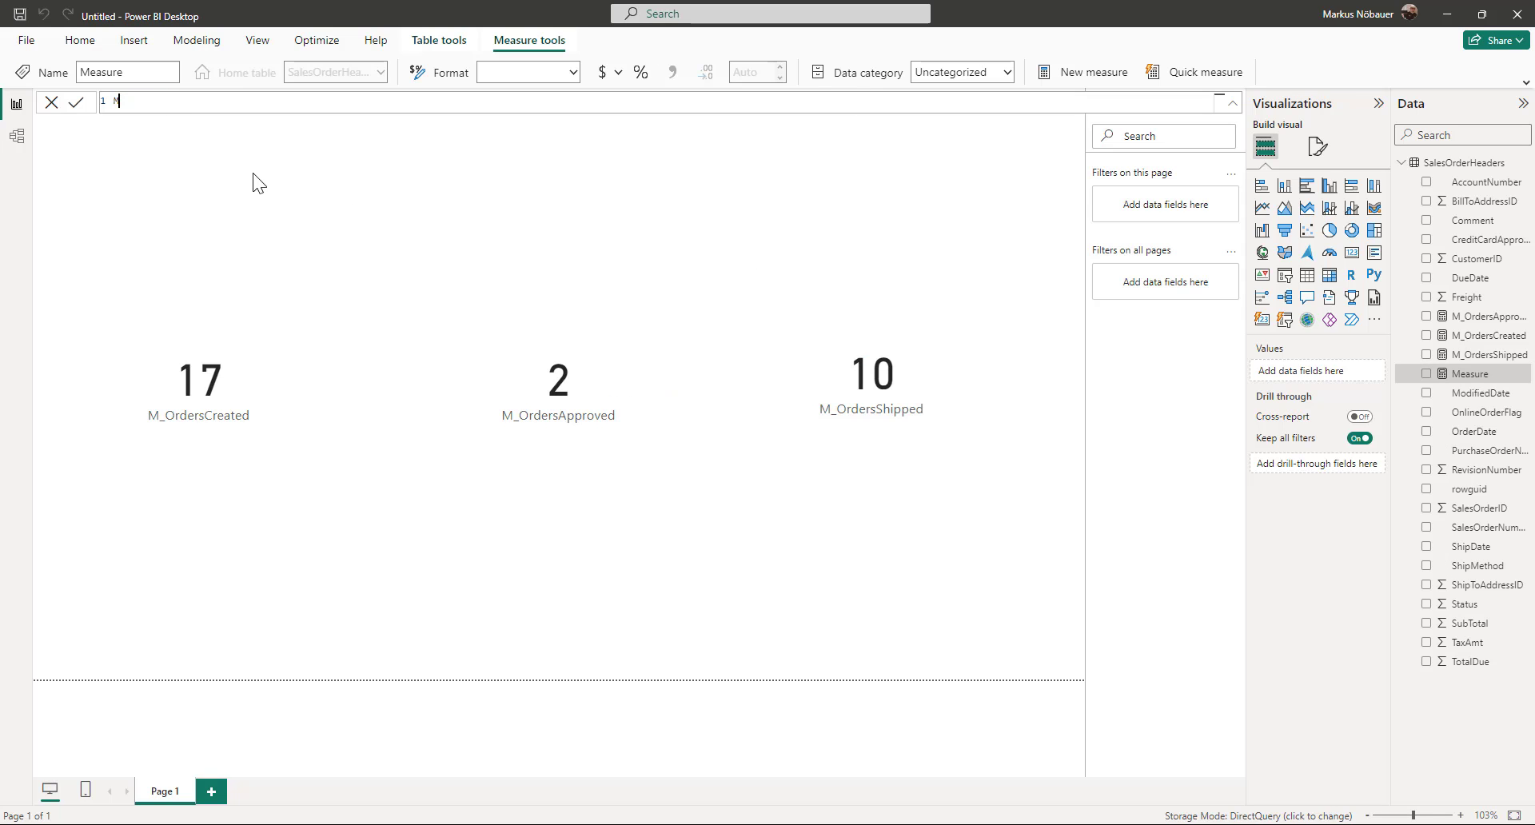
{"action": "type", "text": "_OrderState ="}
{"action": "key", "text": "shift+Return"}
{"action": "type", "text": "\""}
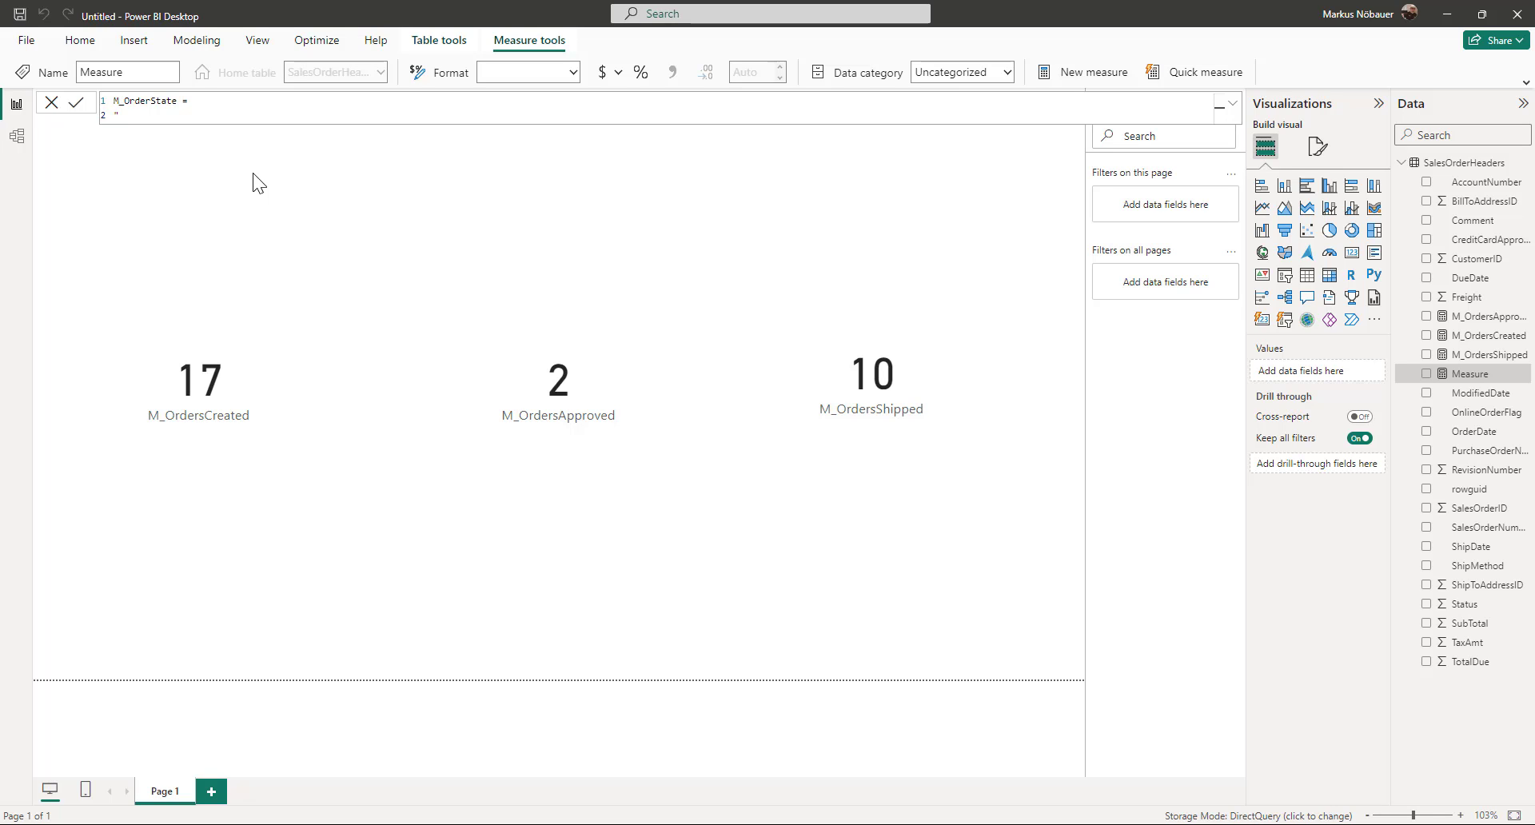
{"action": "type", "text": "C\" & M_"}
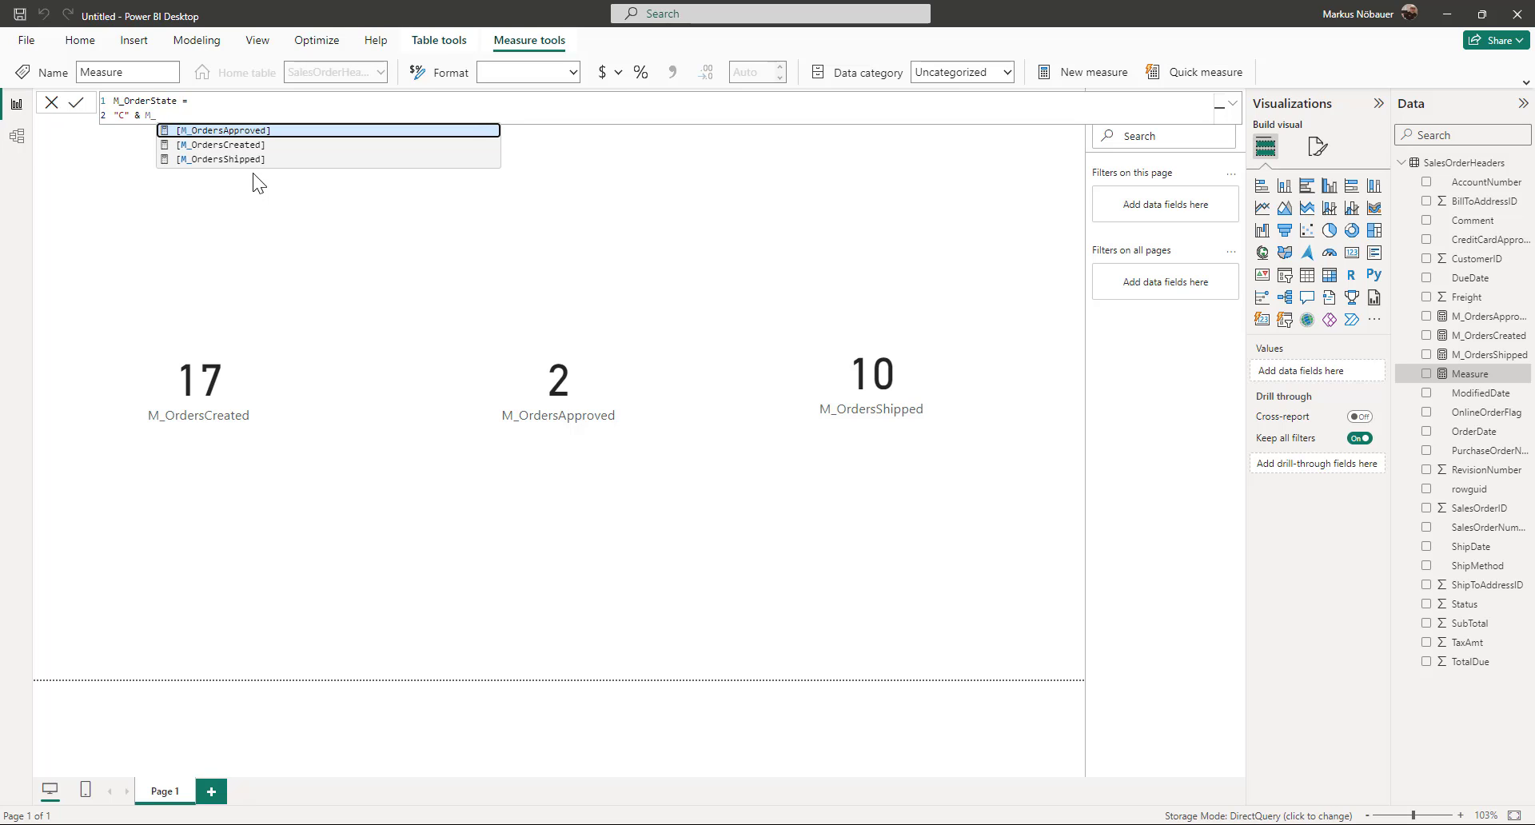
{"action": "key", "text": "Down"}
{"action": "key", "text": "Tab"}
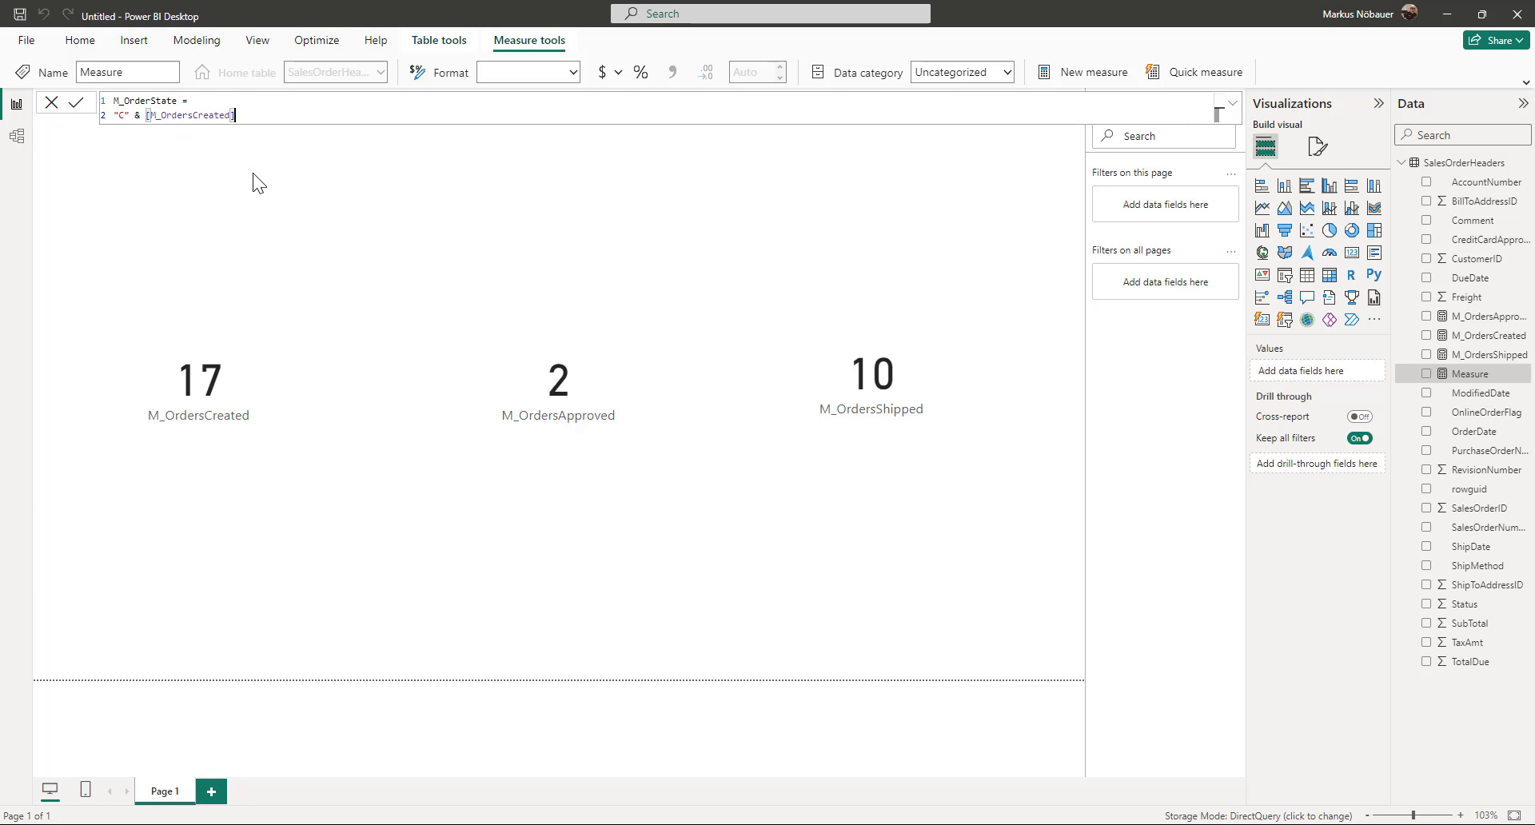
{"action": "type", "text": "&"}
Step: Finish the formula with "A" & [M_OrdersApproved] & "S" & [M_OrdersShipped] and commit it
{"action": "key", "text": "shift+Return"}
{"action": "type", "text": "\"A\" & [M_"}
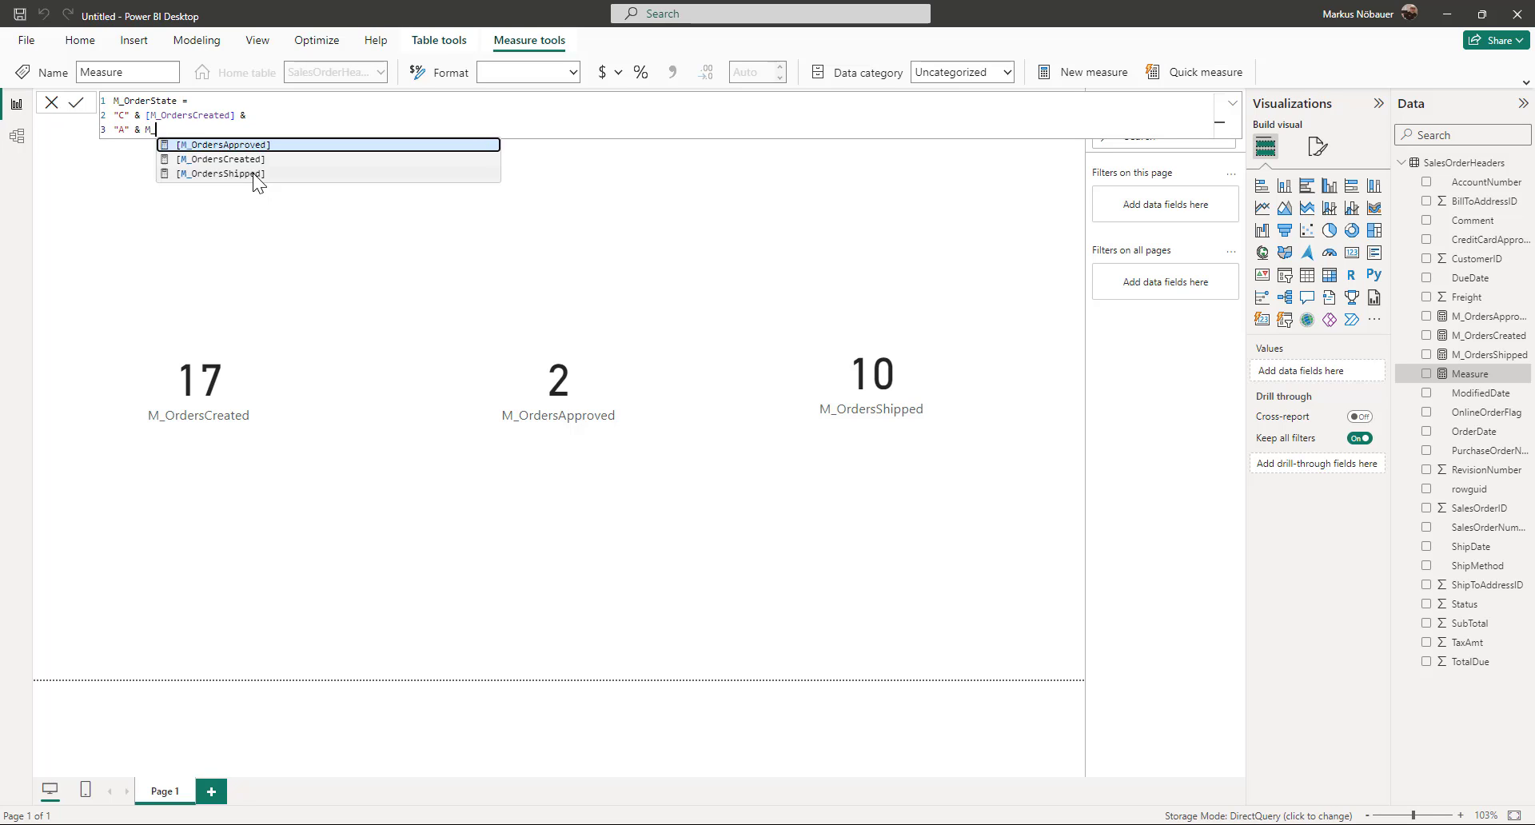
{"action": "key", "text": "Tab"}
{"action": "type", "text": "&"}
{"action": "key", "text": "shift+Return"}
{"action": "type", "text": "\"S\""}
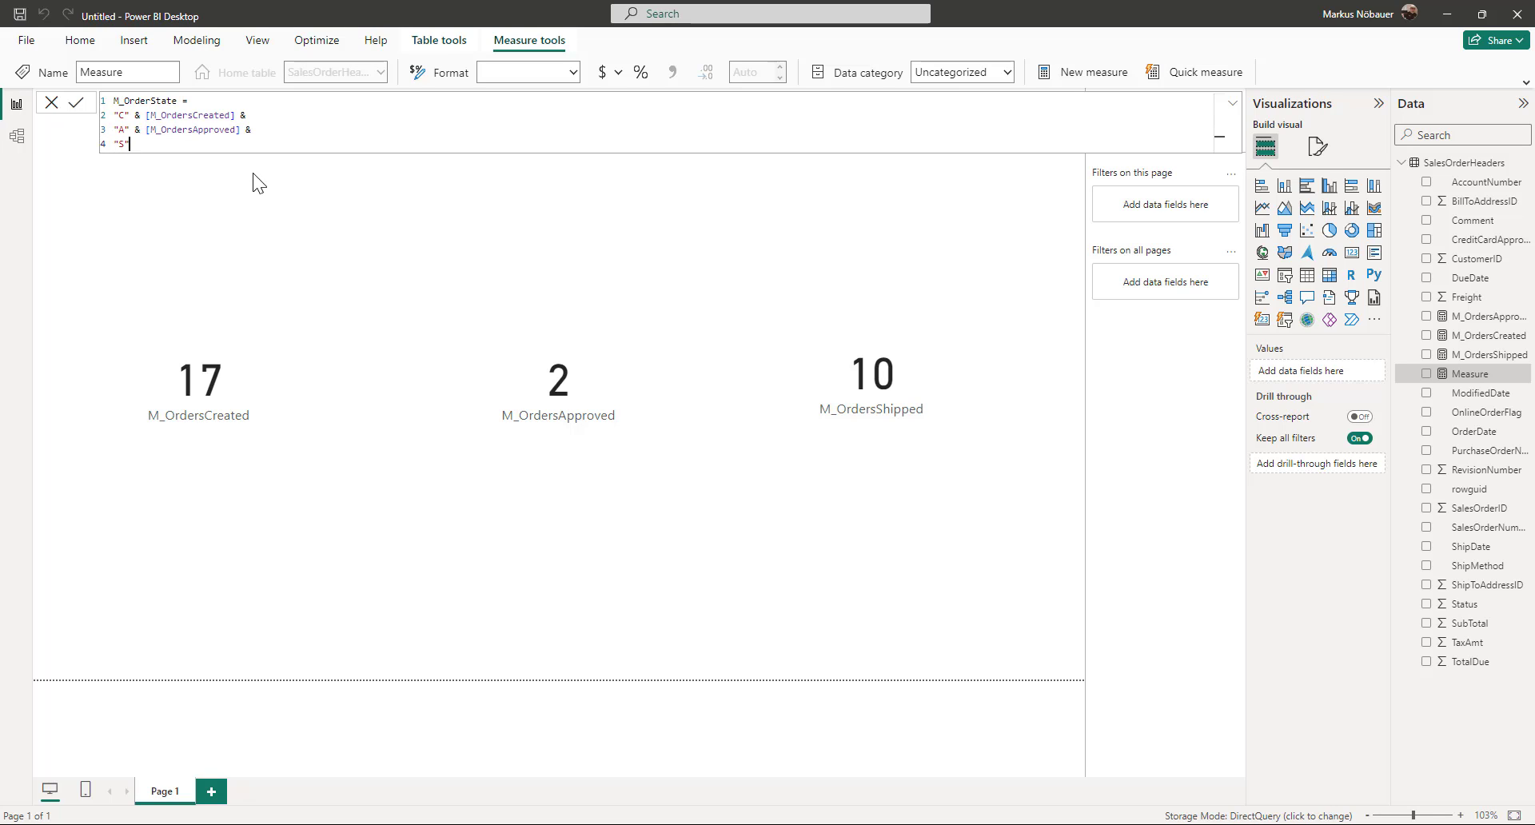
{"action": "type", "text": " & Sh"}
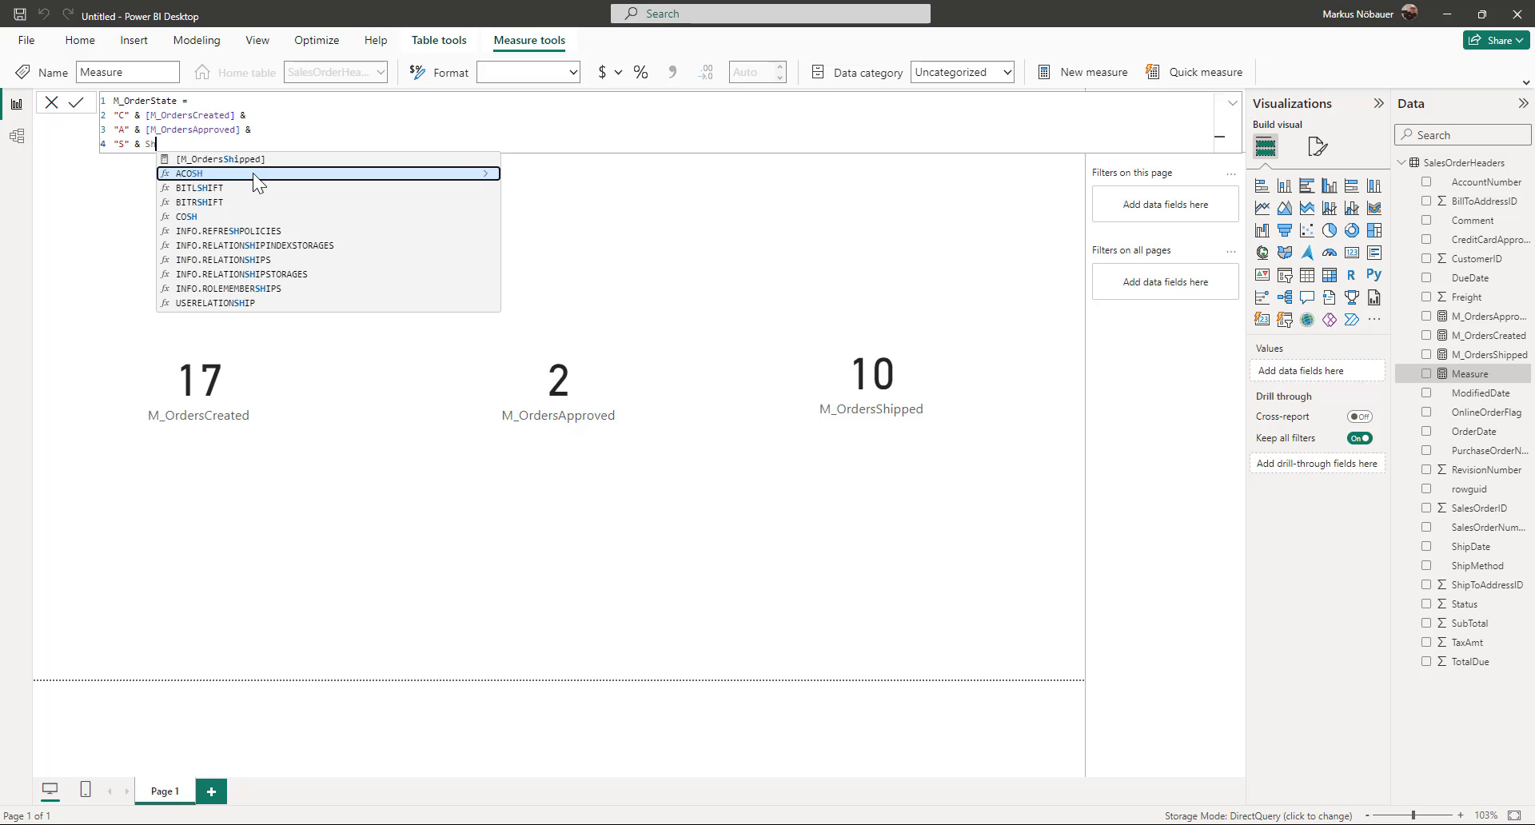
{"action": "type", "text": "ip"}
{"action": "key", "text": "Up"}
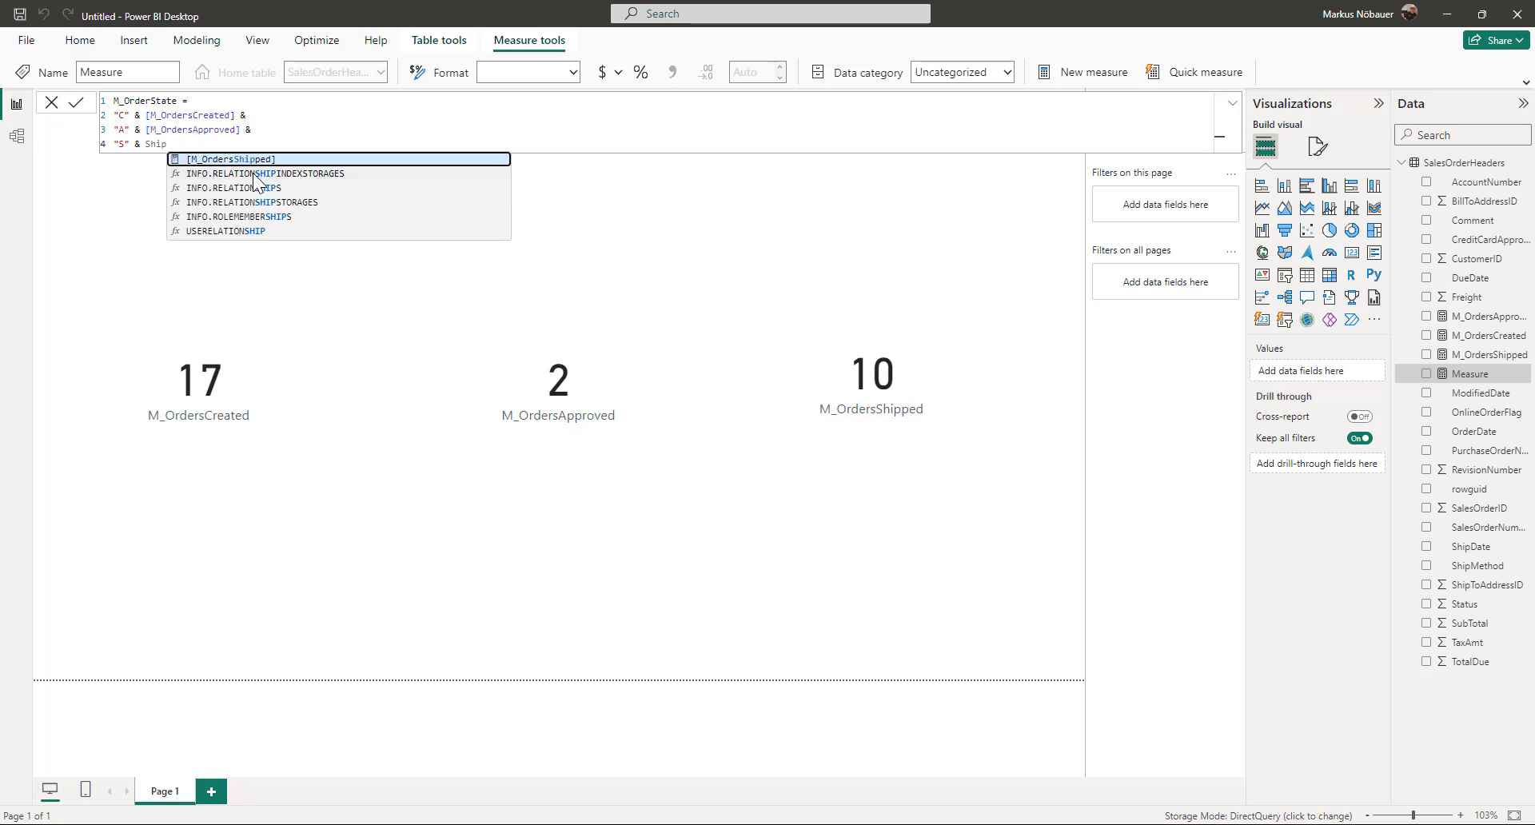
{"action": "key", "text": "Tab"}
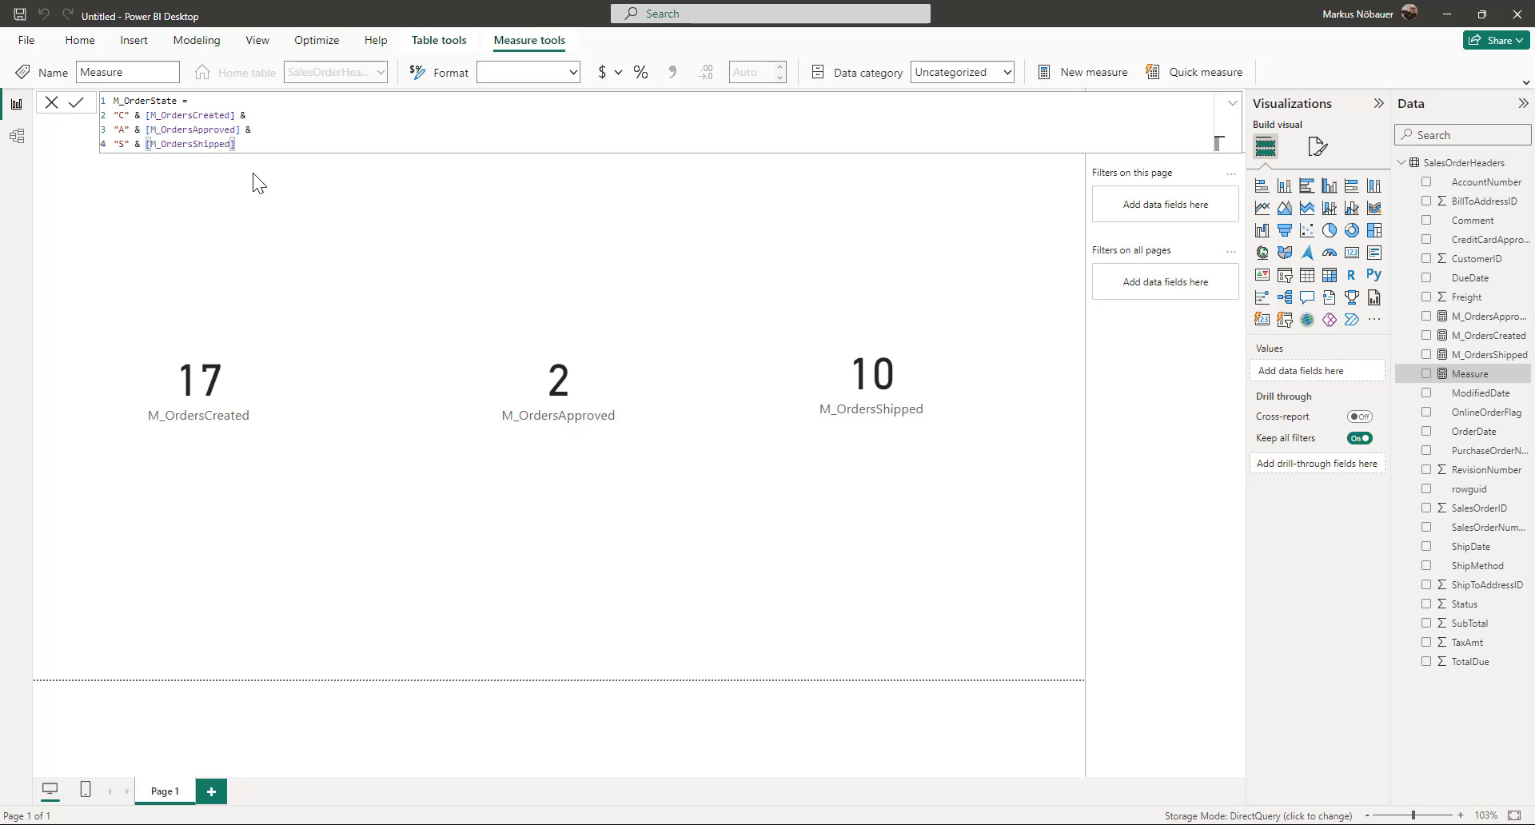
{"action": "key", "text": "Return"}
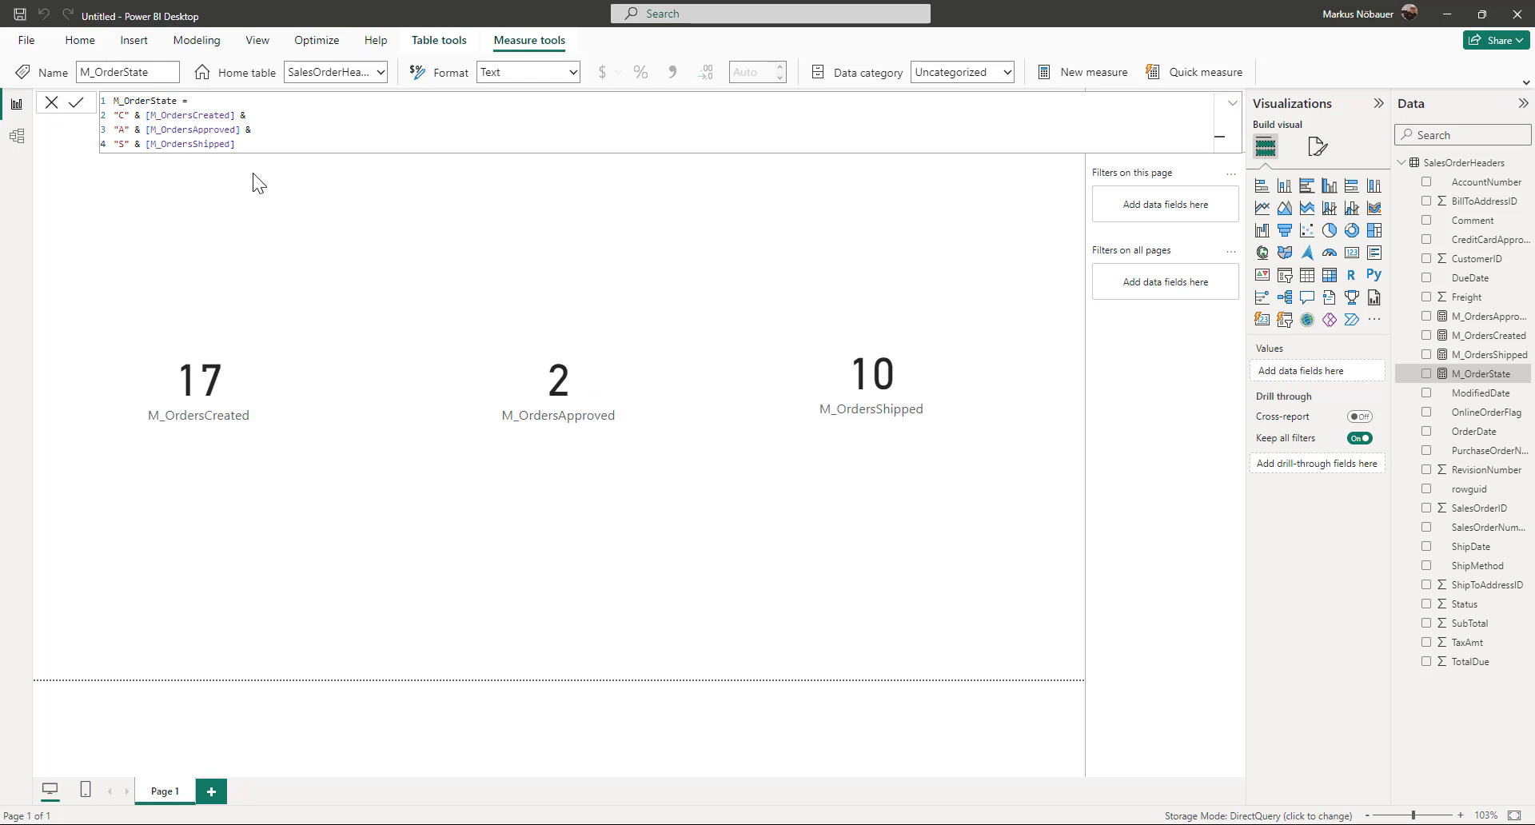
Step: Add M_OrderState as a widened card reading C17A2S10, placed below the 17 card
{"action": "left_click", "coordinate": [614, 510]}
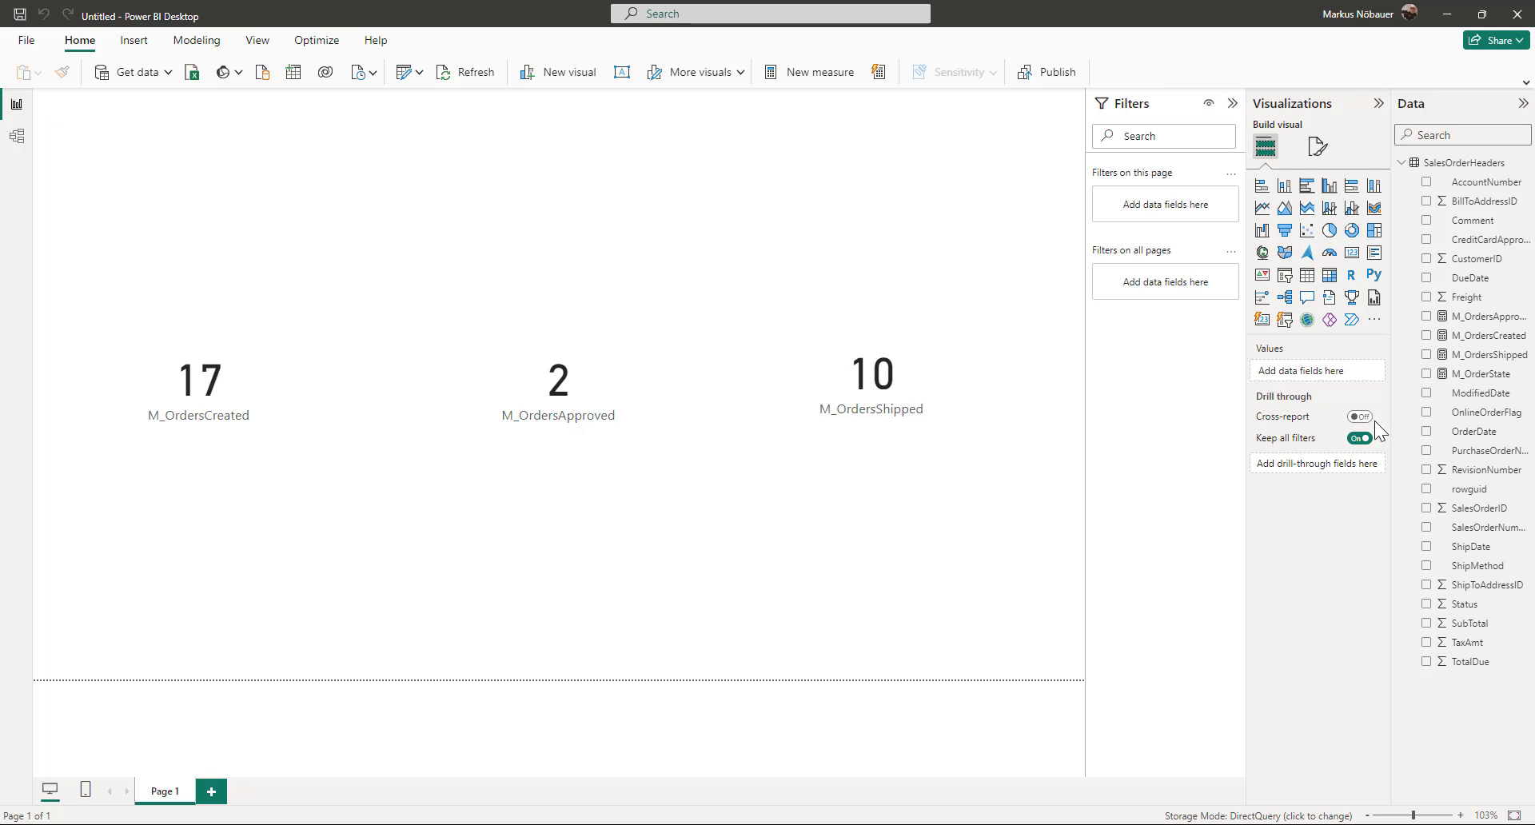
{"action": "left_click_drag", "start_coordinate": [1480, 374], "coordinate": [542, 602]}
{"action": "left_click", "coordinate": [1351, 253]}
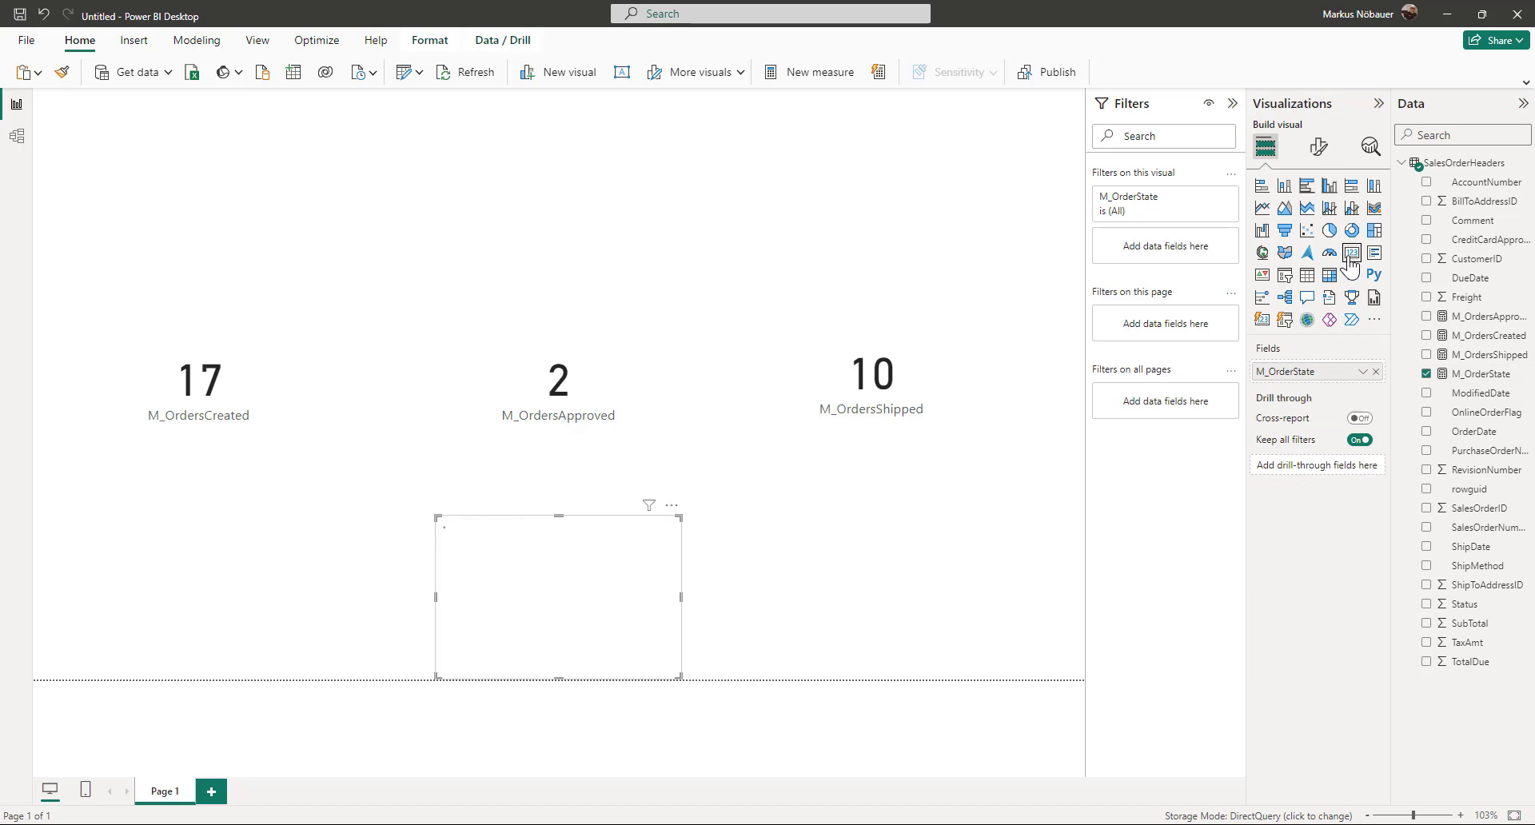
{"action": "left_click_drag", "start_coordinate": [578, 539], "coordinate": [159, 565]}
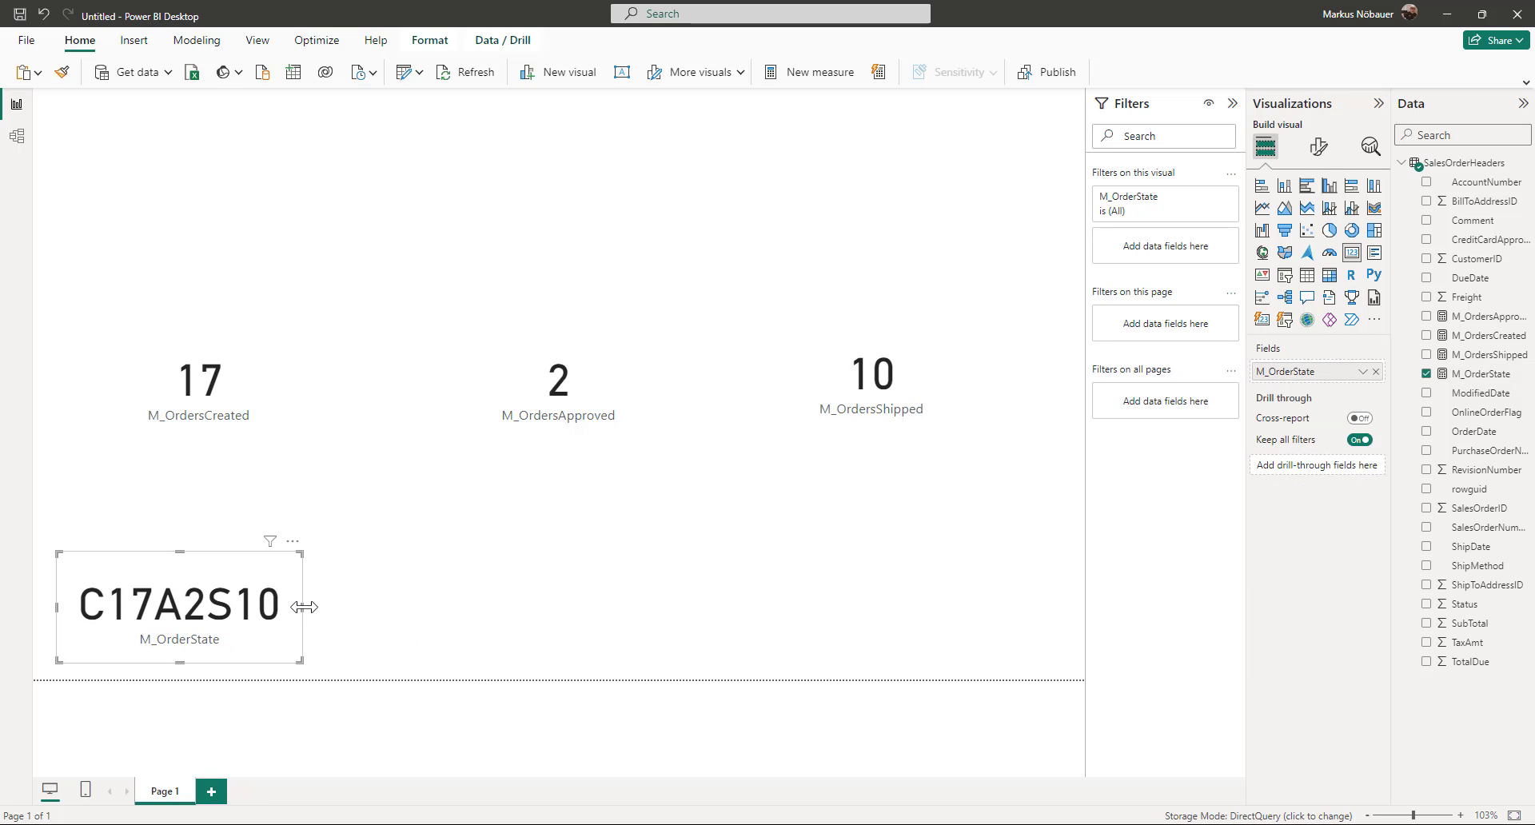
{"action": "left_click_drag", "start_coordinate": [300, 608], "coordinate": [402, 607]}
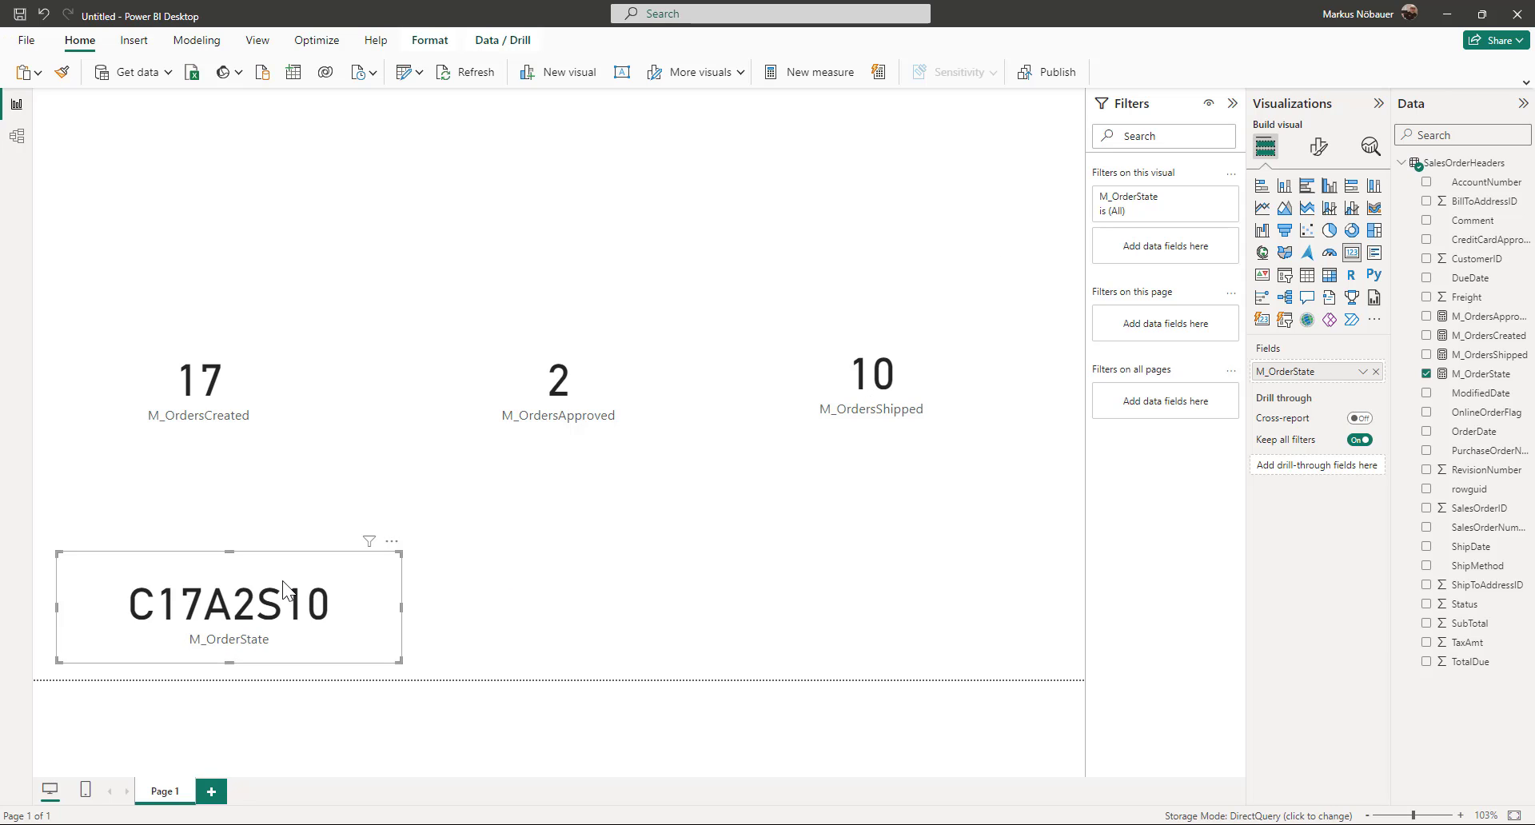
{"action": "left_click", "coordinate": [448, 590]}
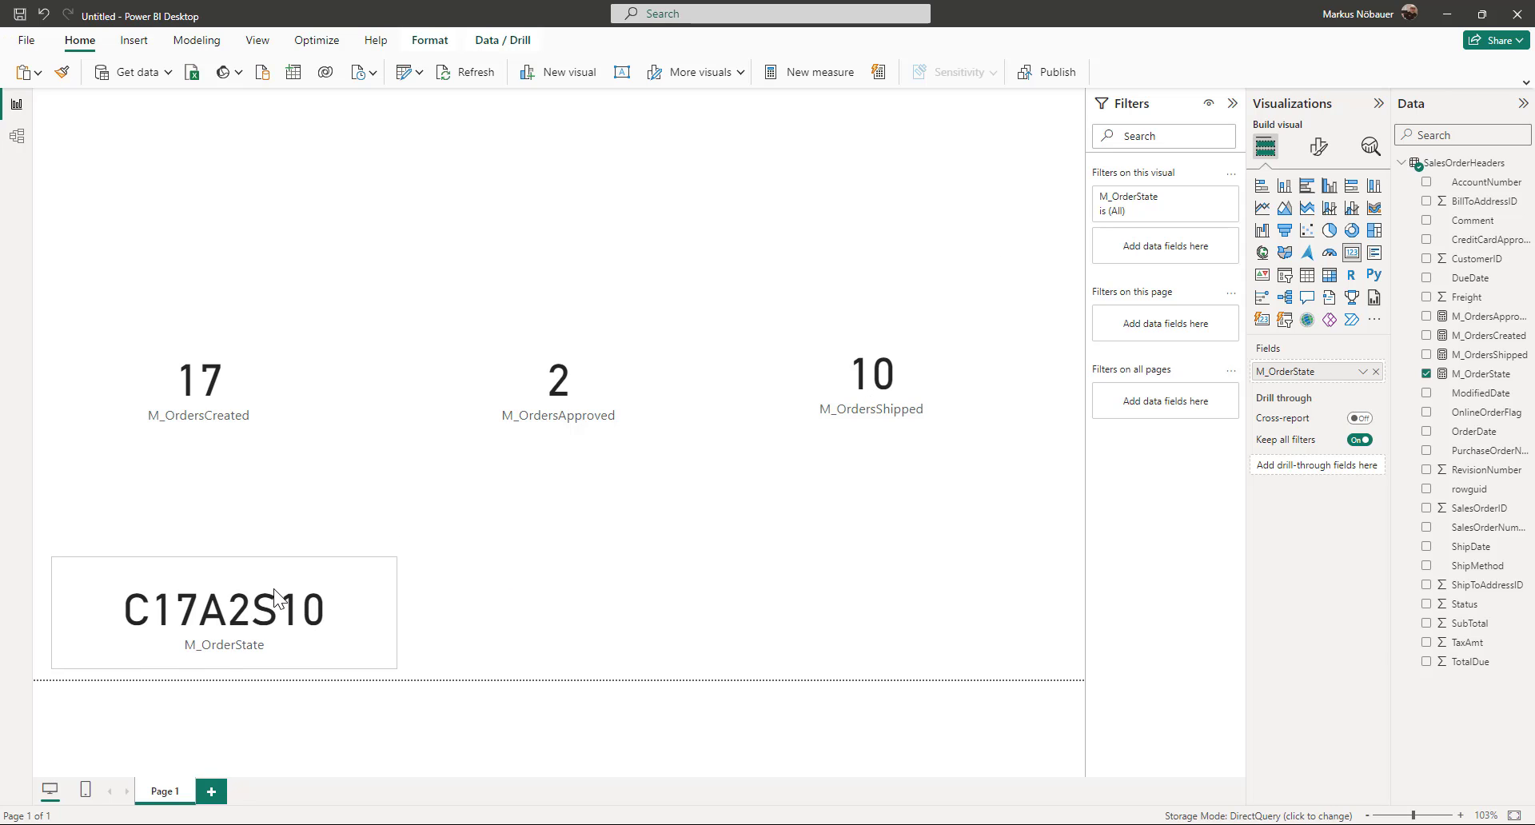
Step: Enable page refresh change detection on the existing M_OrderState measure, checking every 10 seconds
{"action": "left_click", "coordinate": [1315, 156]}
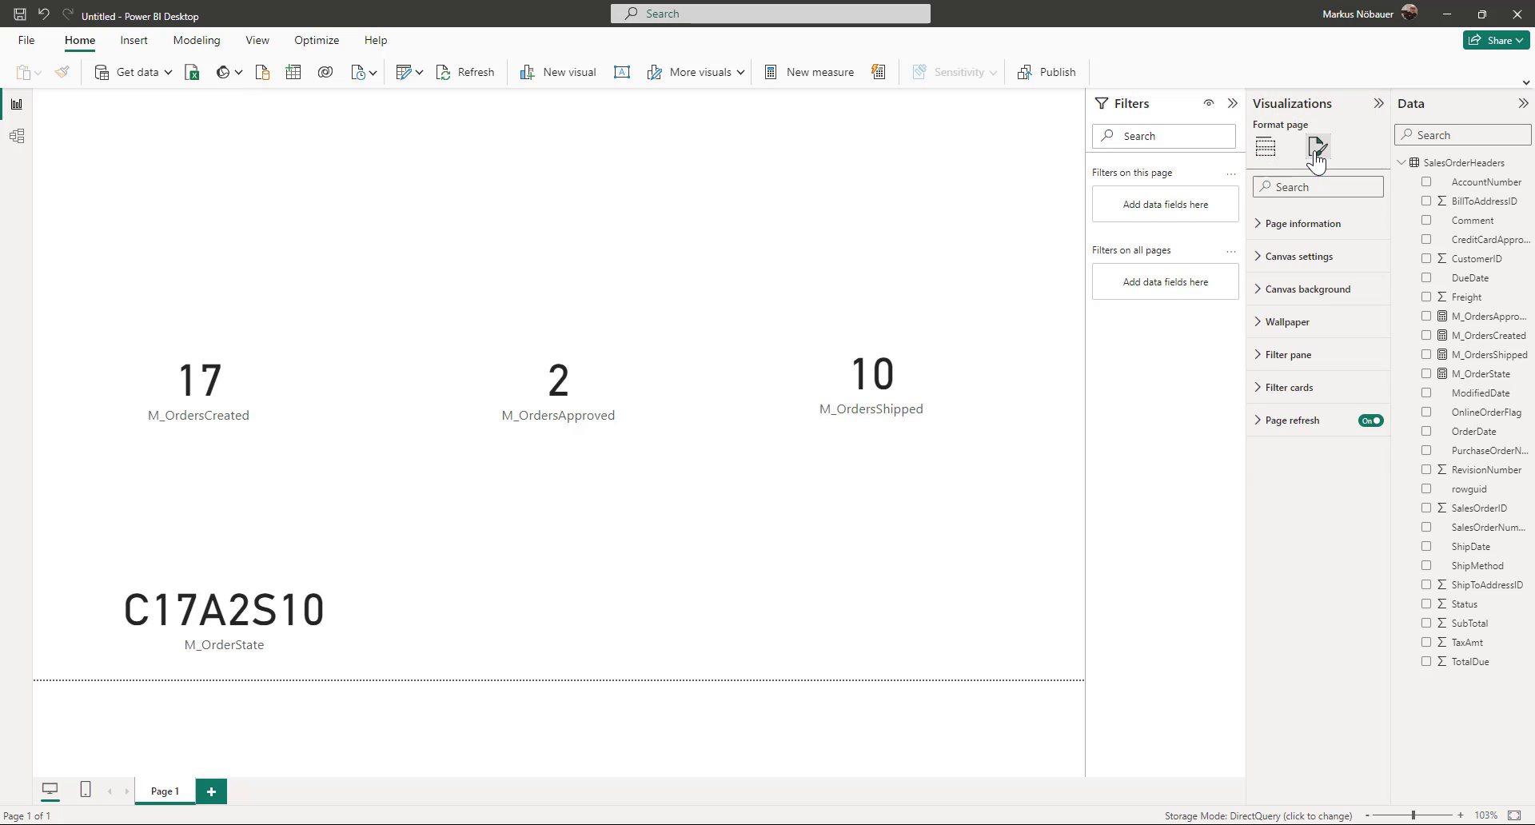
{"action": "left_click", "coordinate": [1278, 424]}
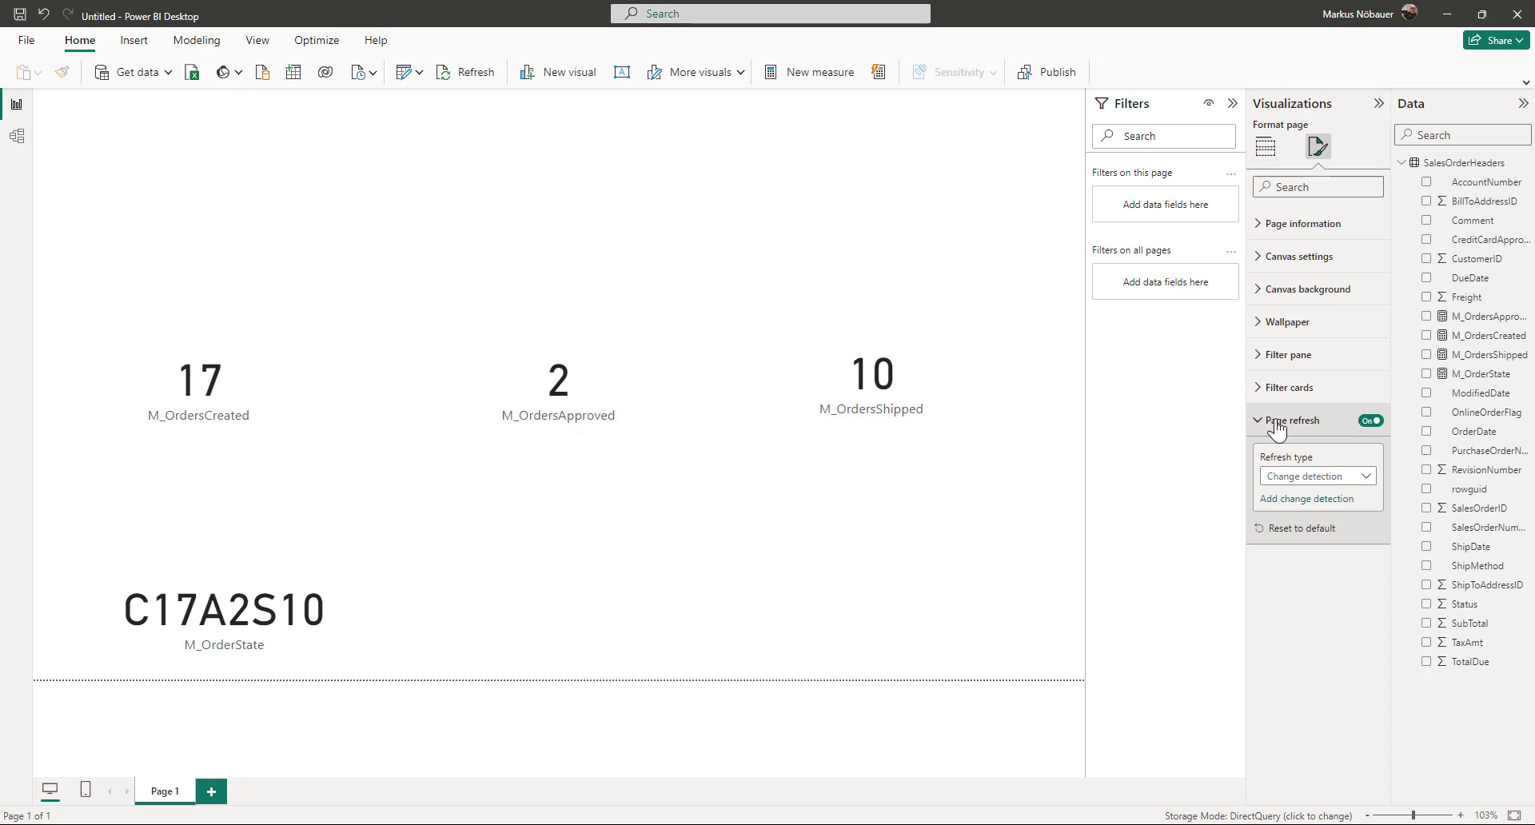
{"action": "left_click", "coordinate": [1336, 499]}
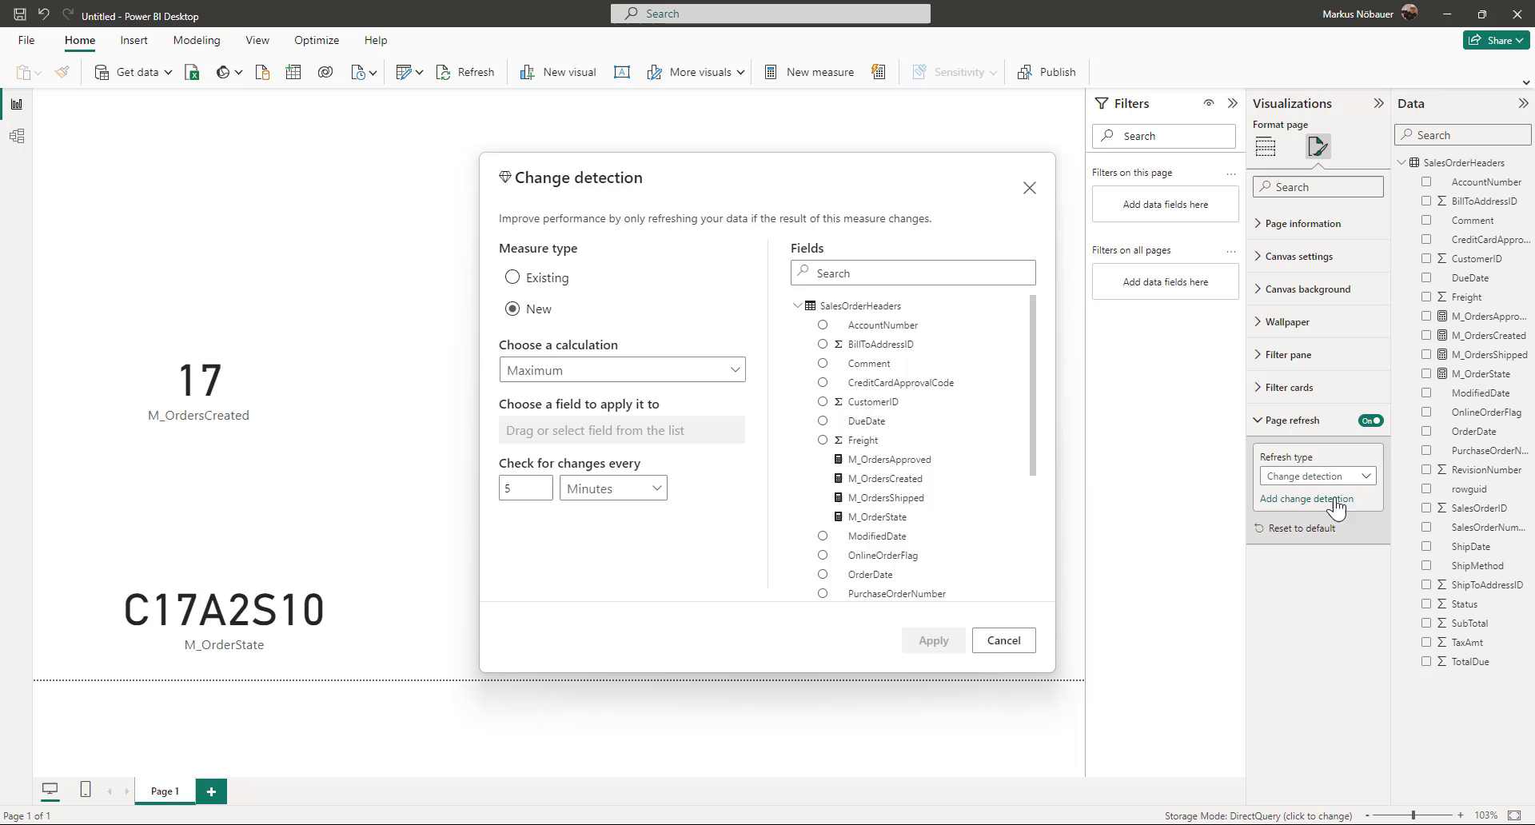
{"action": "left_click", "coordinate": [521, 278]}
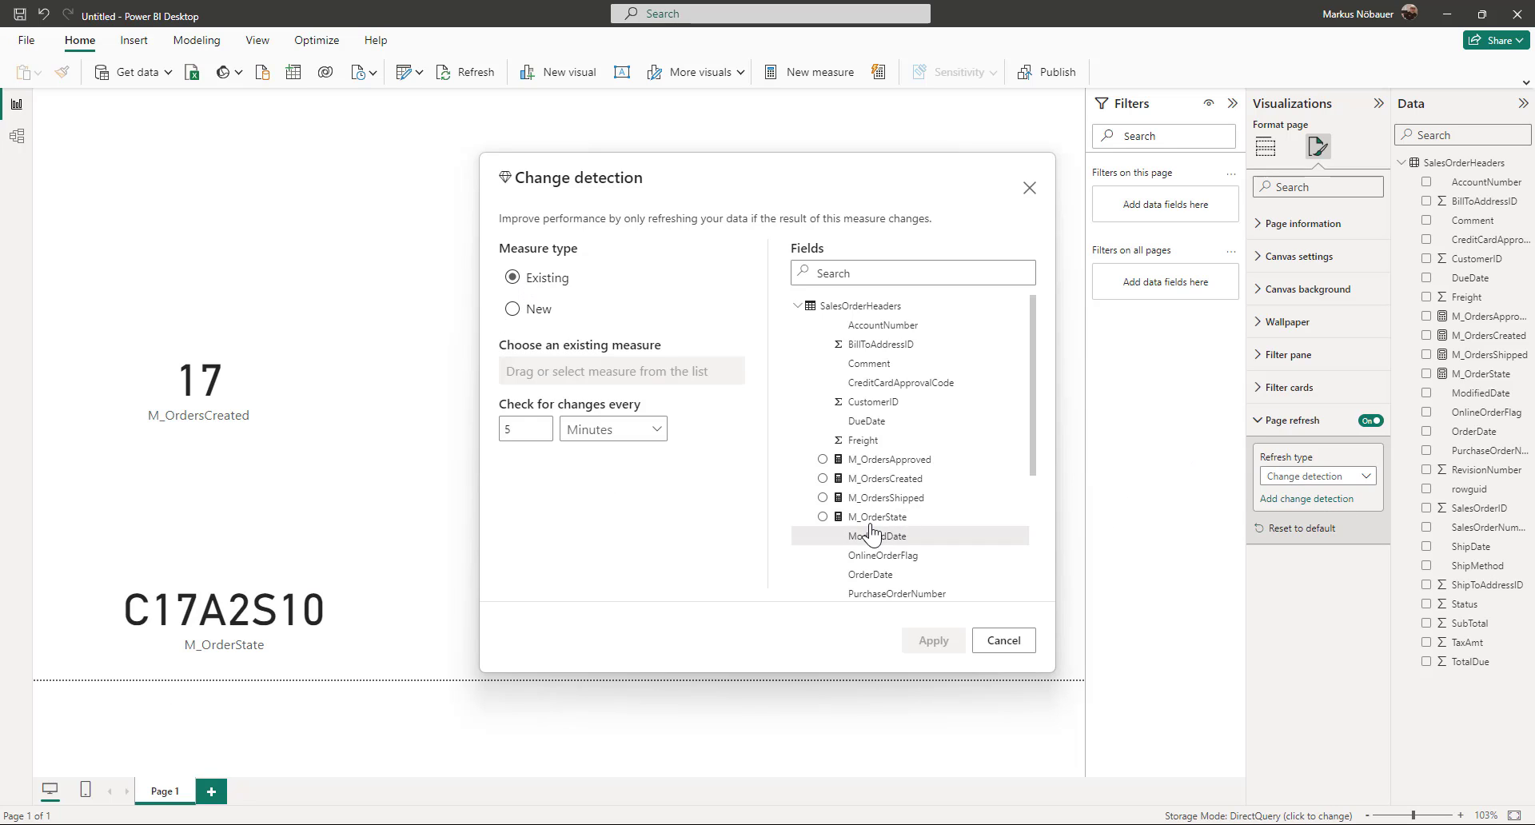
{"action": "left_click", "coordinate": [822, 517]}
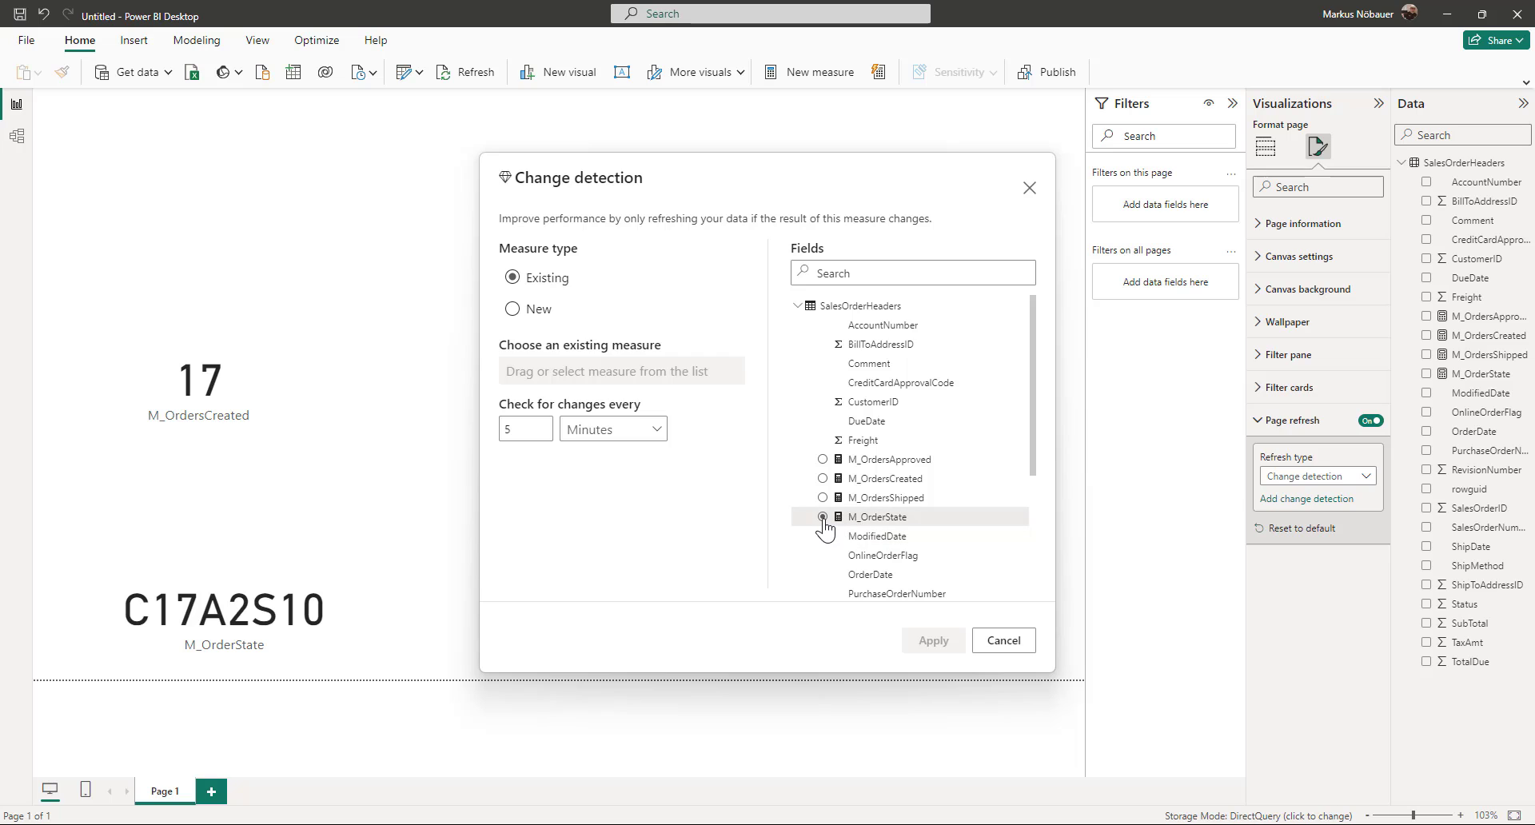
{"action": "left_click", "coordinate": [625, 430]}
{"action": "left_click", "coordinate": [585, 470]}
{"action": "left_click_drag", "start_coordinate": [537, 432], "coordinate": [490, 431]}
{"action": "type", "text": "10"}
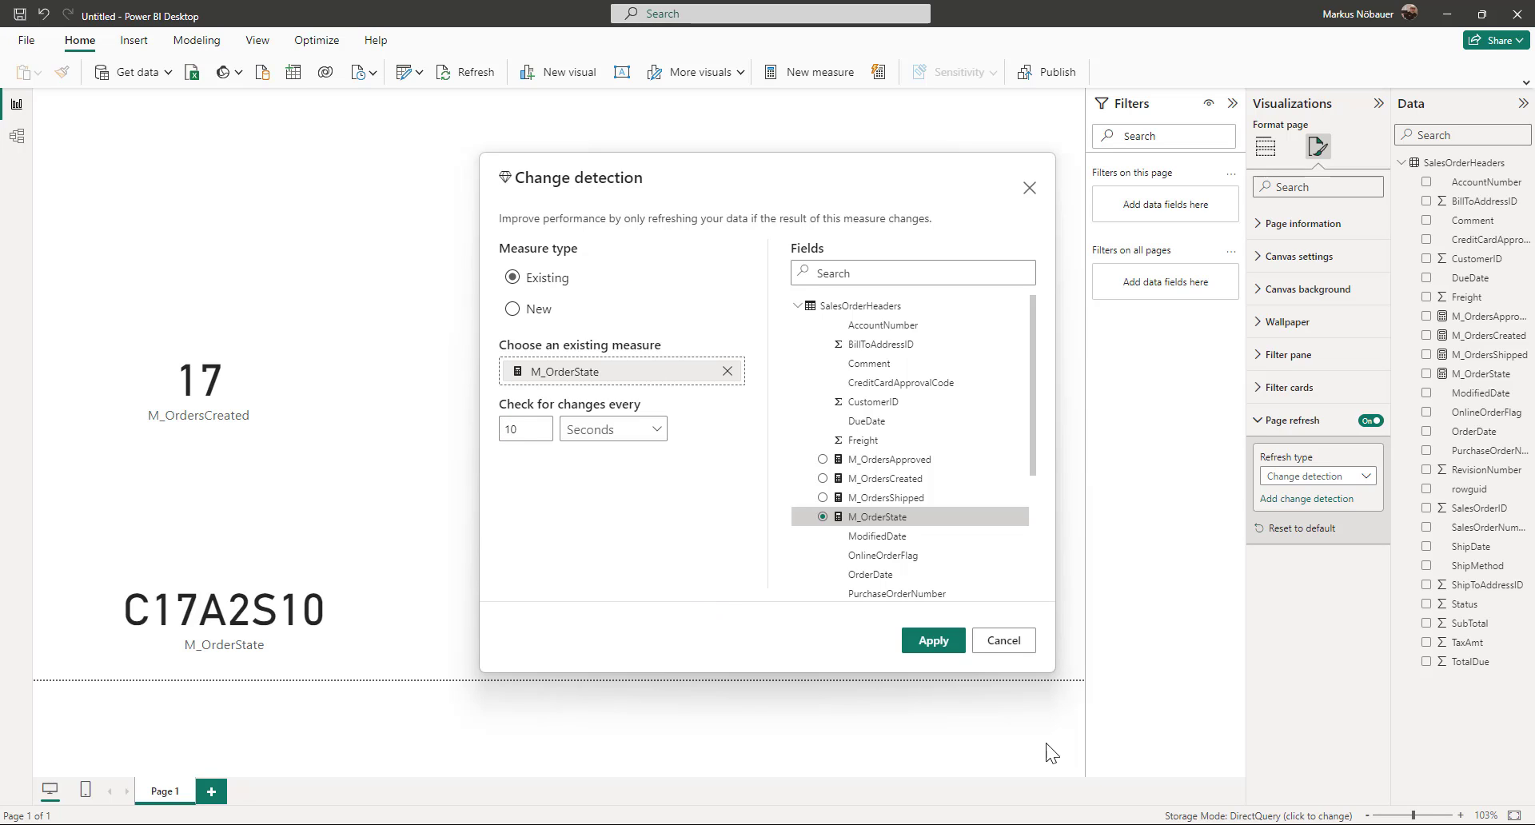
{"action": "left_click", "coordinate": [940, 653]}
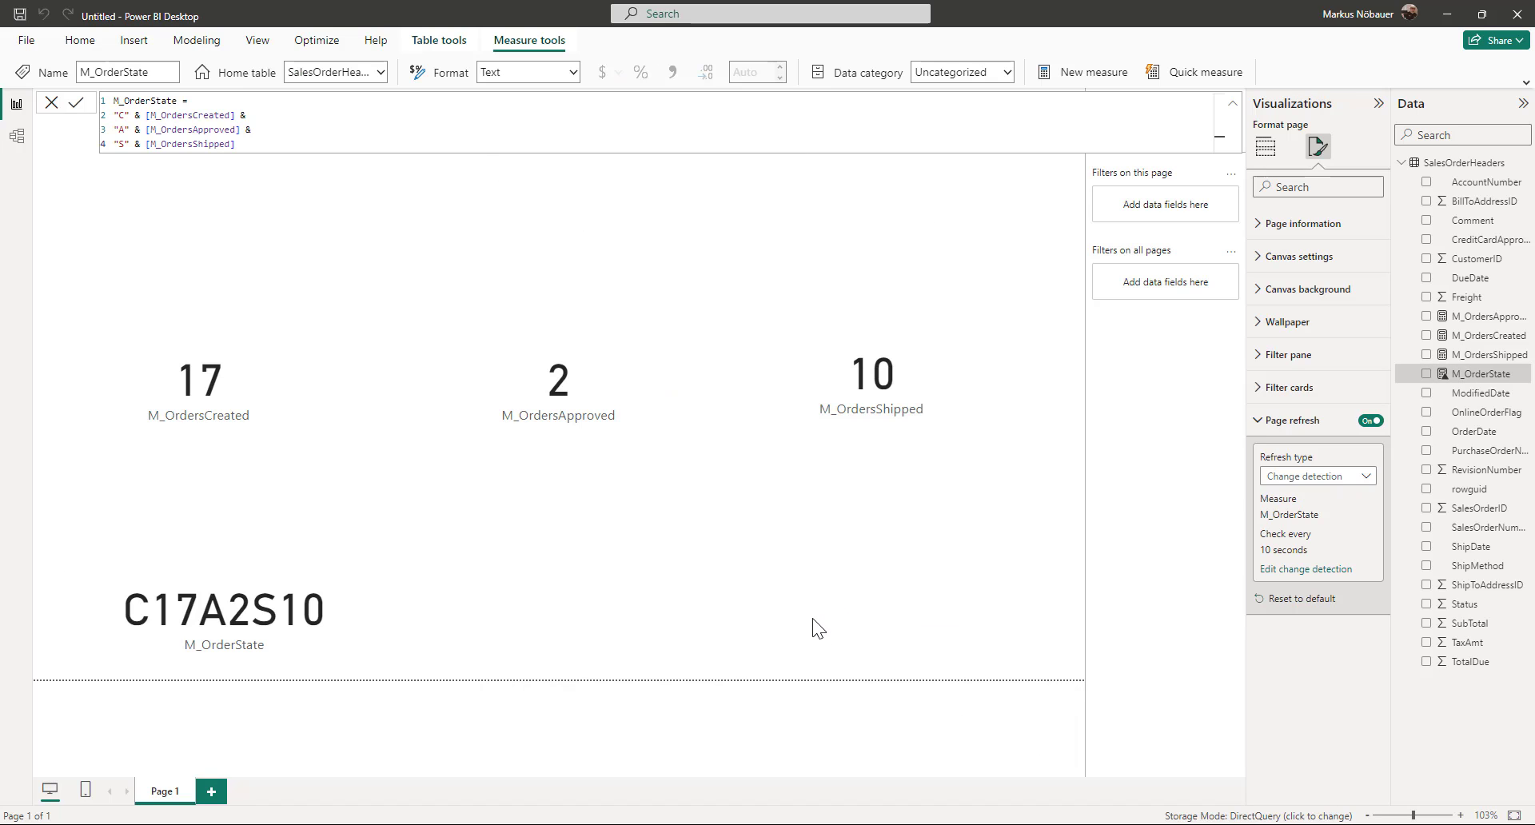
Step: Save the report as MyDemoReport
{"action": "left_click", "coordinate": [778, 583]}
{"action": "key", "text": "ctrl+s"}
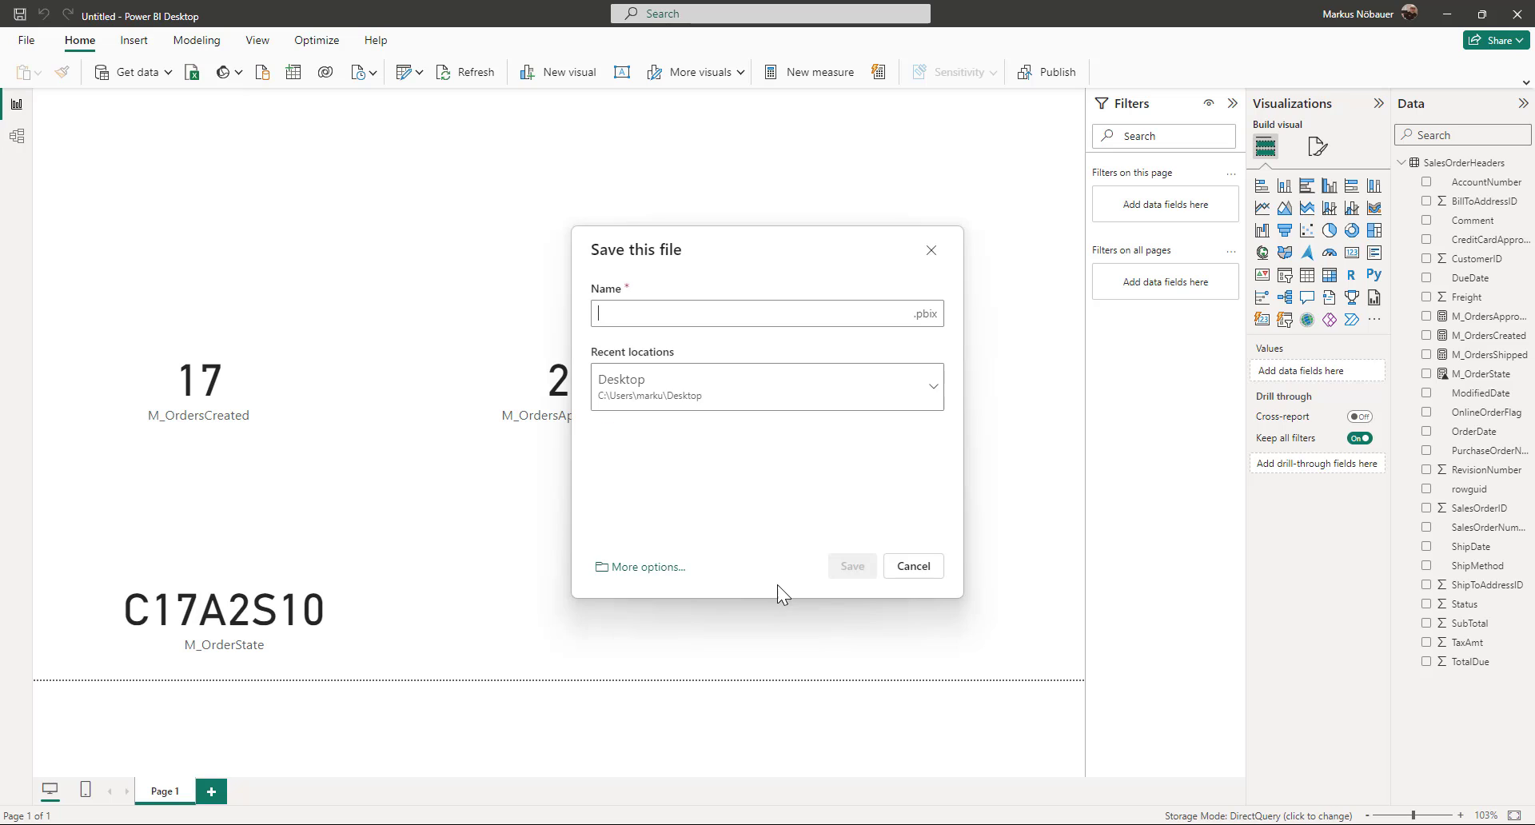
{"action": "type", "text": "MyDemoReport"}
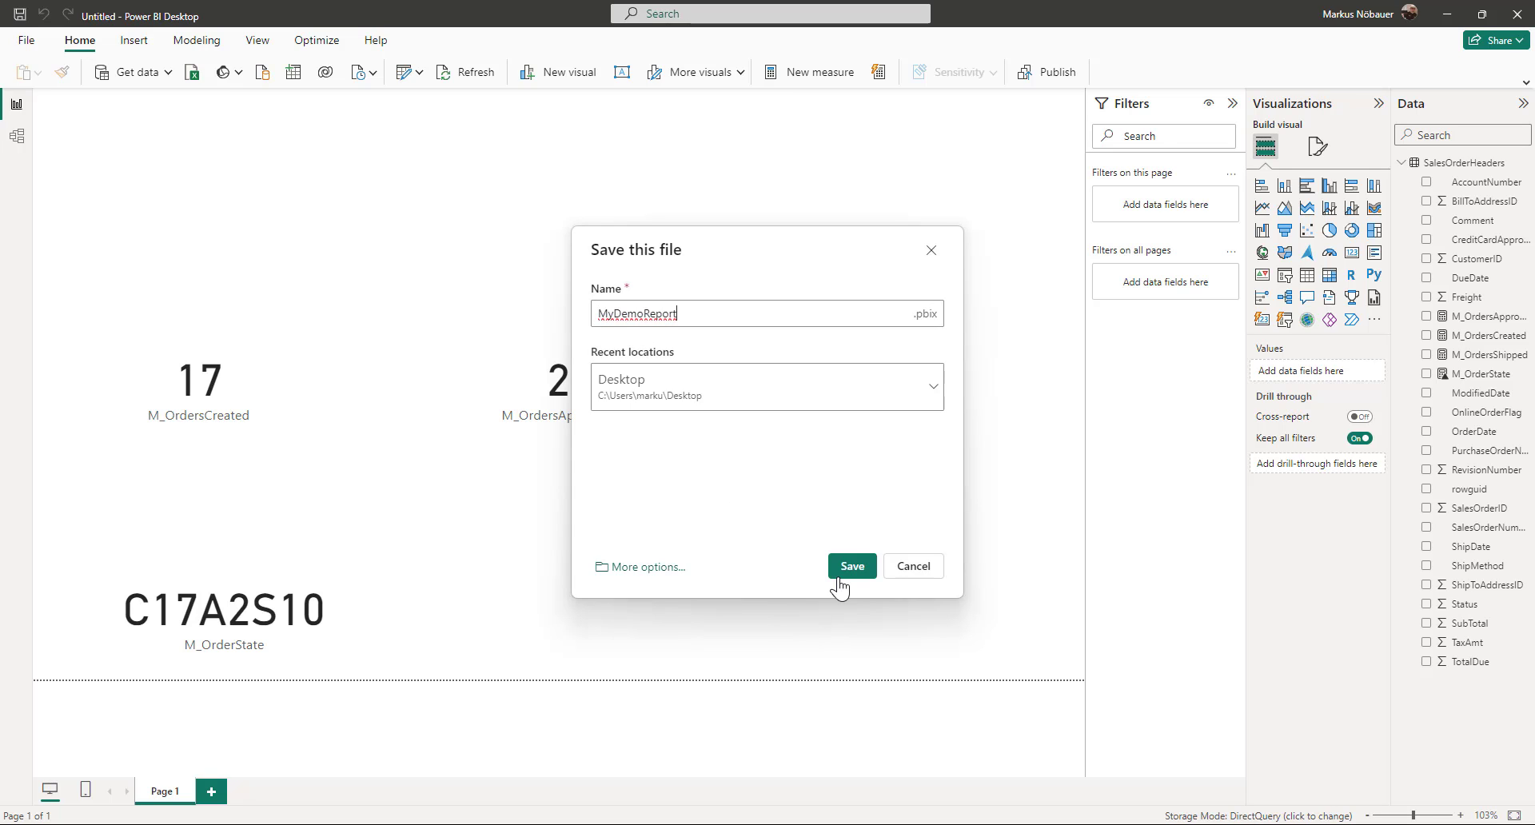
{"action": "left_click", "coordinate": [845, 570]}
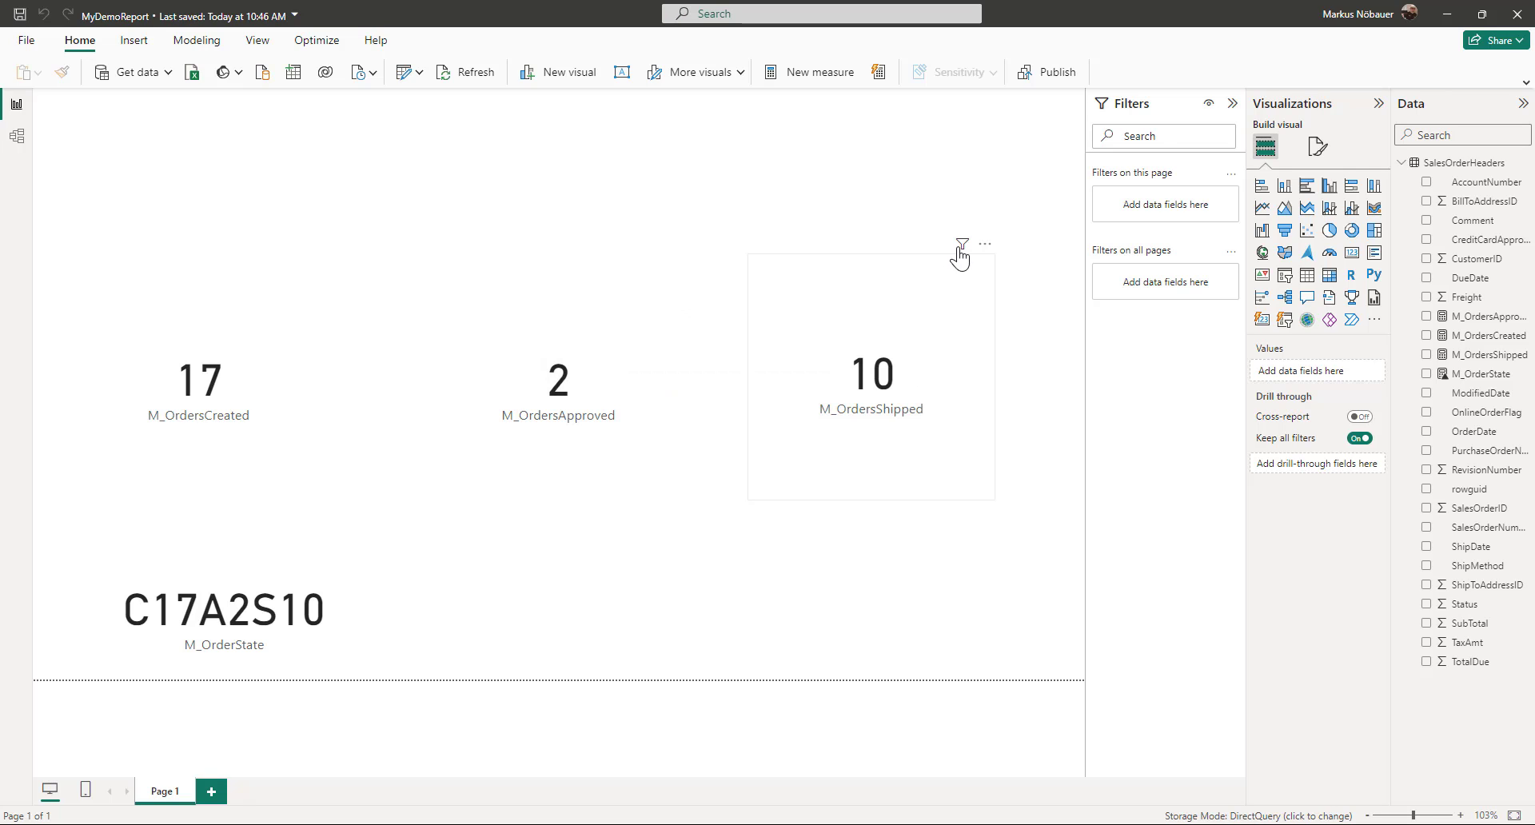
Step: Publish MyDemoReport to the Demo workspace and dismiss the success message
{"action": "left_click", "coordinate": [1047, 78]}
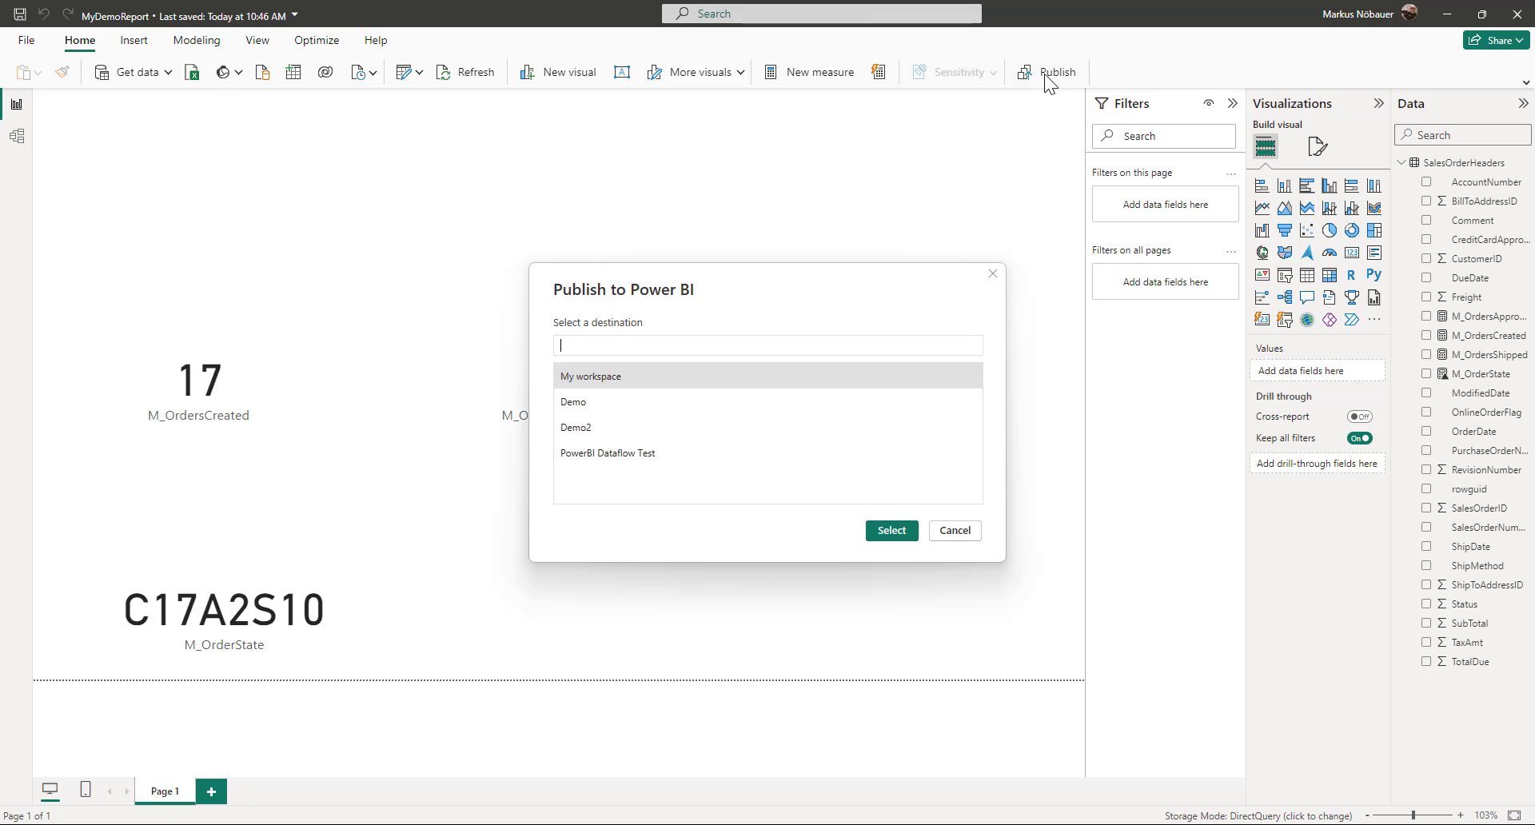
{"action": "left_click", "coordinate": [625, 403]}
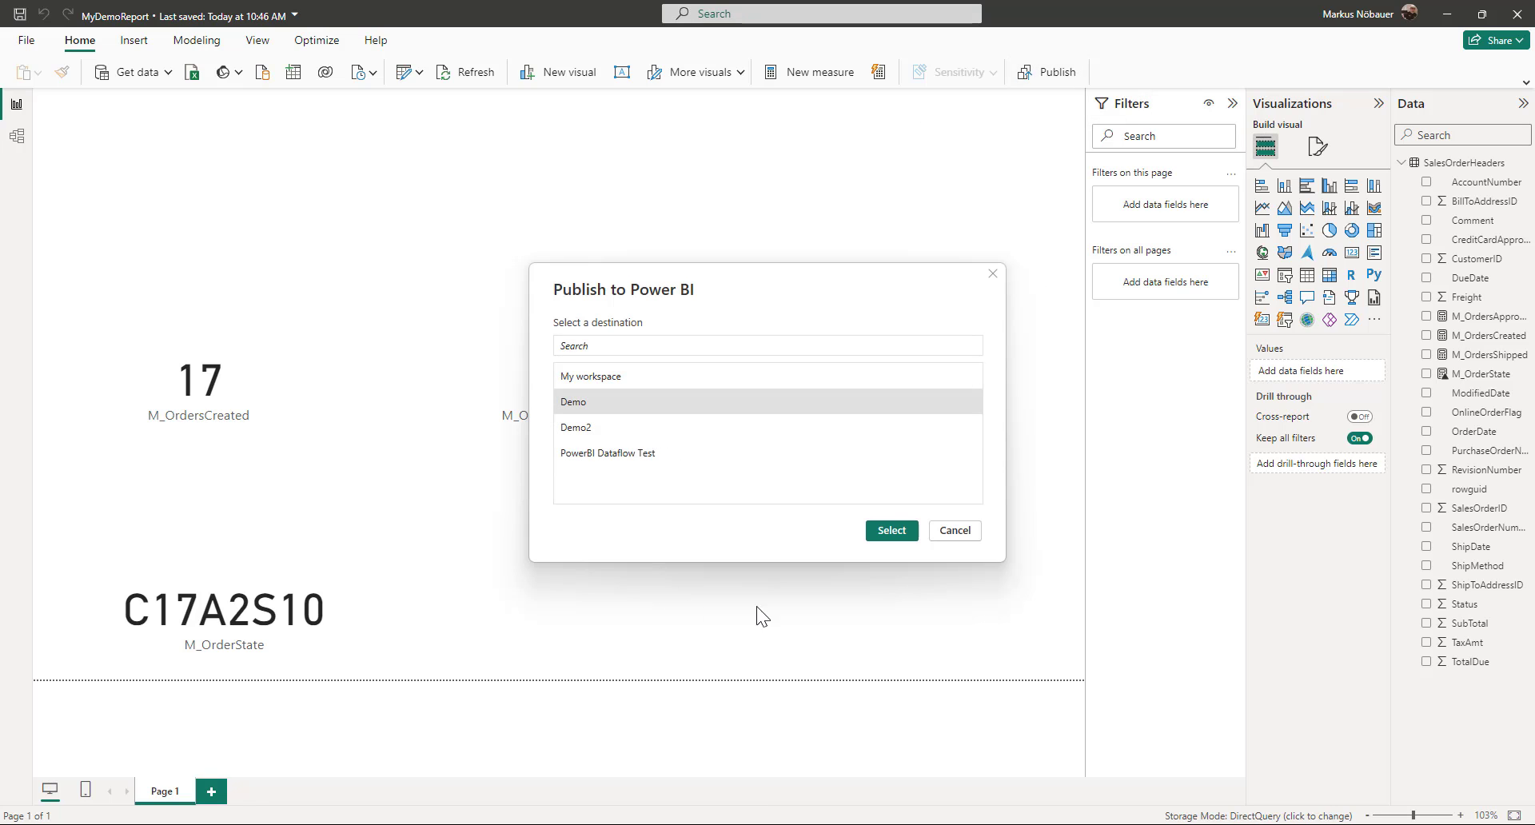
{"action": "left_click", "coordinate": [887, 543]}
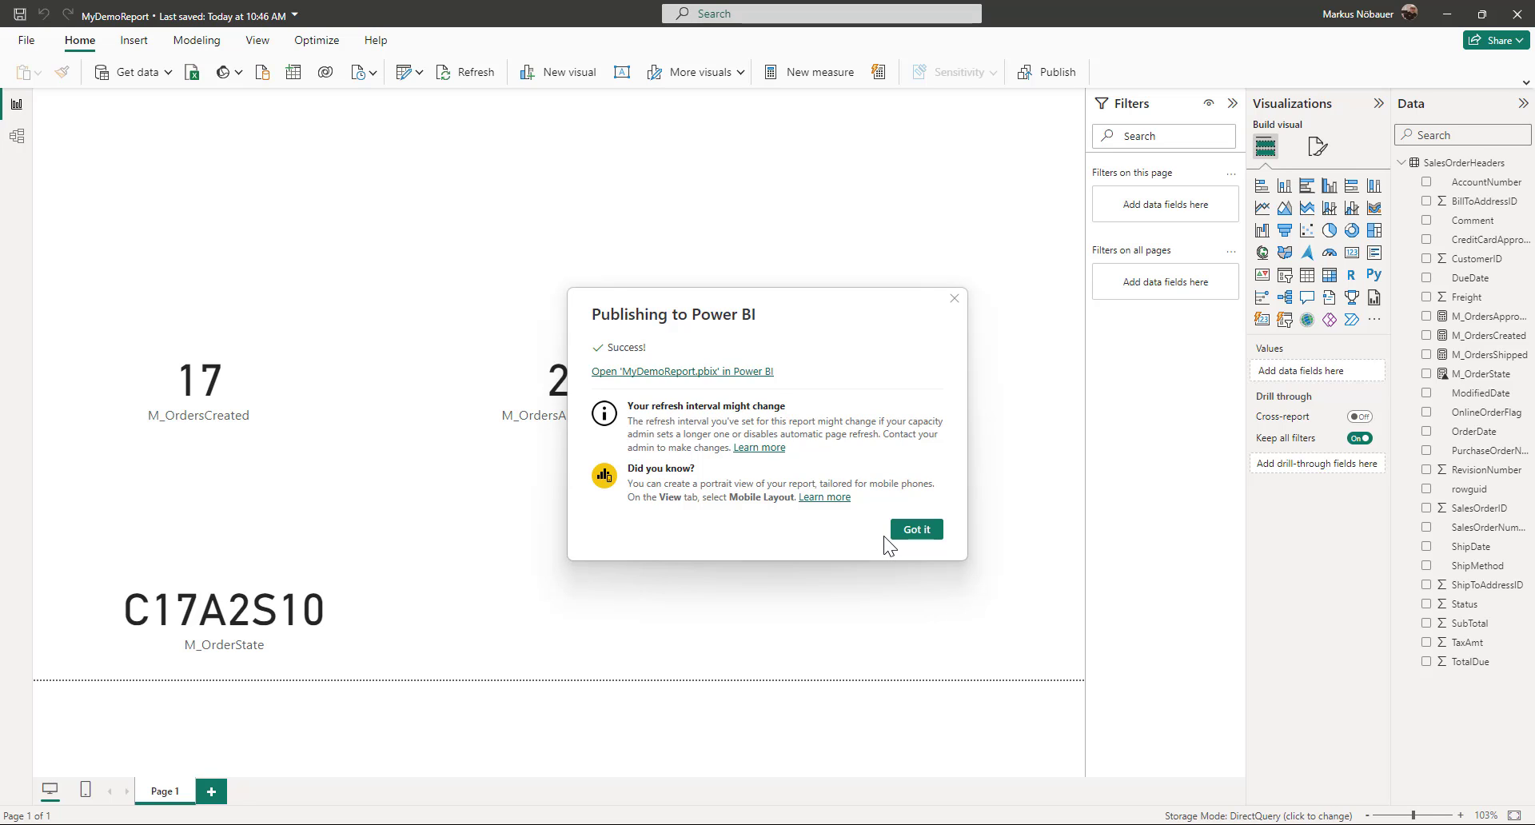
{"action": "left_click", "coordinate": [917, 533]}
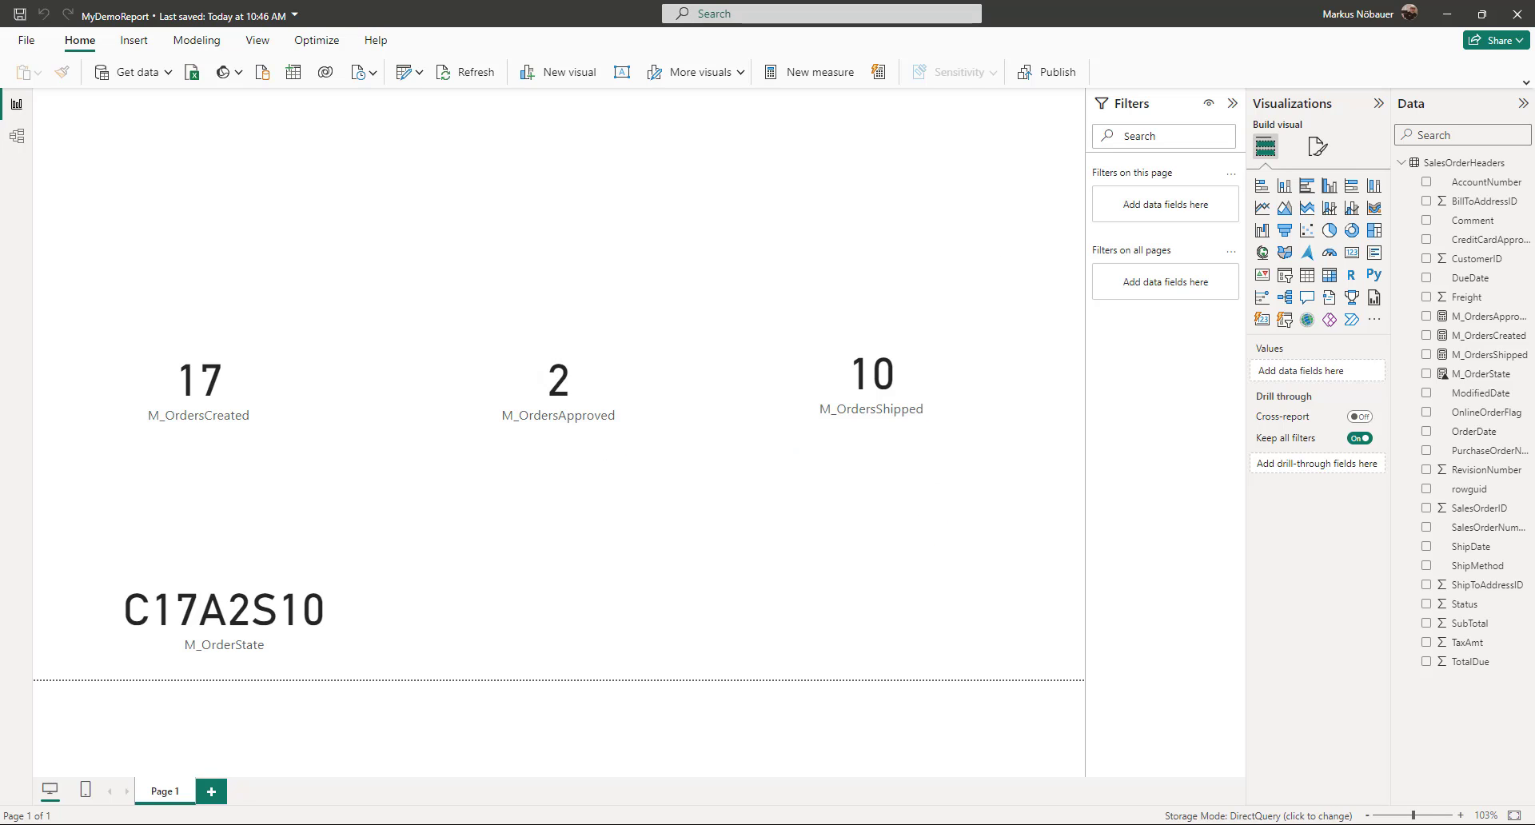
Step: Open the Power BI service in a new tab, go to the Demo workspace, and open MyDemoReport semantic model options
{"action": "left_click", "coordinate": [272, 747]}
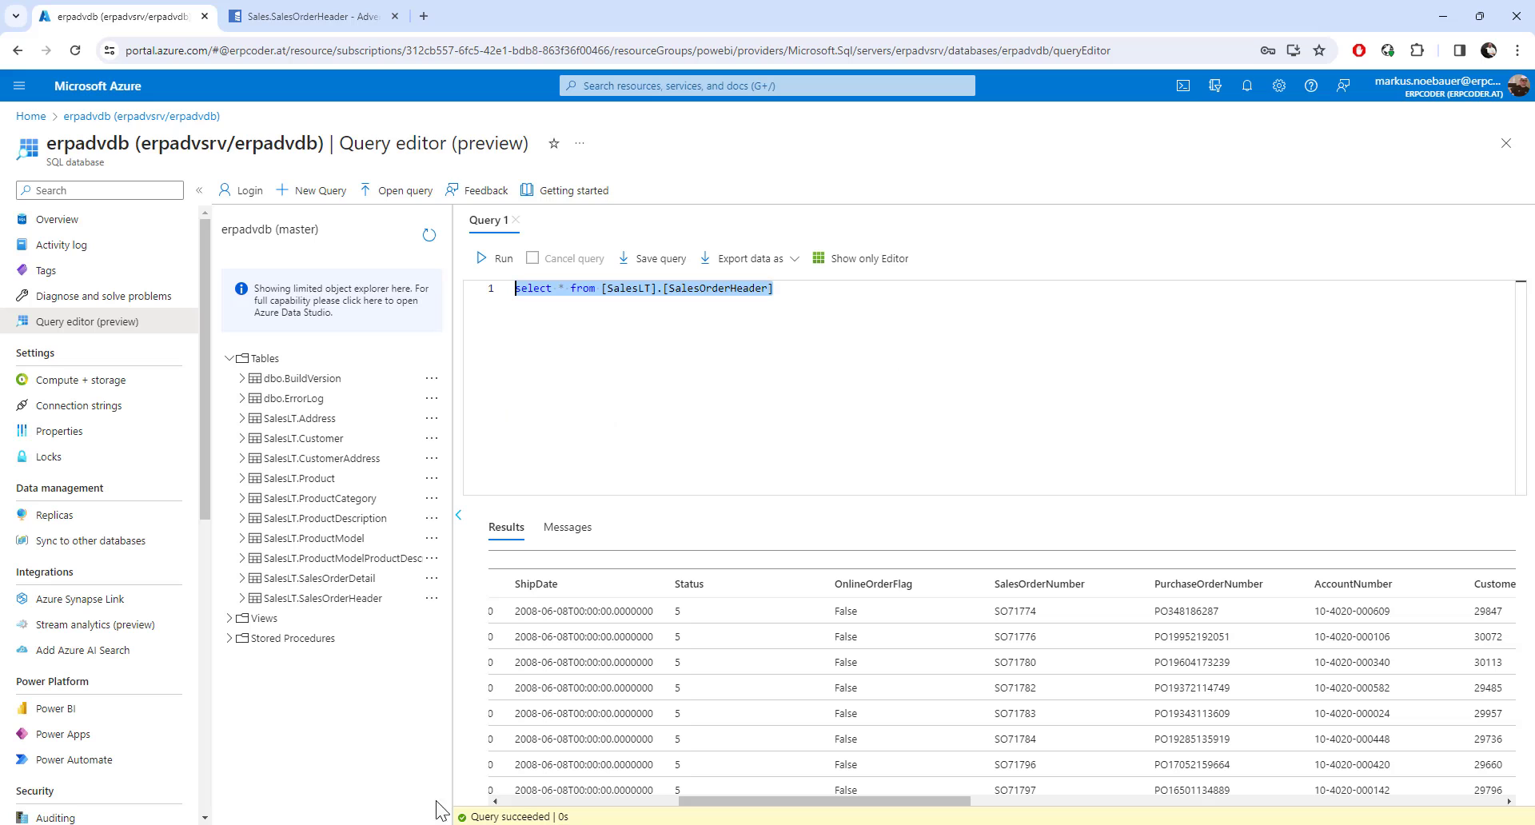
{"action": "left_click", "coordinate": [422, 15]}
{"action": "type", "text": "app"}
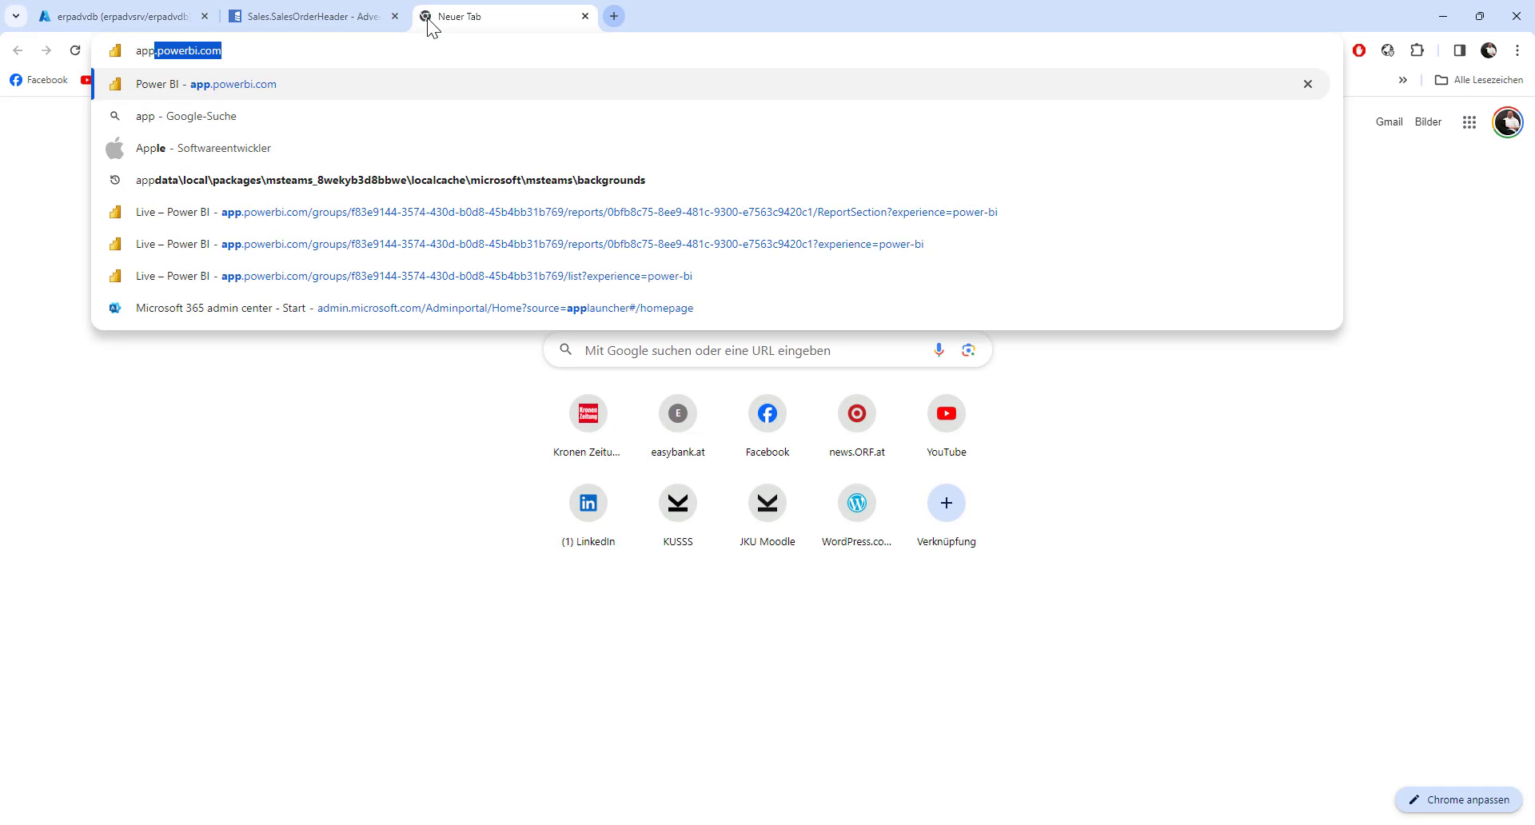
{"action": "key", "text": "Return"}
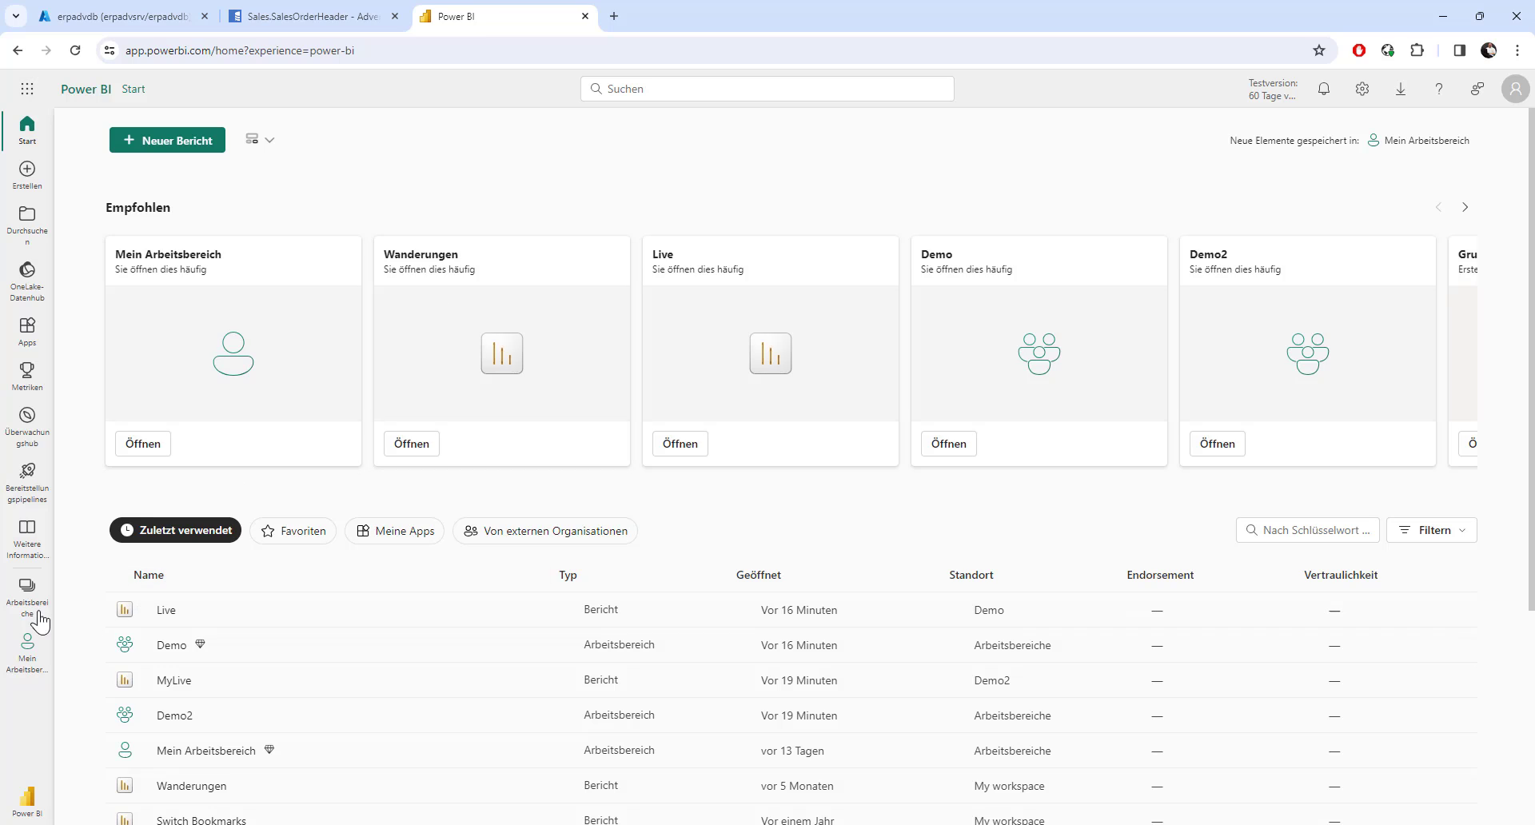
{"action": "left_click", "coordinate": [28, 593]}
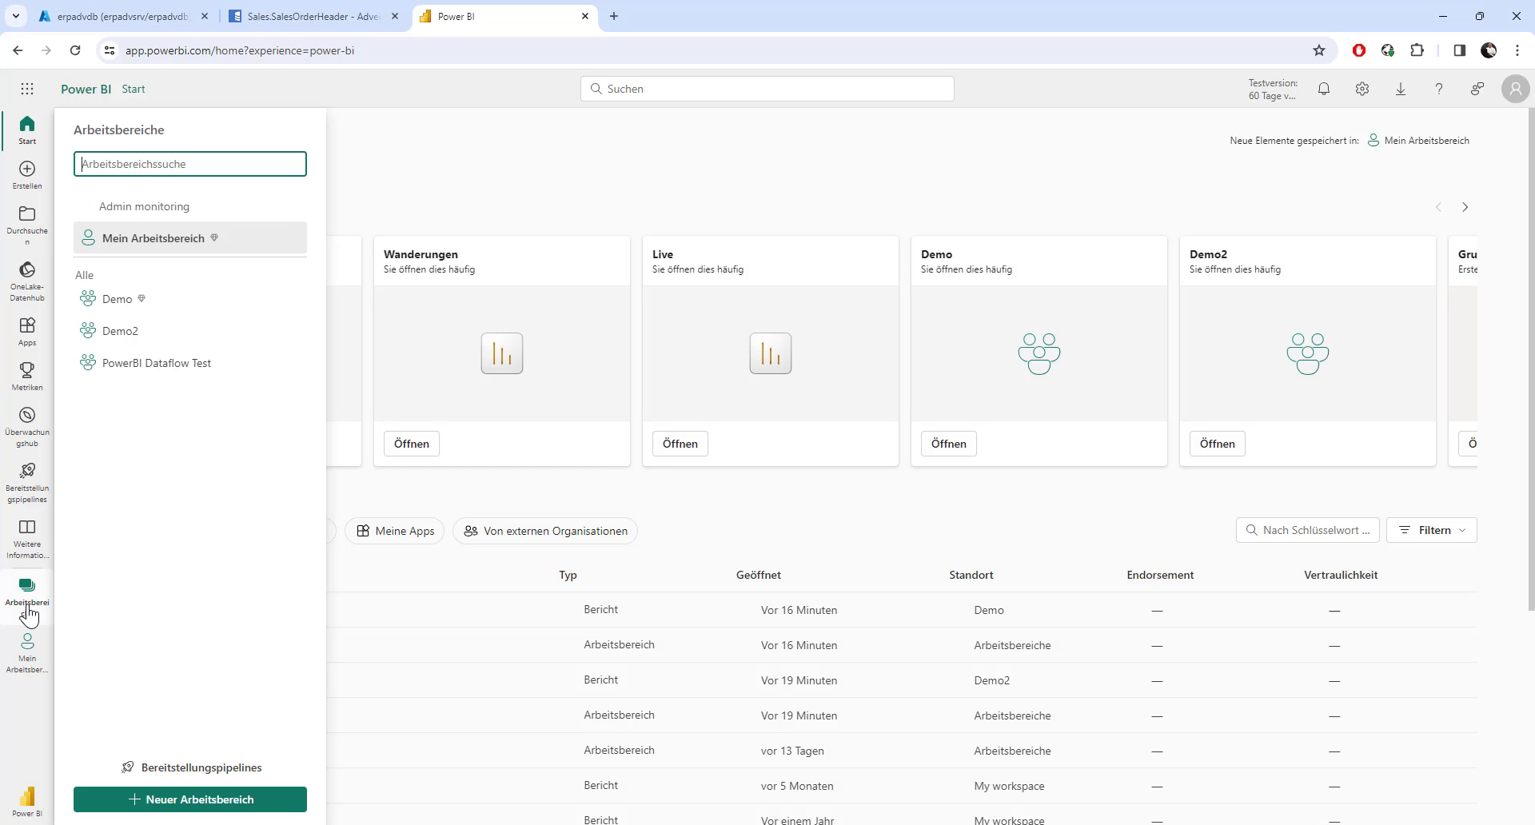
{"action": "left_click", "coordinate": [122, 302]}
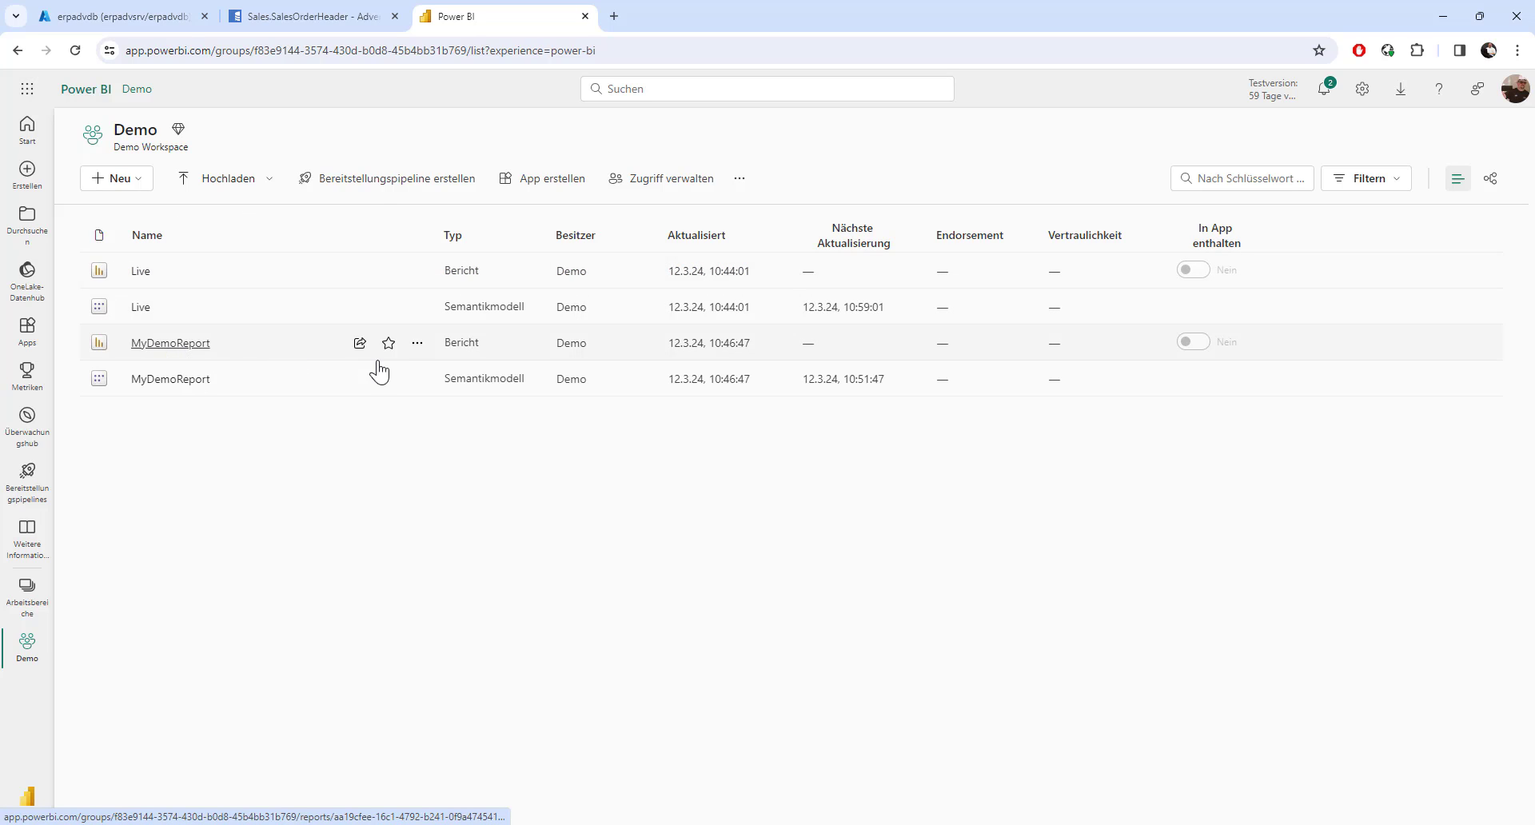
{"action": "left_click", "coordinate": [418, 381]}
Step: Open the MyDemoReport semantic model settings and expand its data source credentials for the Azure SQL server
{"action": "left_click", "coordinate": [442, 701]}
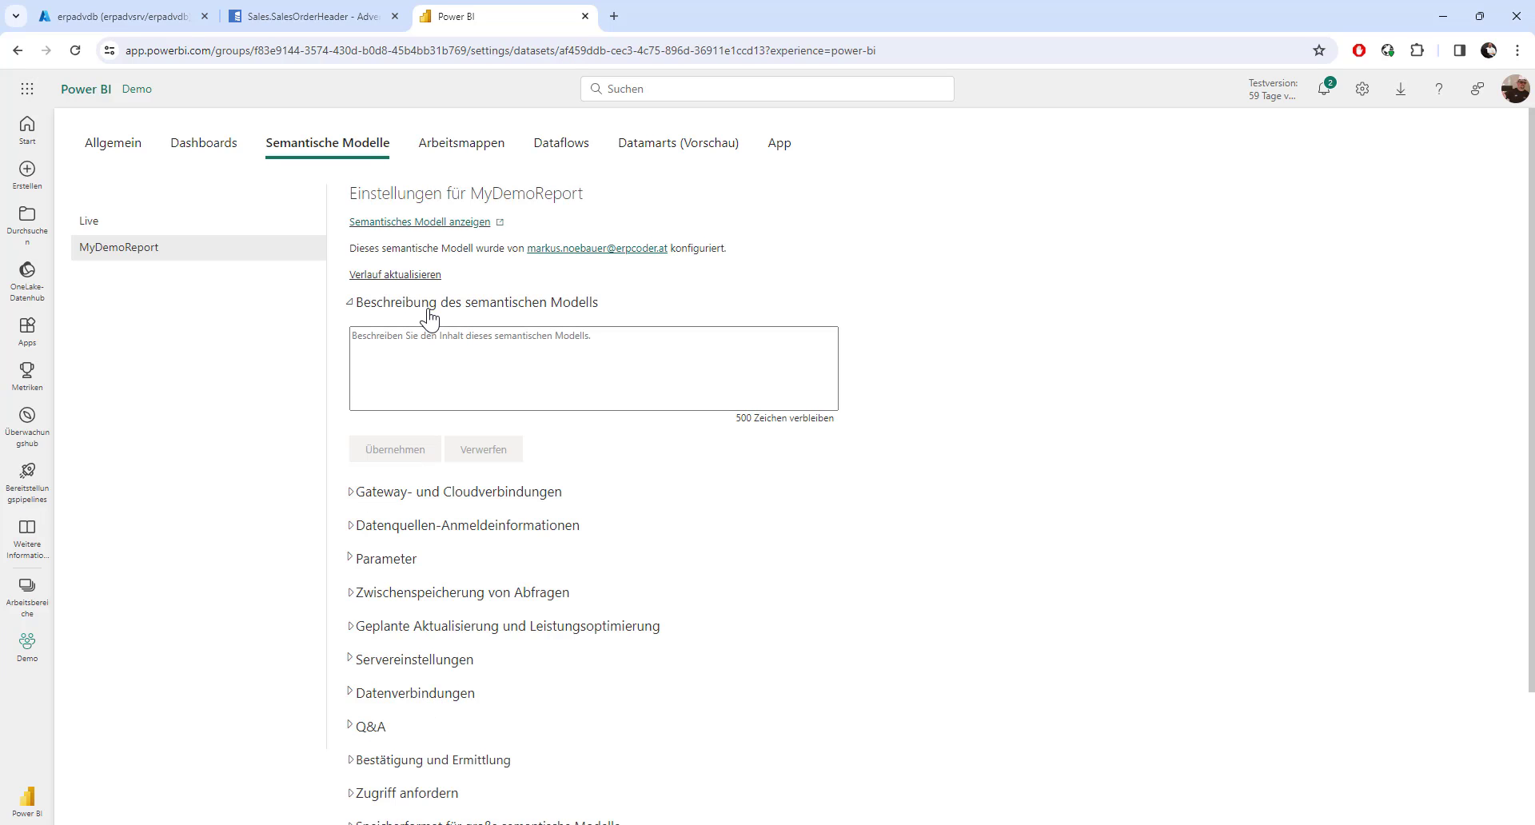
{"action": "left_click", "coordinate": [430, 311]}
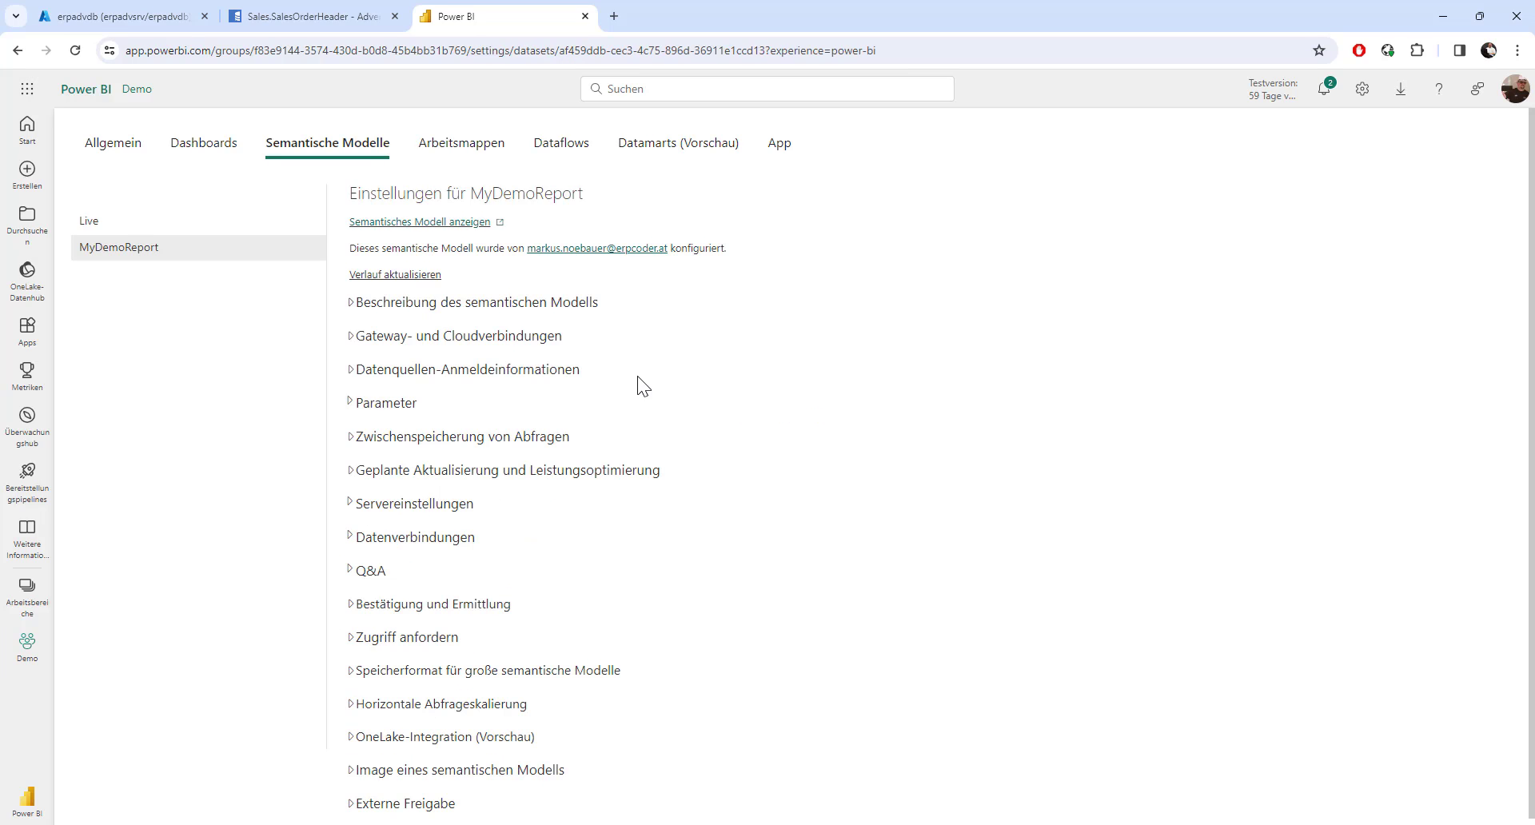
{"action": "left_click", "coordinate": [512, 371]}
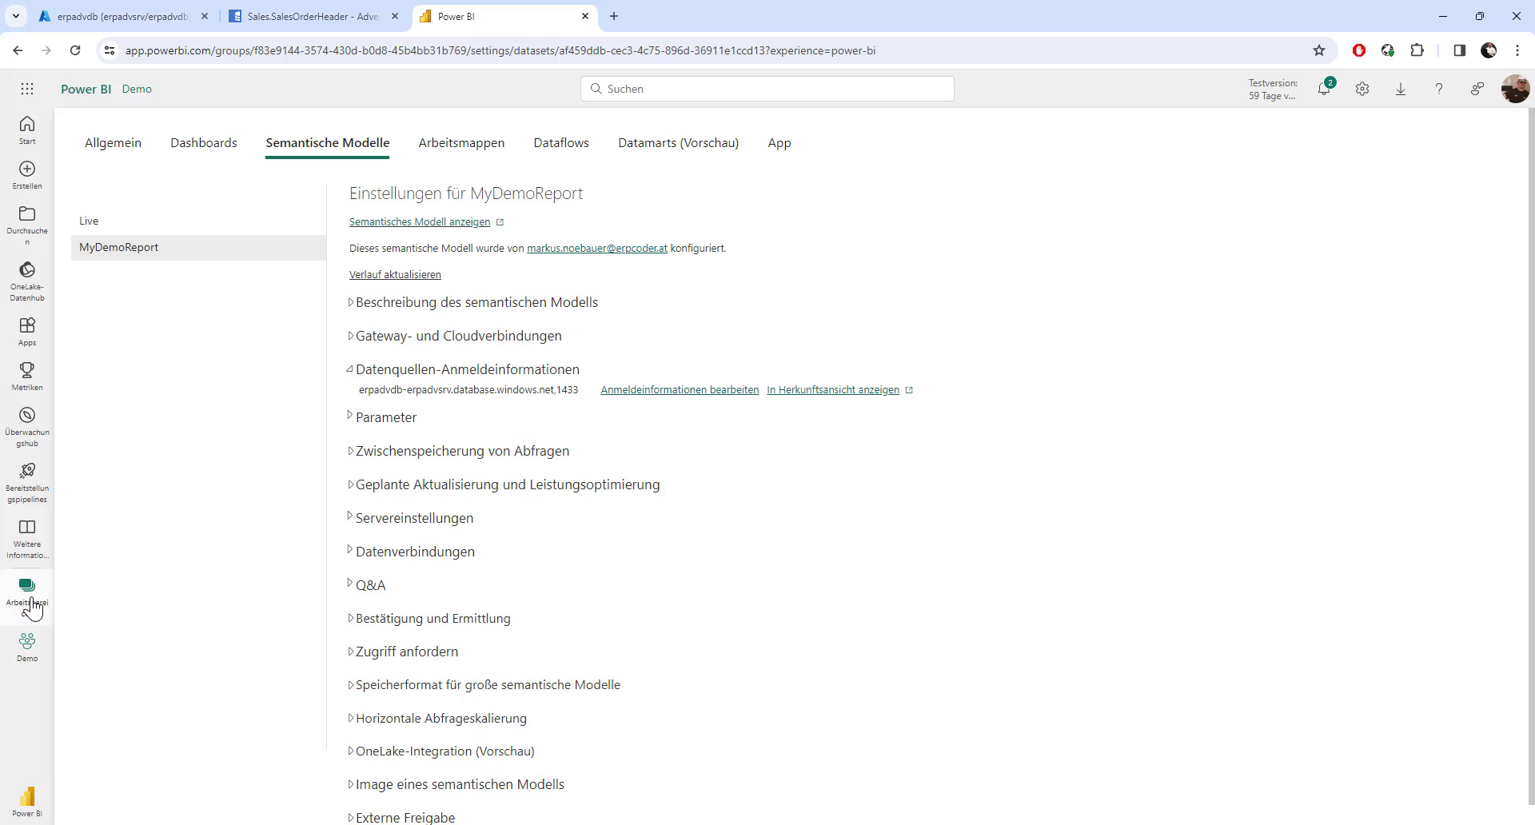
Step: Open the MyDemoReport report showing 17, 2, 10 and C17A2S10, then return to the Azure query editor
{"action": "left_click", "coordinate": [27, 643]}
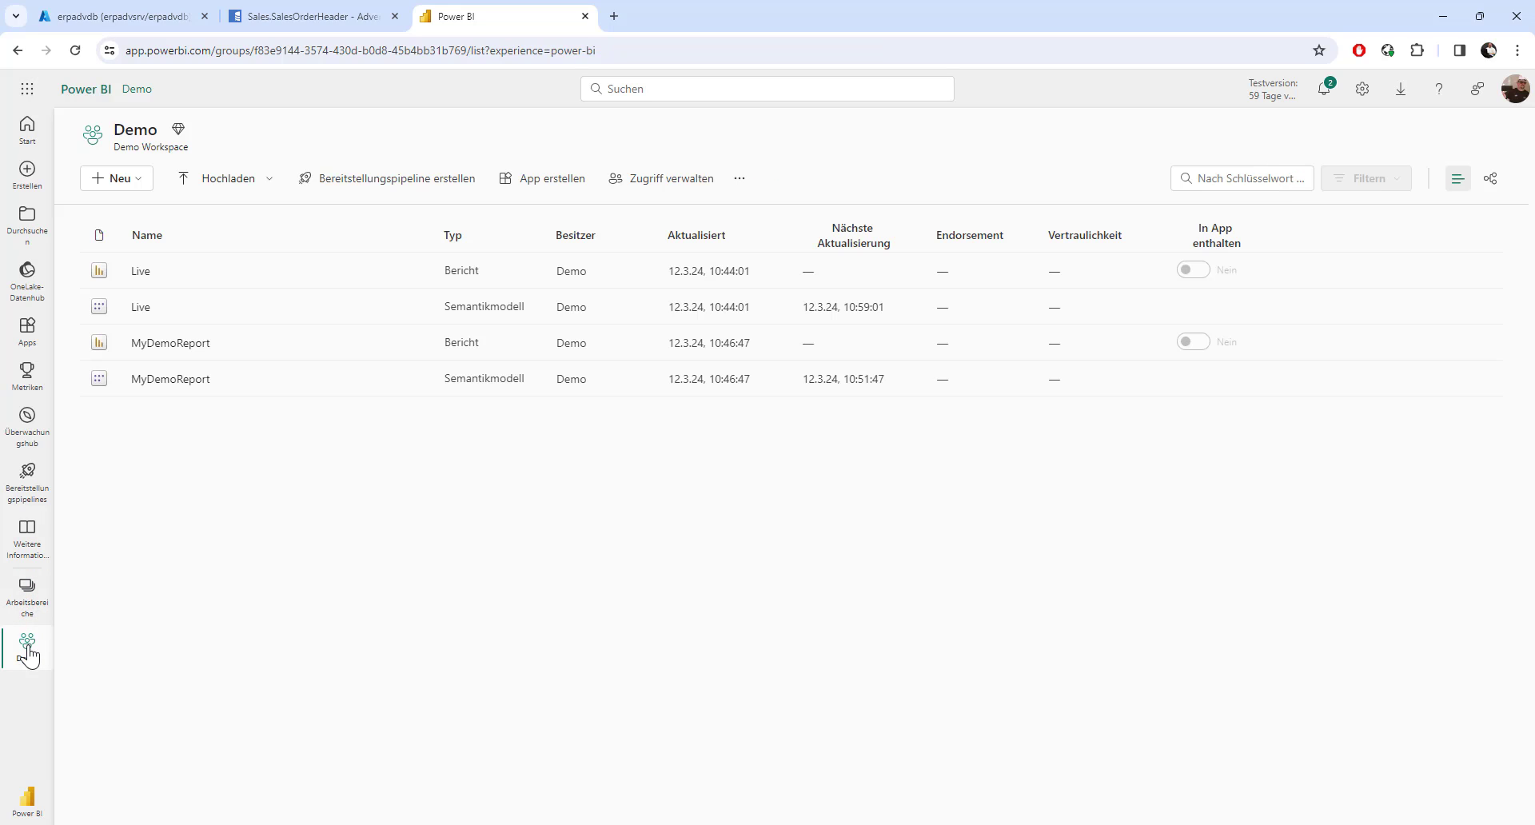
{"action": "left_click", "coordinate": [176, 343]}
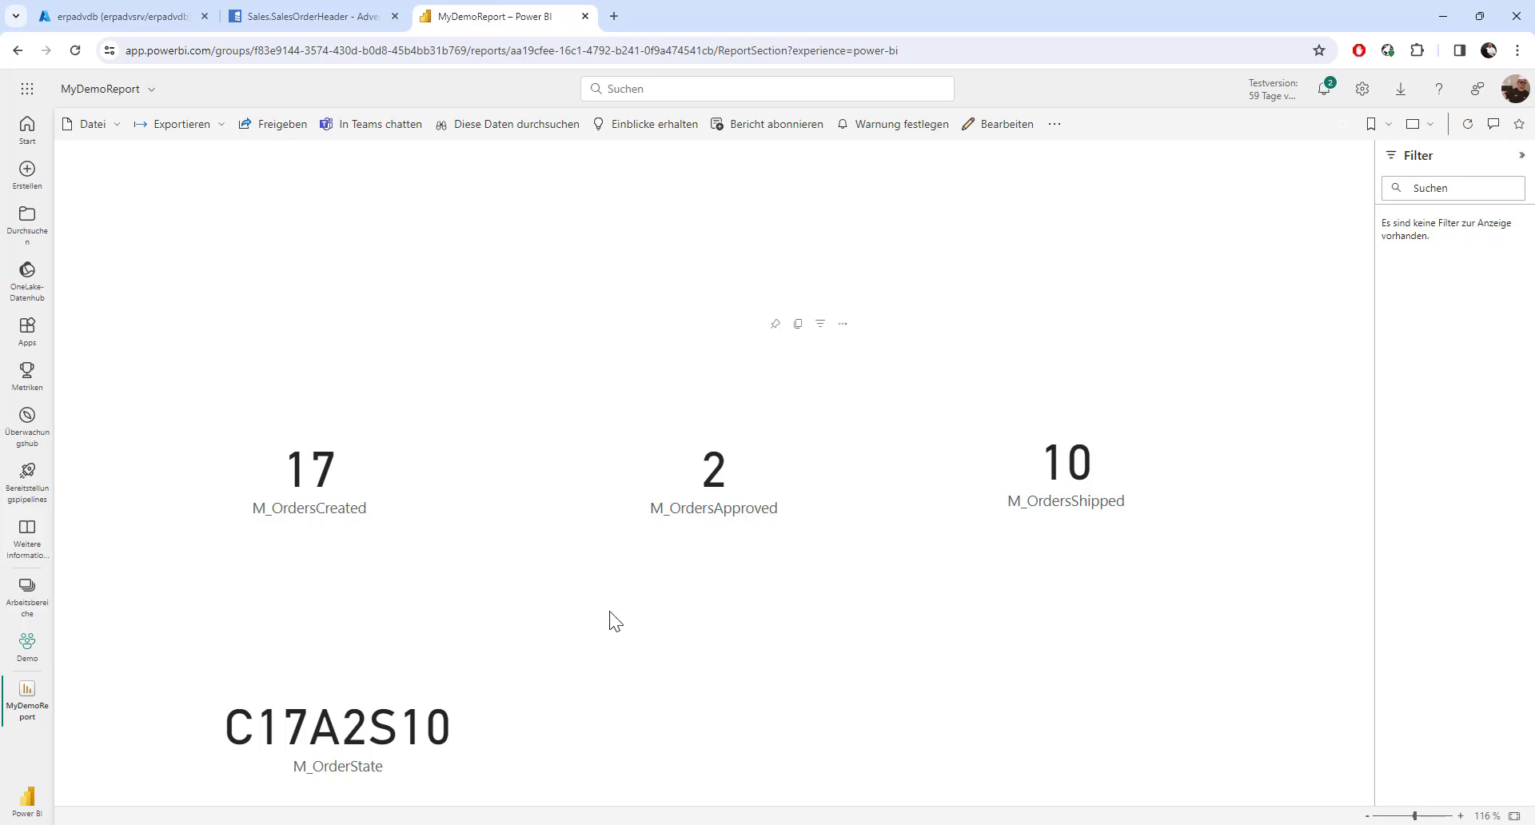
{"action": "left_click", "coordinate": [125, 20]}
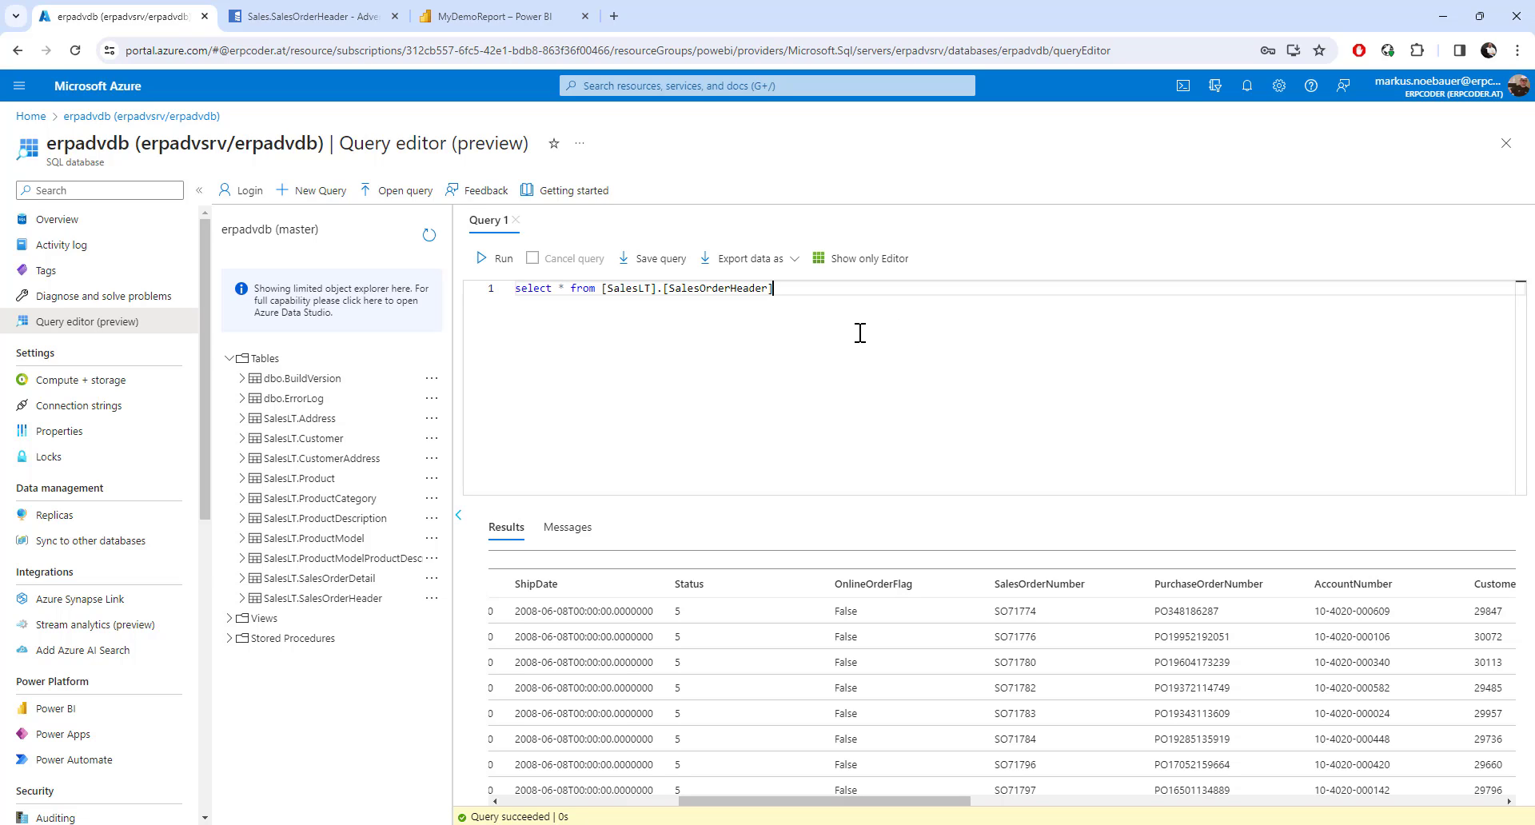
Step: Filter the SalesOrderHeader query to Status = 1, run it, and select the first order ID 71832
{"action": "type", "text": "here S"}
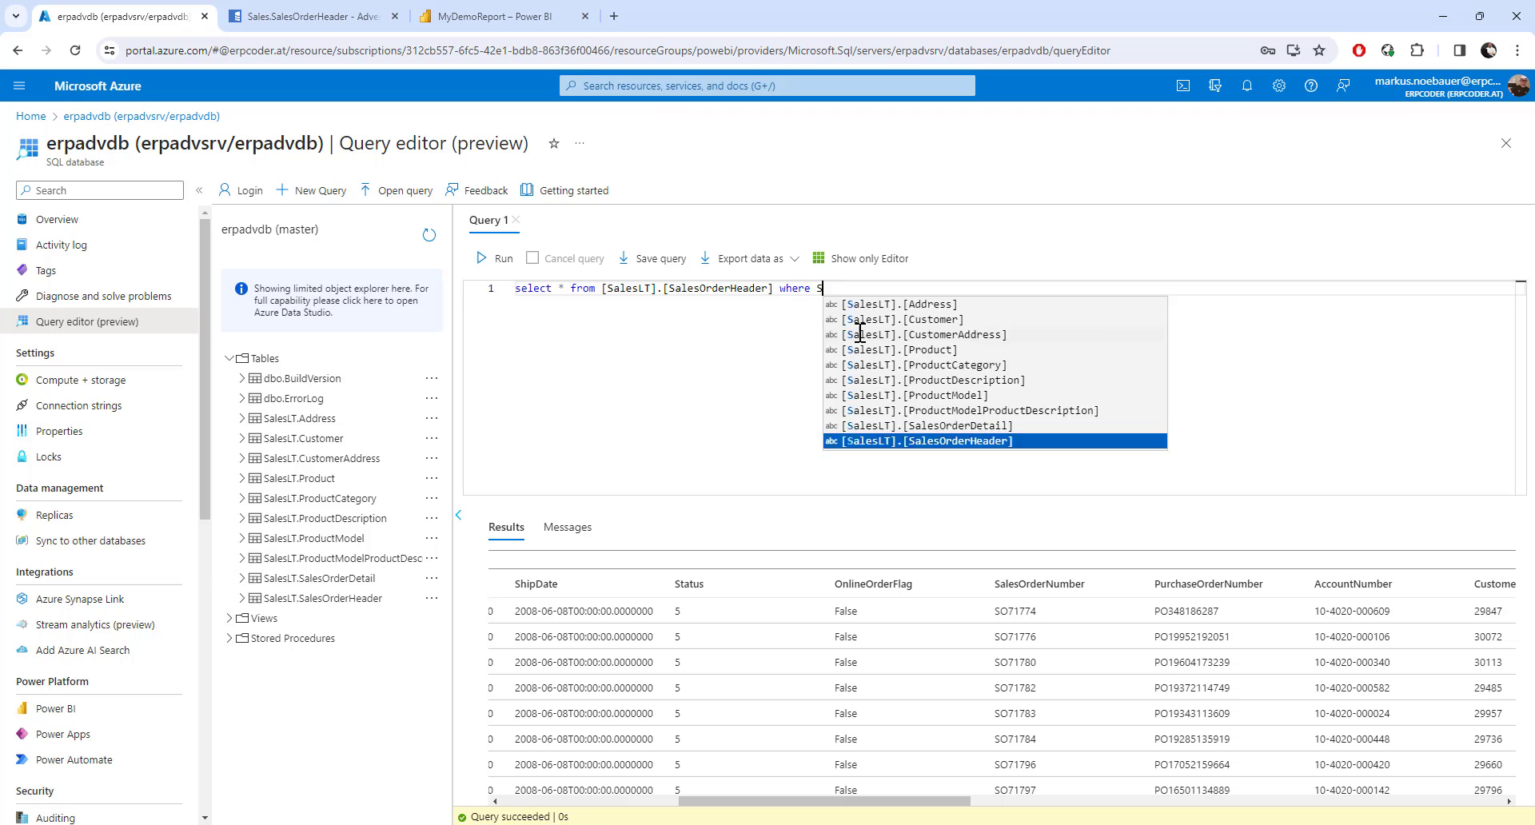
{"action": "type", "text": "tatus"}
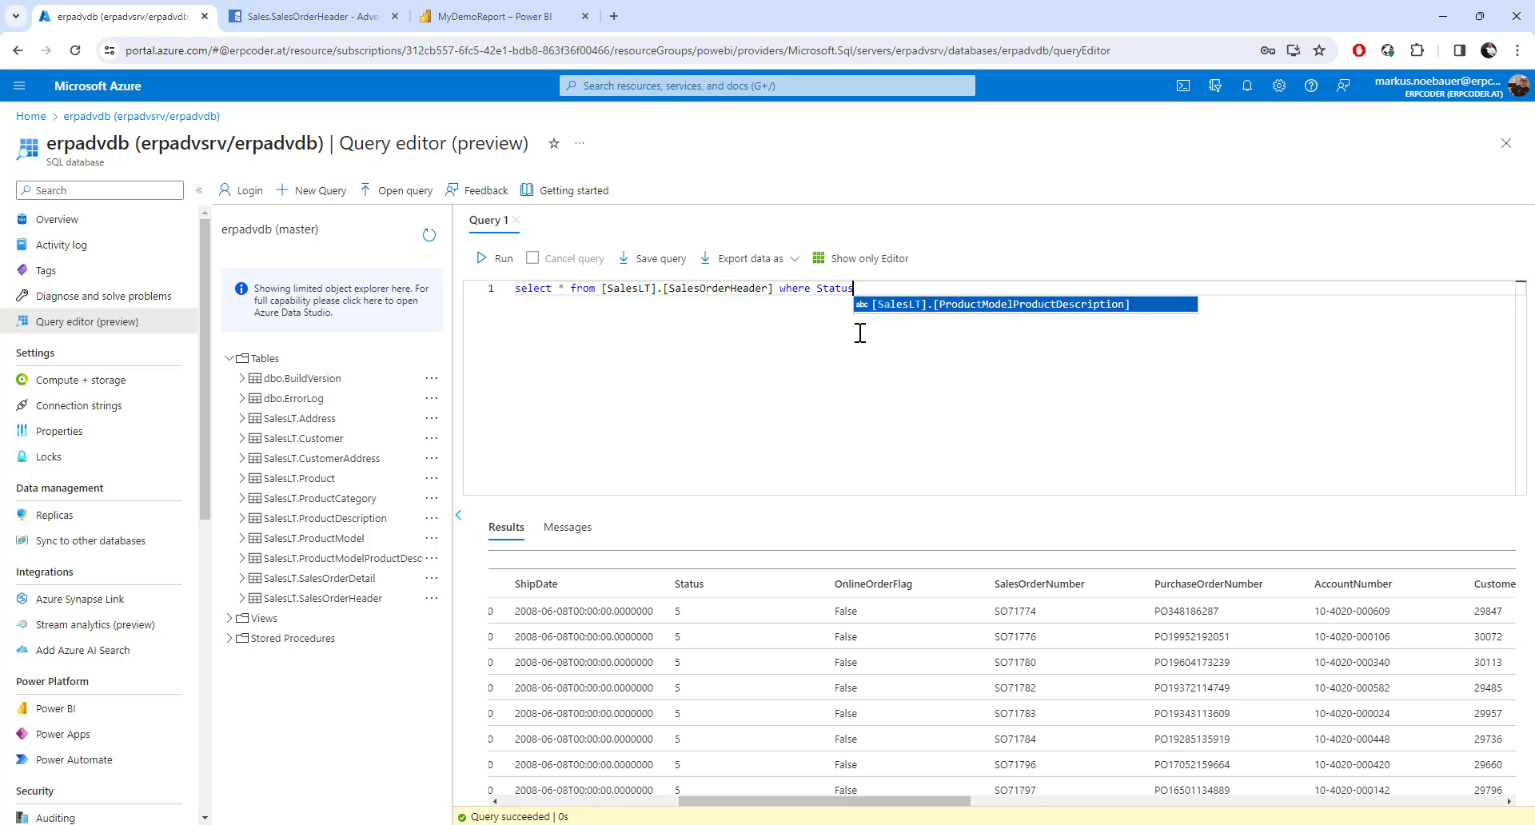
{"action": "key", "text": "BackSpace"}
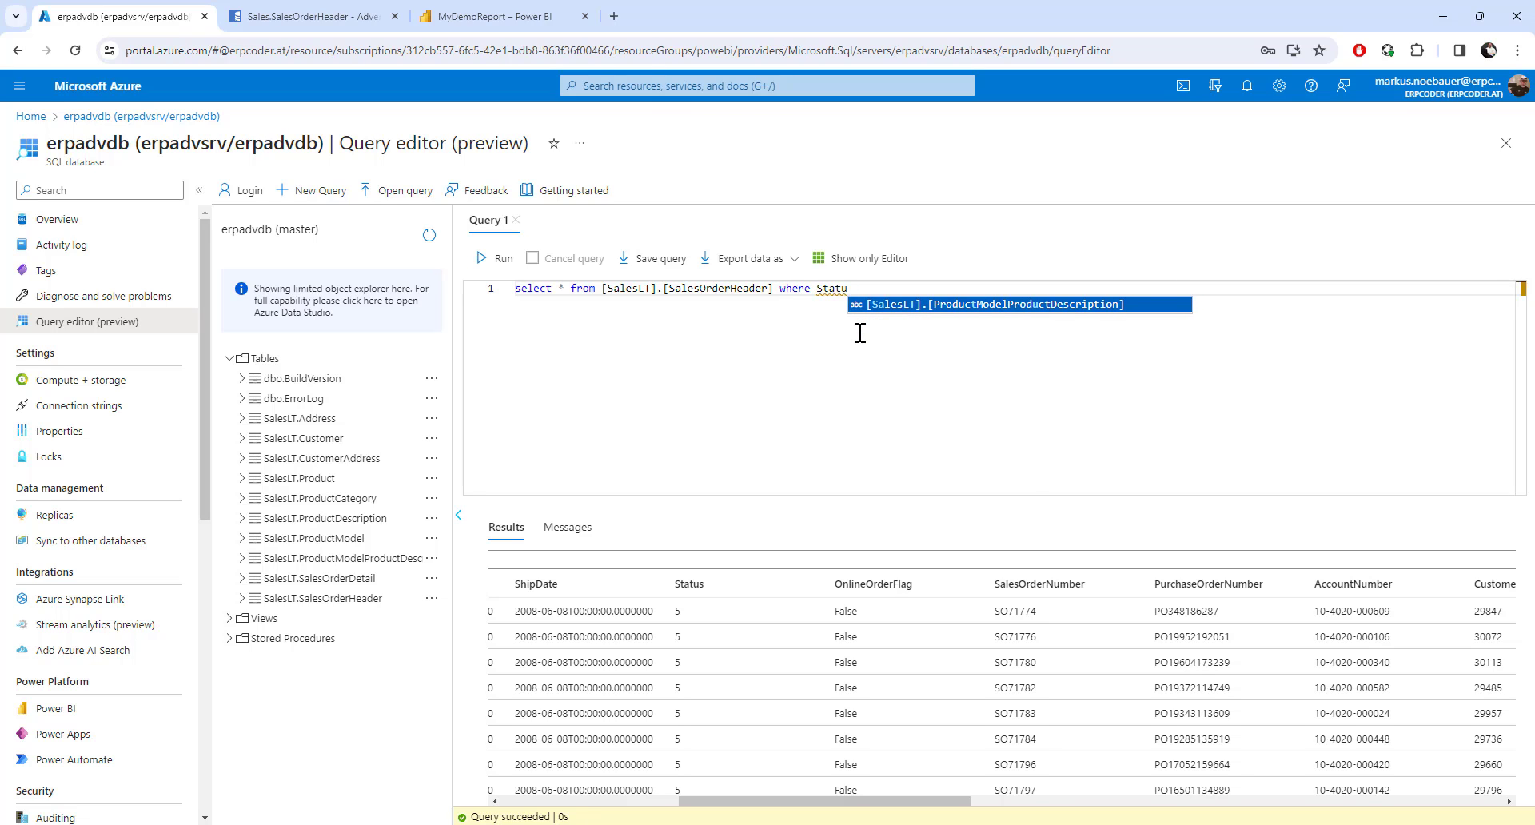
{"action": "type", "text": "s "}
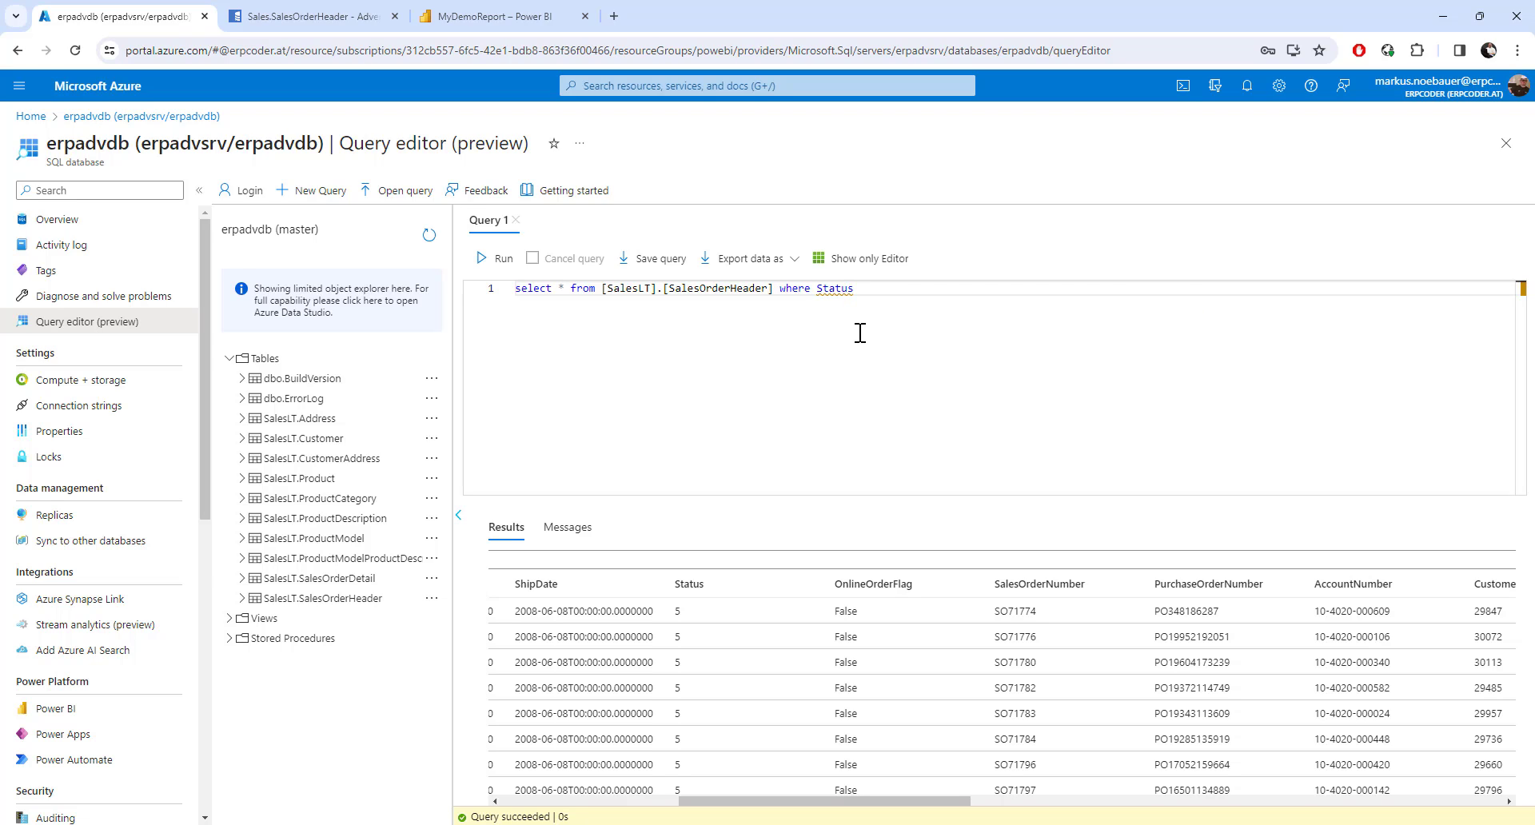
{"action": "type", "text": "="}
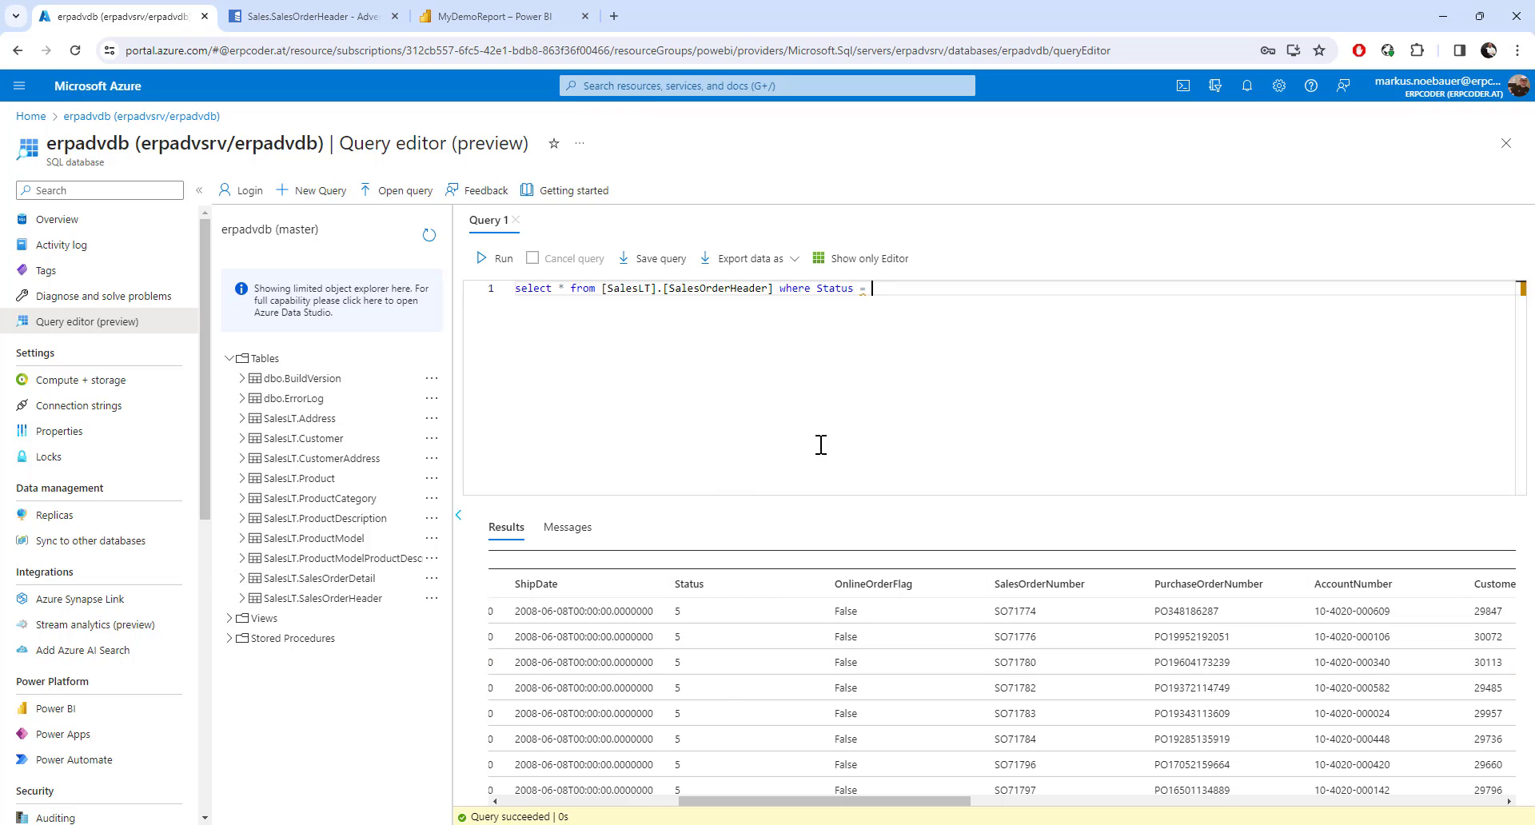
{"action": "type", "text": " 1"}
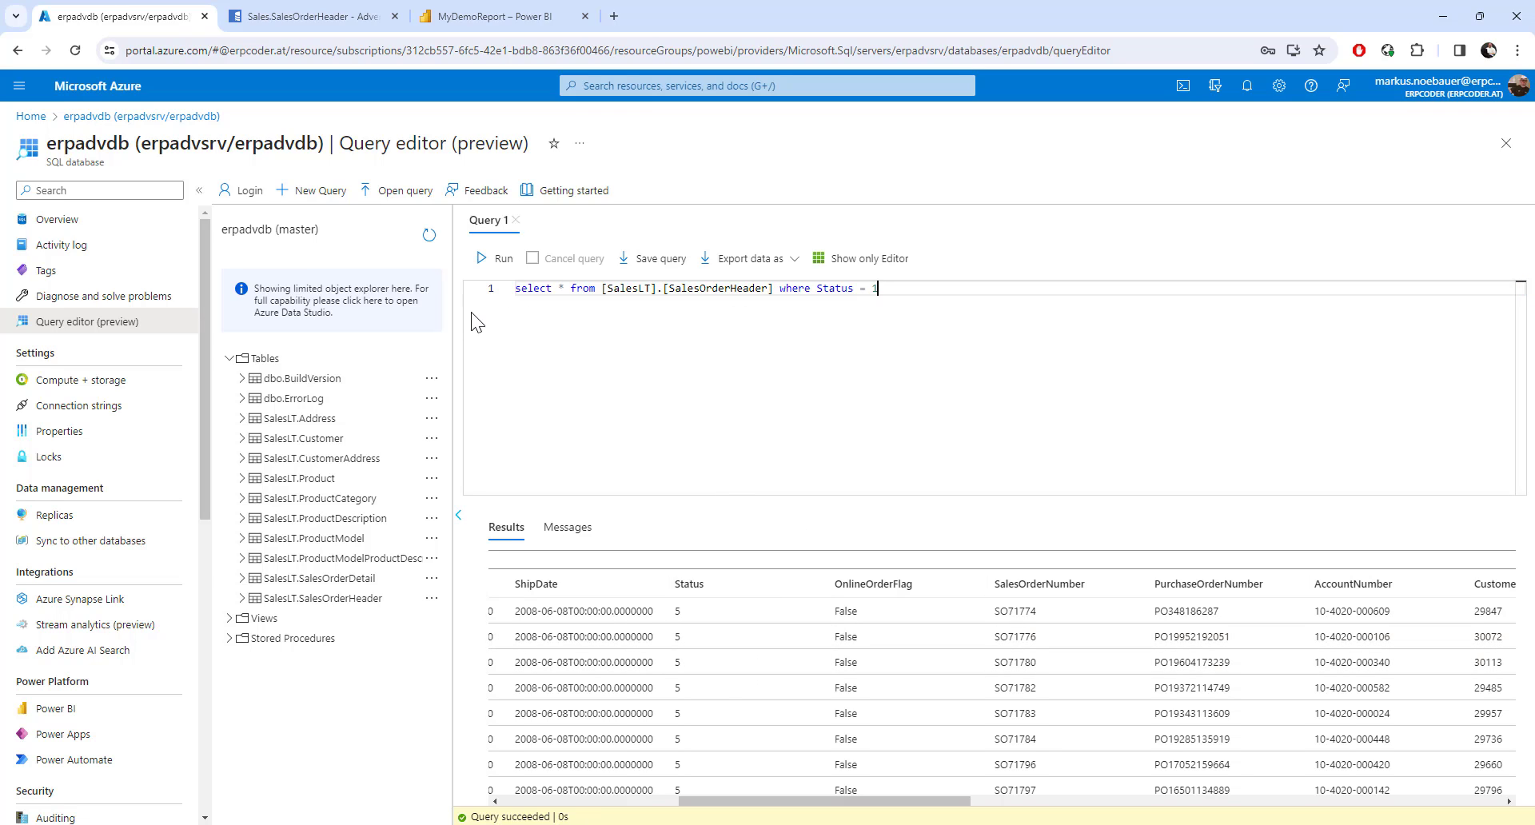
{"action": "key", "text": "ctrl+a"}
{"action": "left_click", "coordinate": [502, 259]}
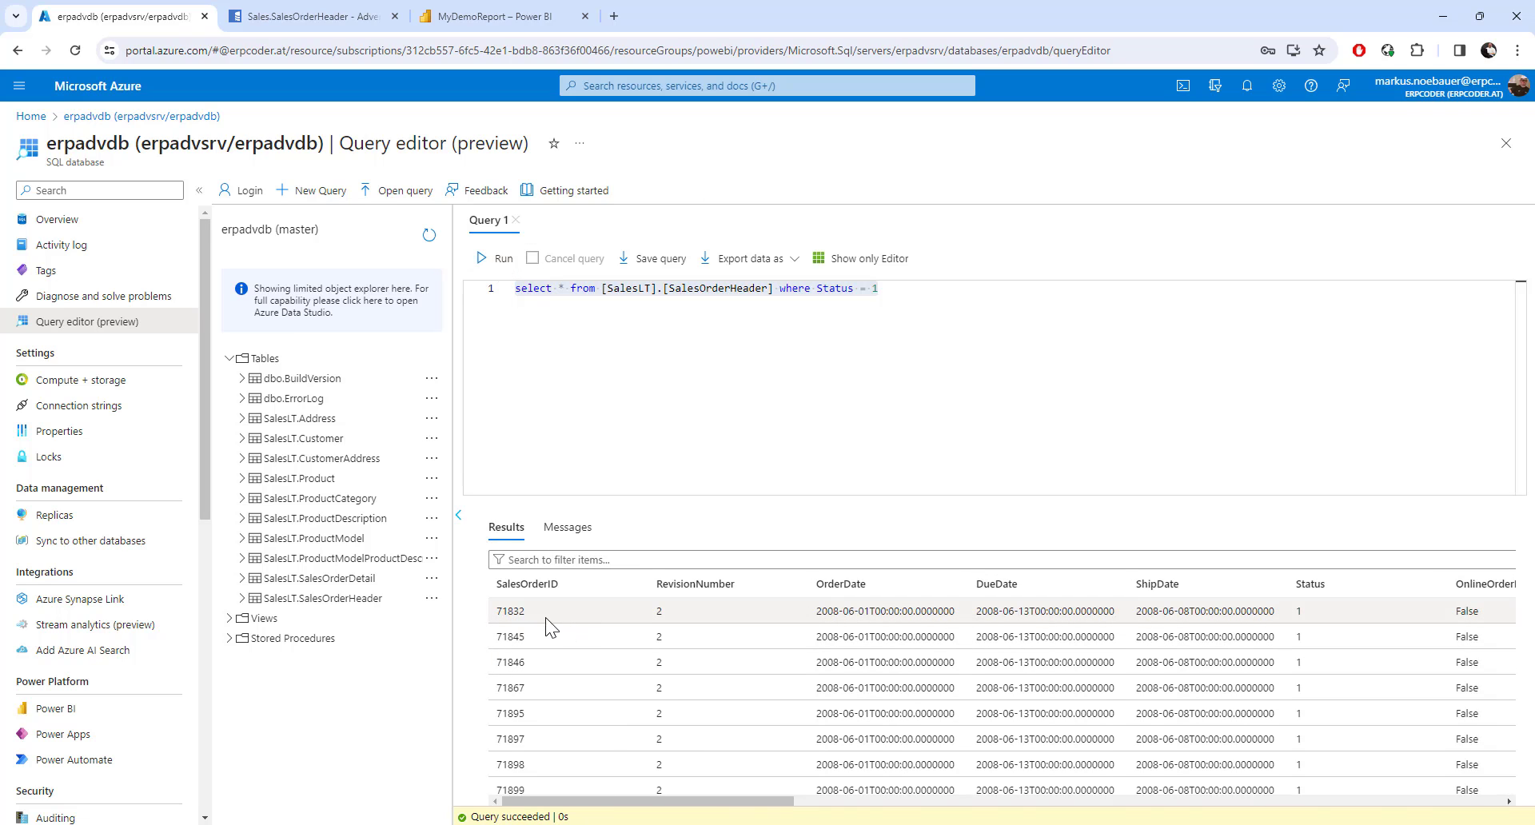
{"action": "double_click", "coordinate": [513, 611]}
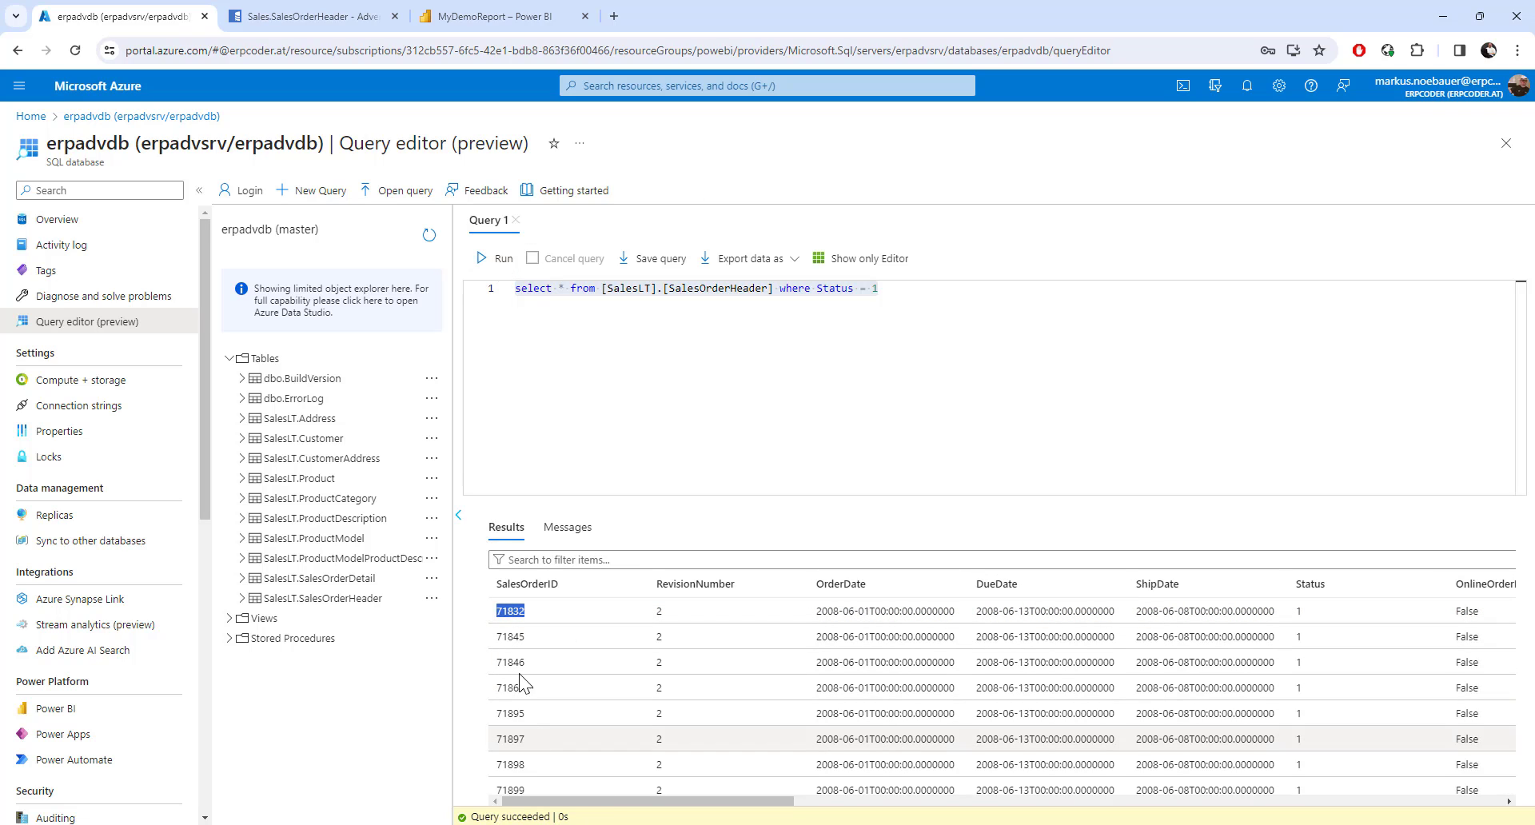
Step: Write an update on [SalesLT].[SalesOrderHeader] setting Status = 2 where SalesOrderId equals the order ID
{"action": "left_click", "coordinate": [1297, 610]}
{"action": "left_click", "coordinate": [1127, 406]}
{"action": "key", "text": "Return"}
{"action": "key", "text": "Return"}
{"action": "type", "text": "upda"}
{"action": "type", "text": "te [SalesLT].[SalesOrder"}
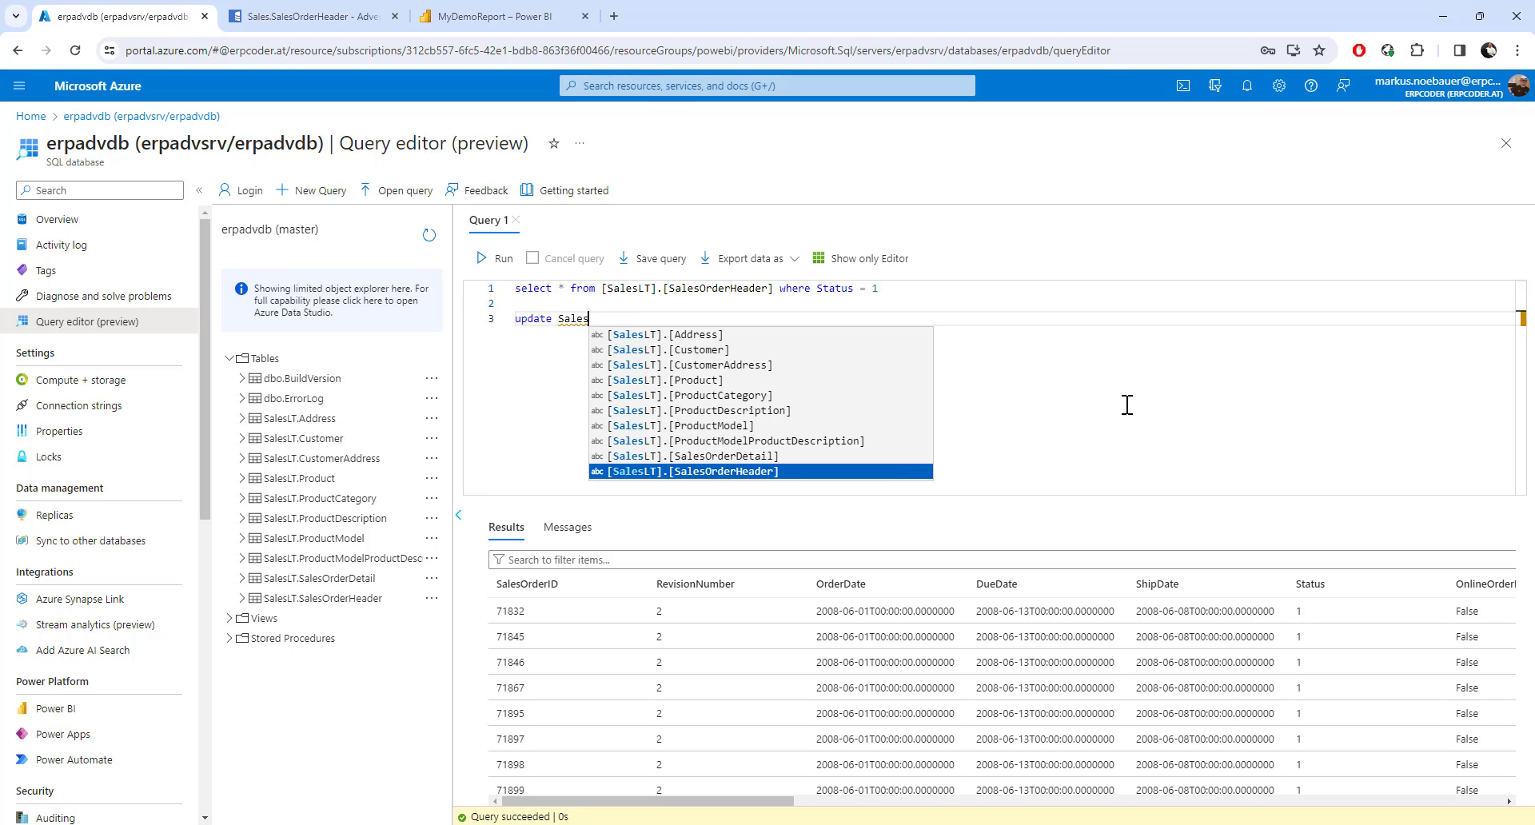
{"action": "type", "text": "H"}
{"action": "key", "text": "Tab"}
{"action": "key", "text": "Return"}
{"action": "type", "text": "set Status"}
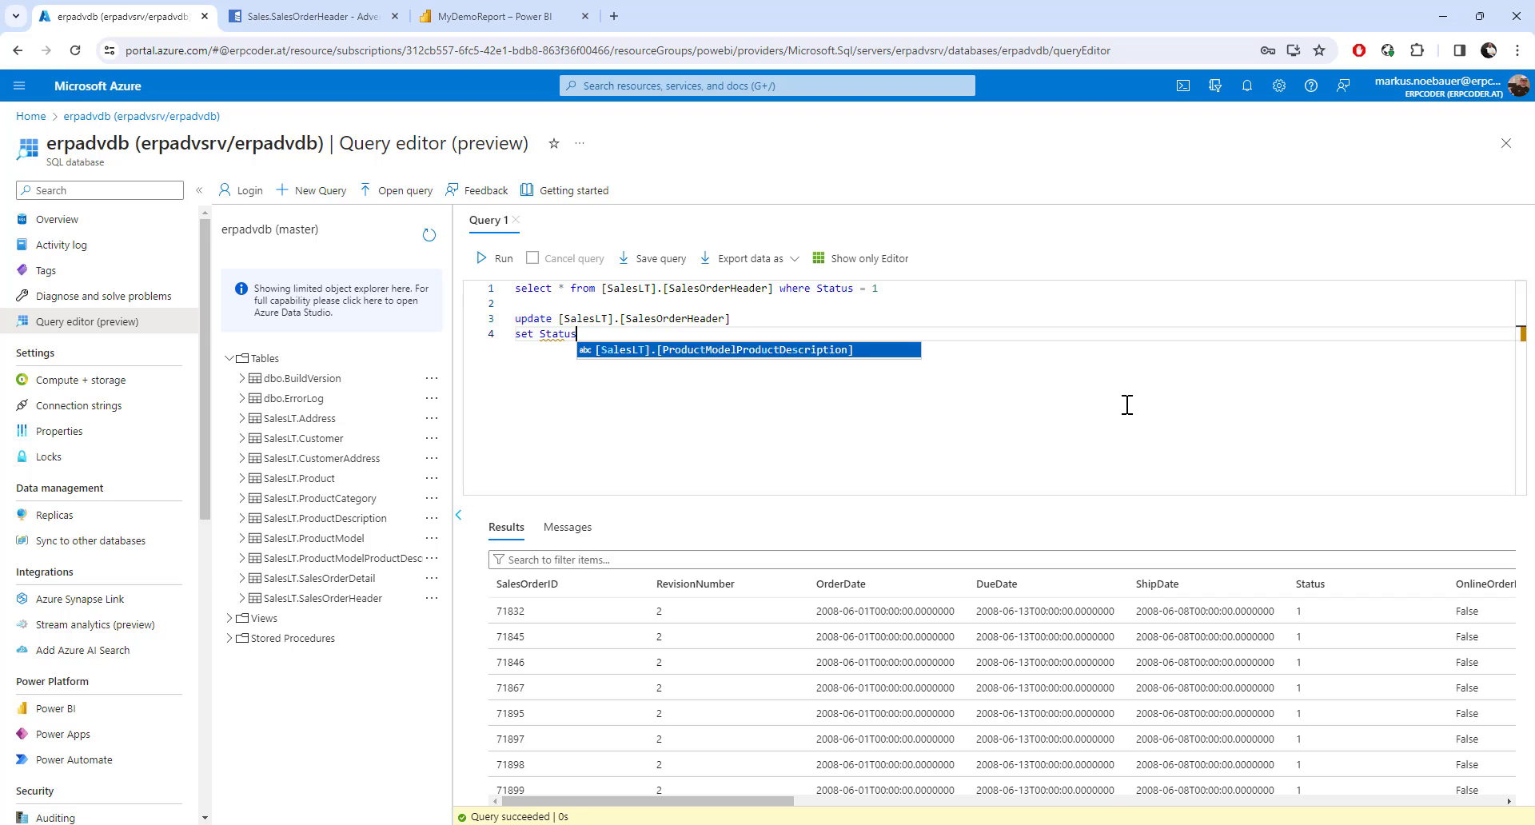
{"action": "type", "text": " = 2"}
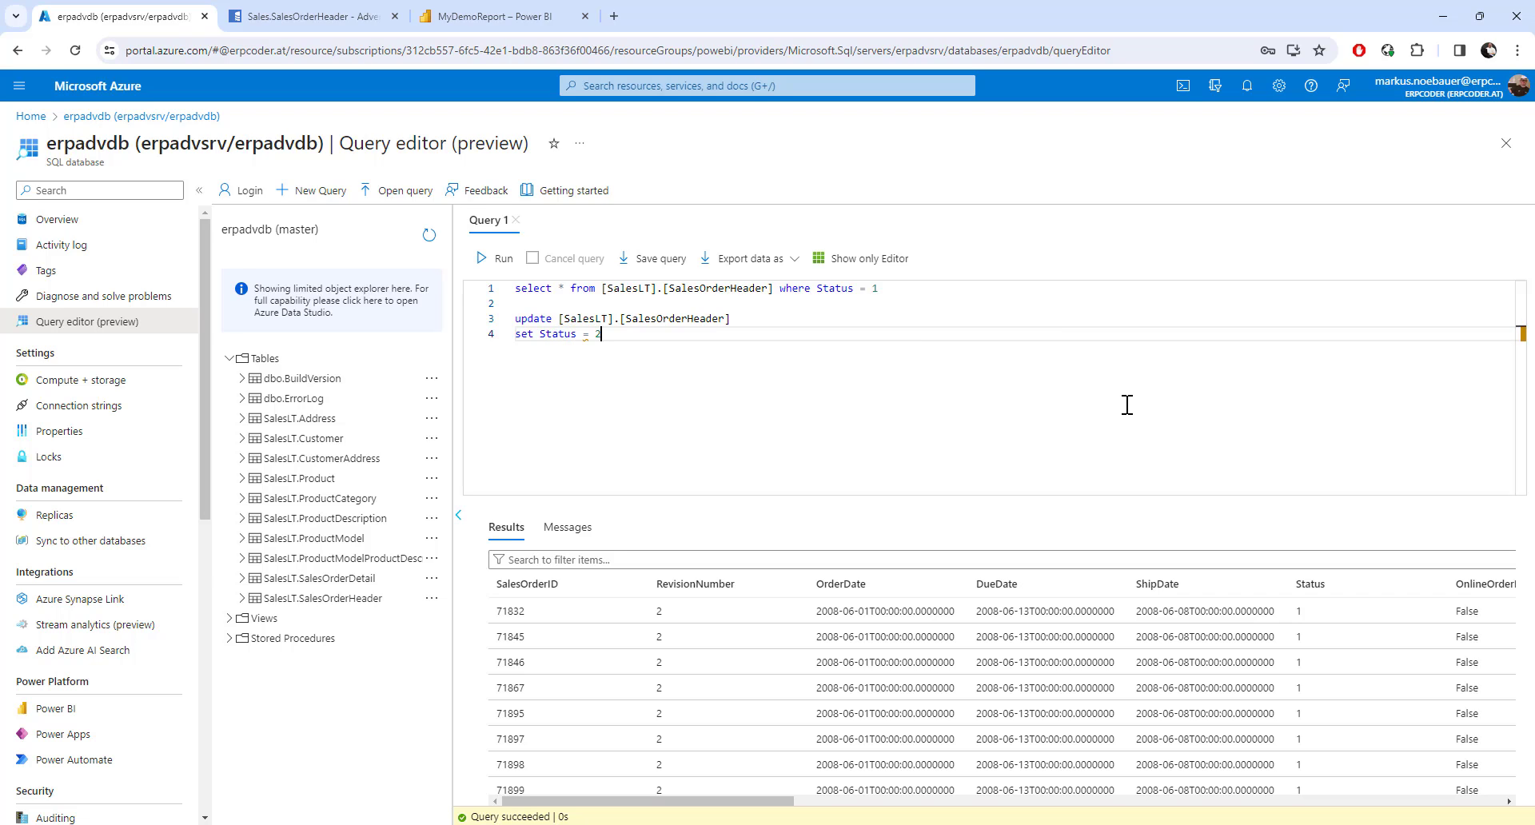
{"action": "key", "text": "Return"}
{"action": "type", "text": "where "}
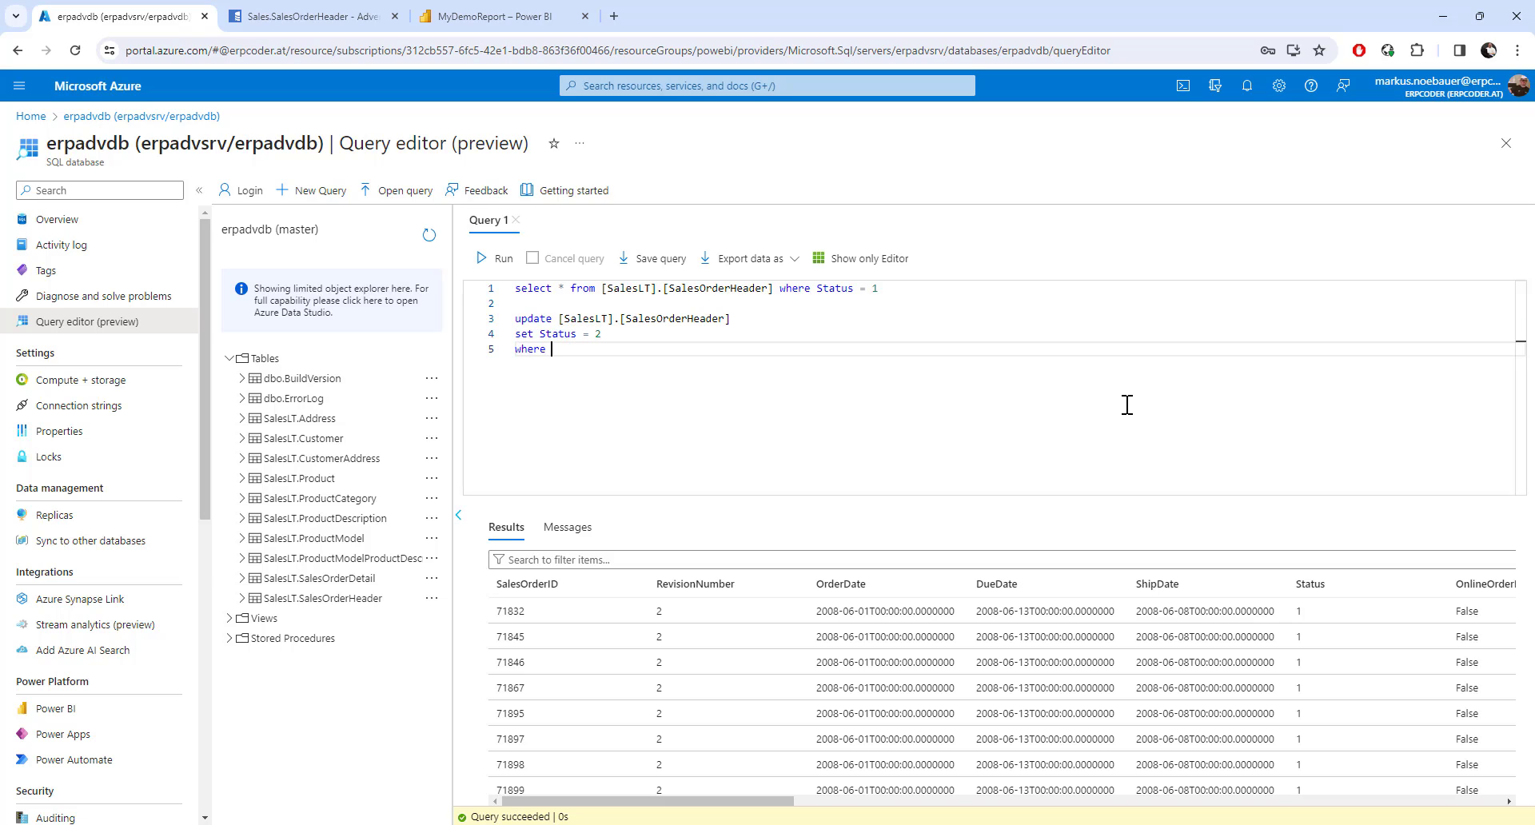
{"action": "type", "text": "SalesOrderI"}
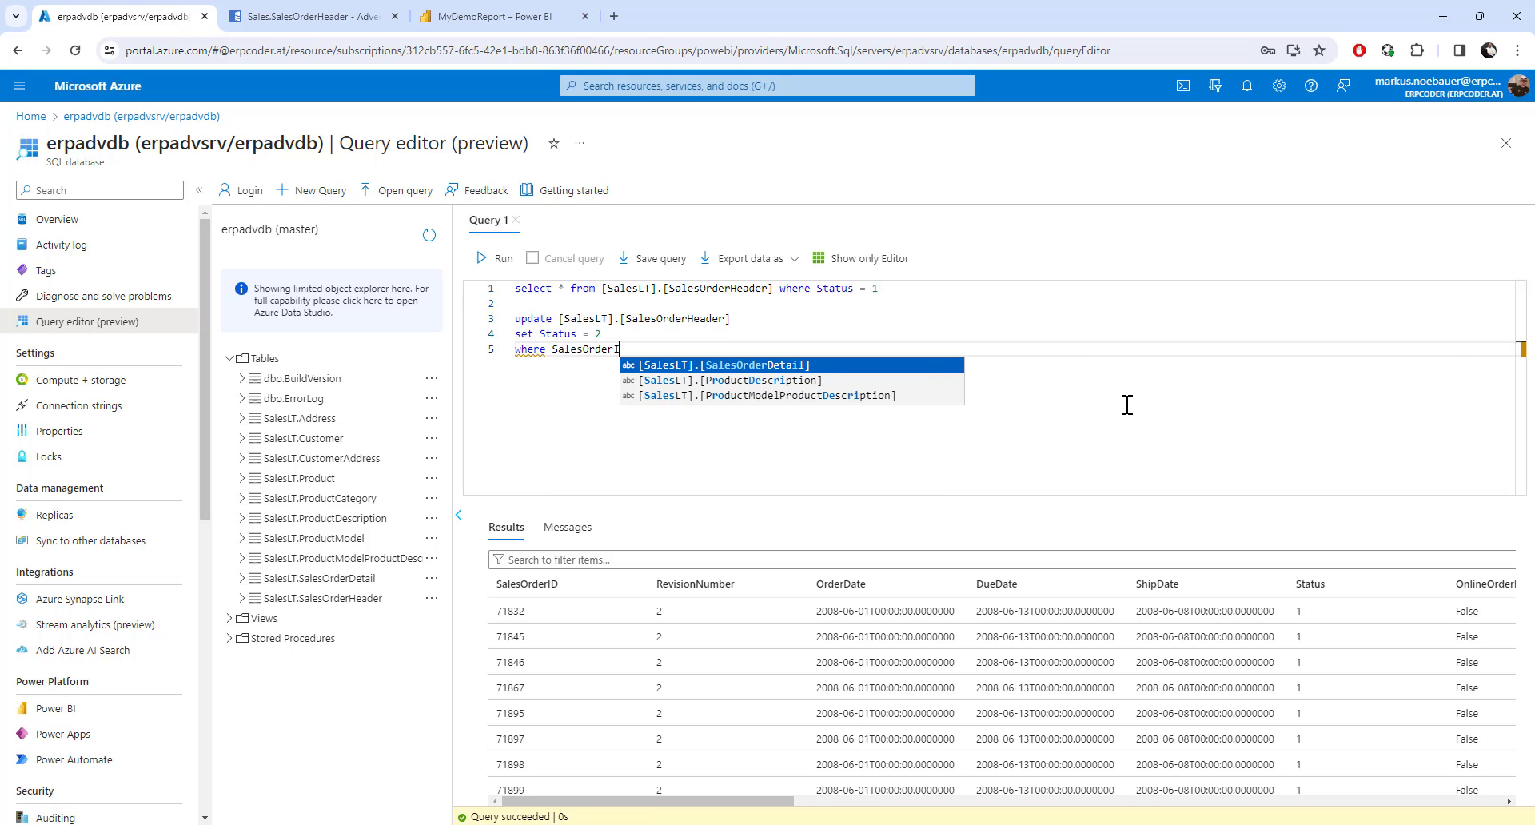
{"action": "type", "text": "d ="}
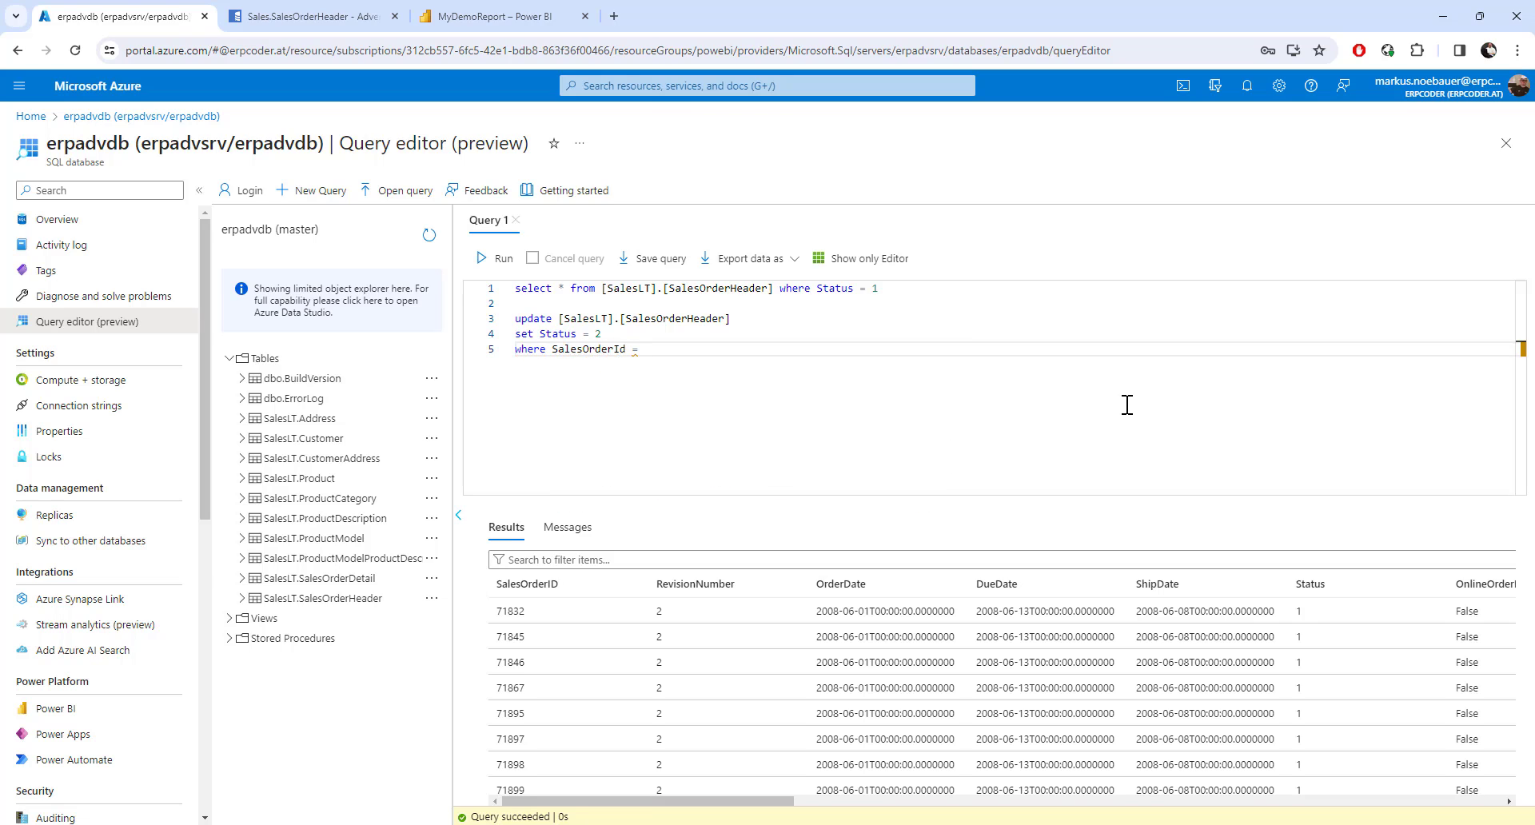
Step: Insert order ID 71832 into the where clause and run the update, affecting 1 row
{"action": "double_click", "coordinate": [520, 612]}
{"action": "key", "text": "ctrl+c"}
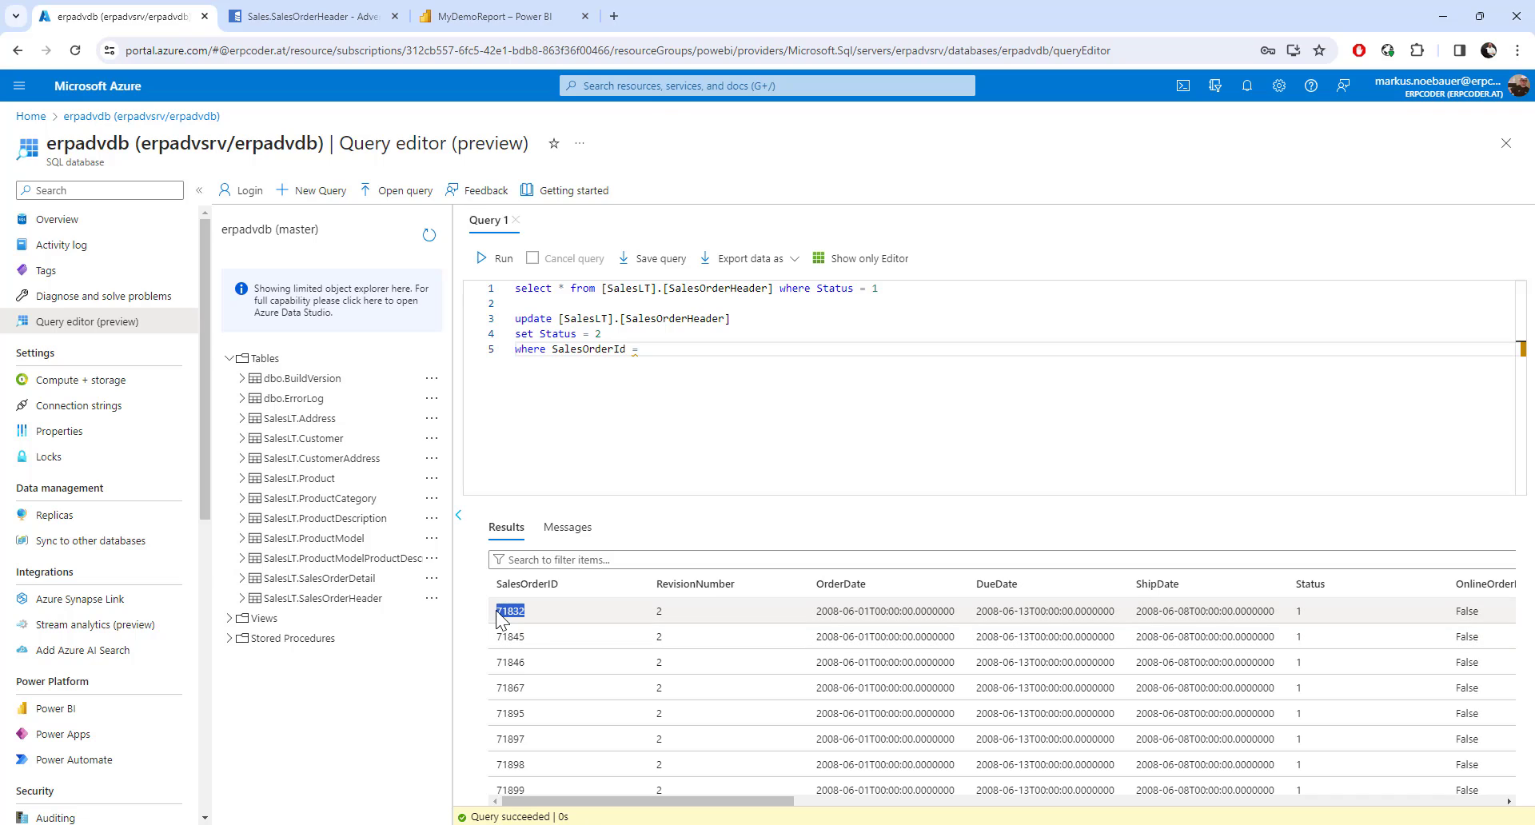
{"action": "left_click", "coordinate": [706, 361]}
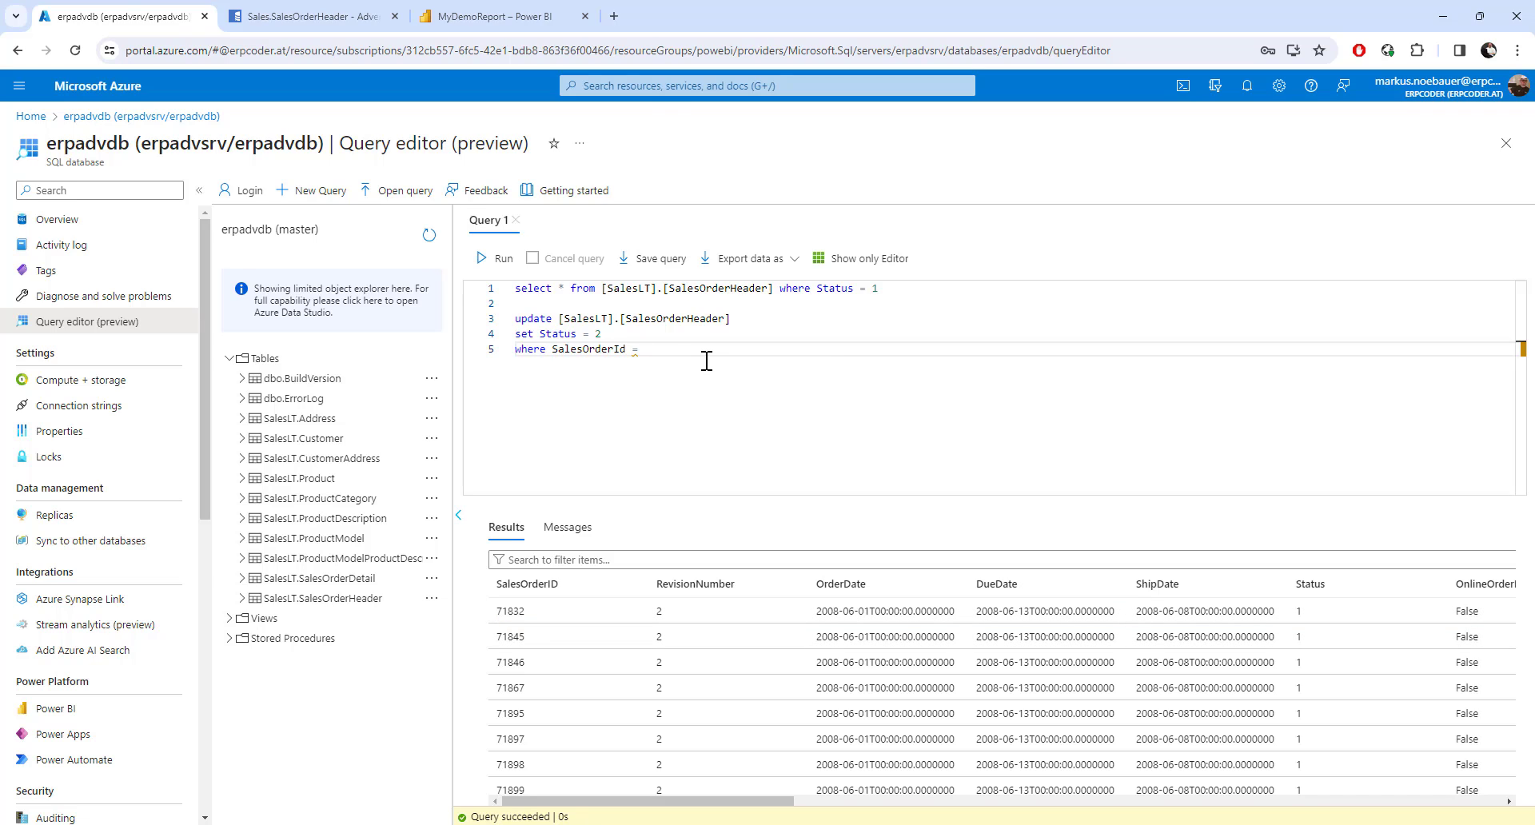
{"action": "key", "text": "ctrl+v"}
{"action": "left_click_drag", "start_coordinate": [755, 367], "coordinate": [449, 318]}
{"action": "left_click", "coordinate": [497, 258]}
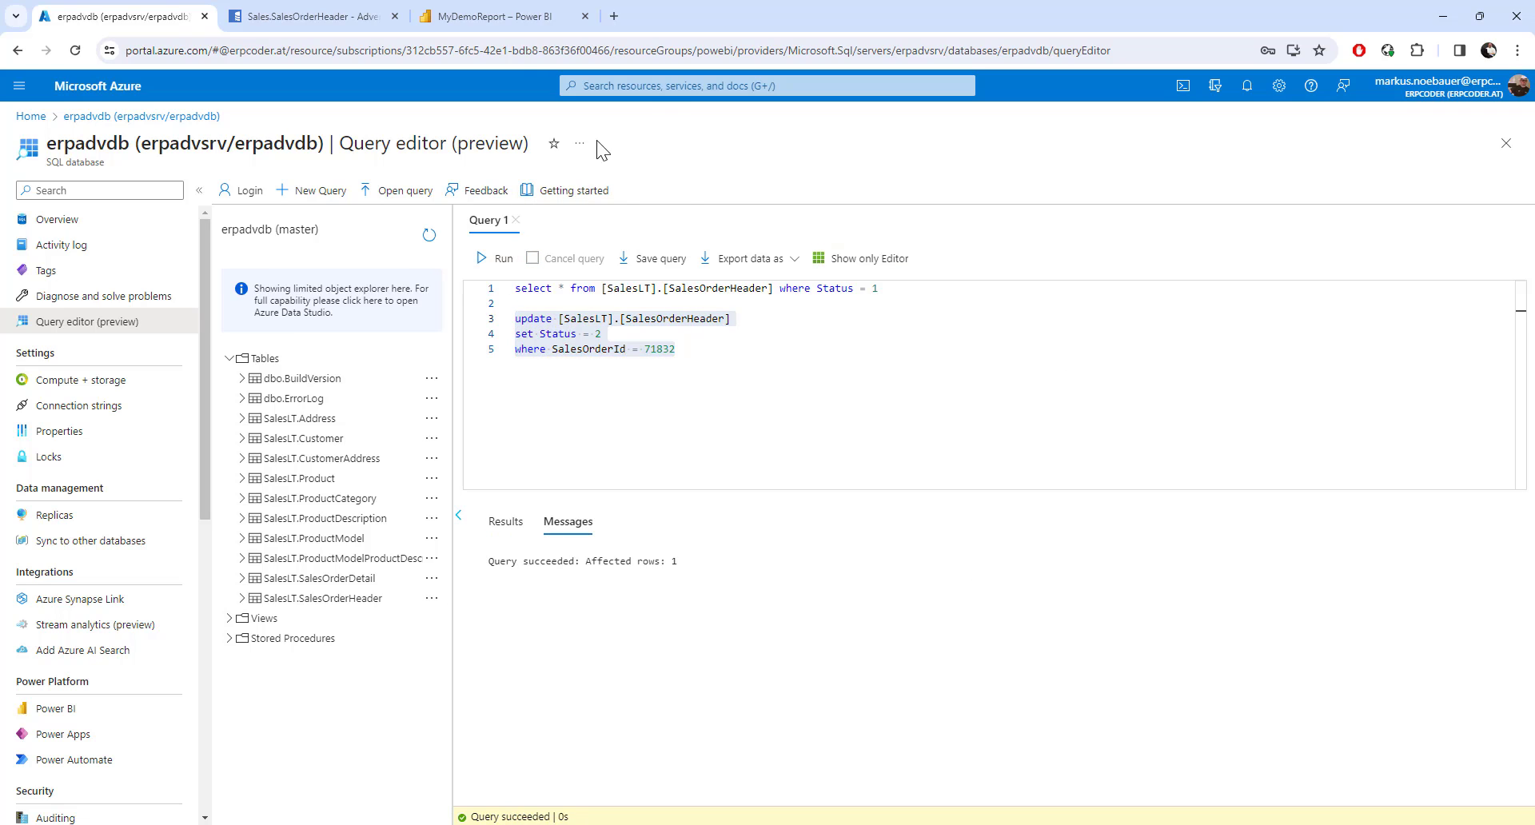
Step: Return to the MyDemoReport tab and watch the cards refresh to 16, 3, 10 and C16A3S10
{"action": "left_click", "coordinate": [497, 18]}
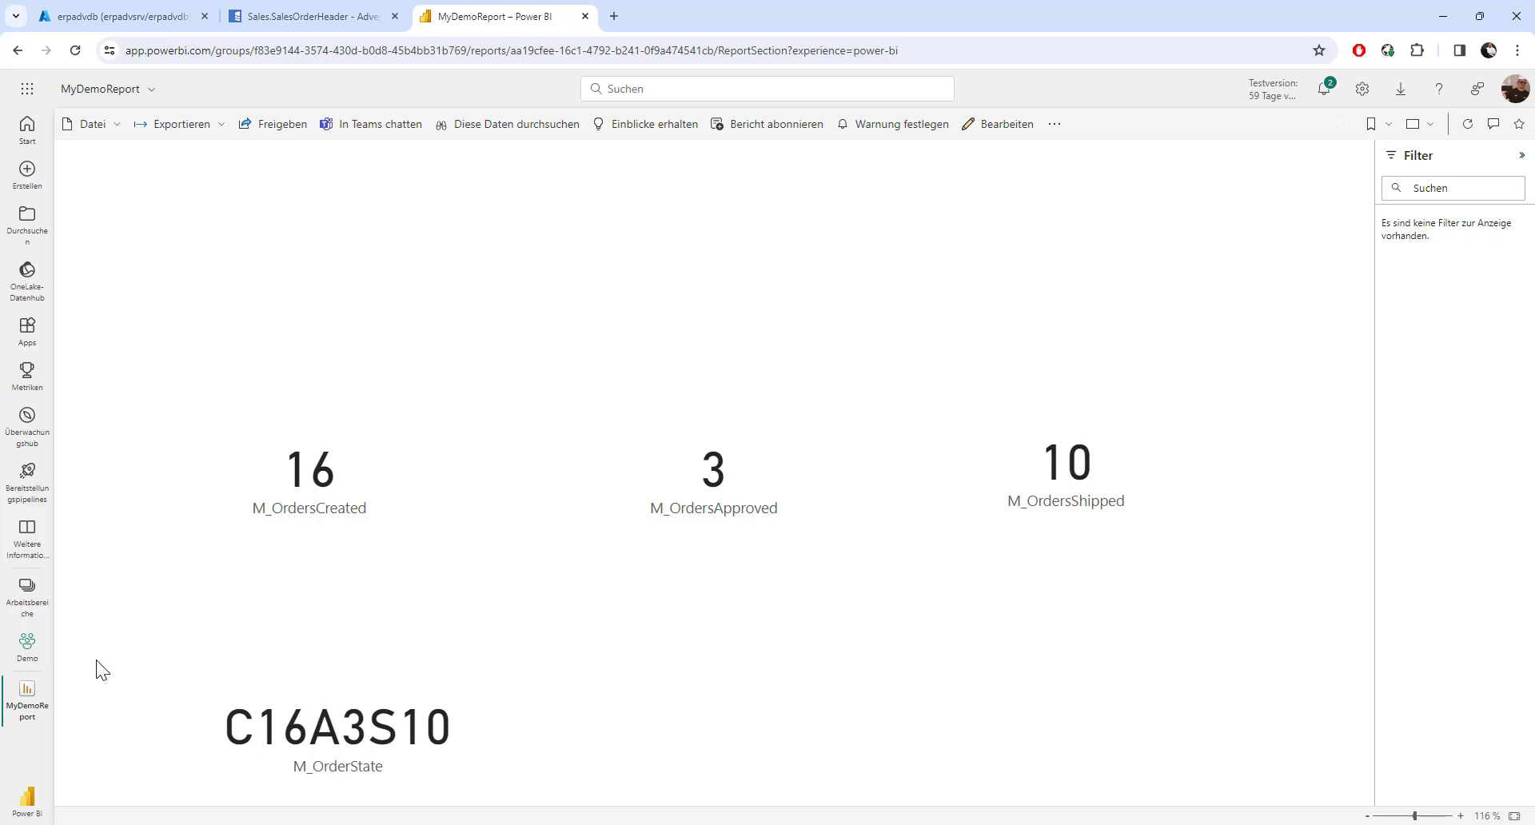
Step: Go to the Demo2 workspace, then switch to the Demo workspace and open its Live report
{"action": "left_click", "coordinate": [27, 593]}
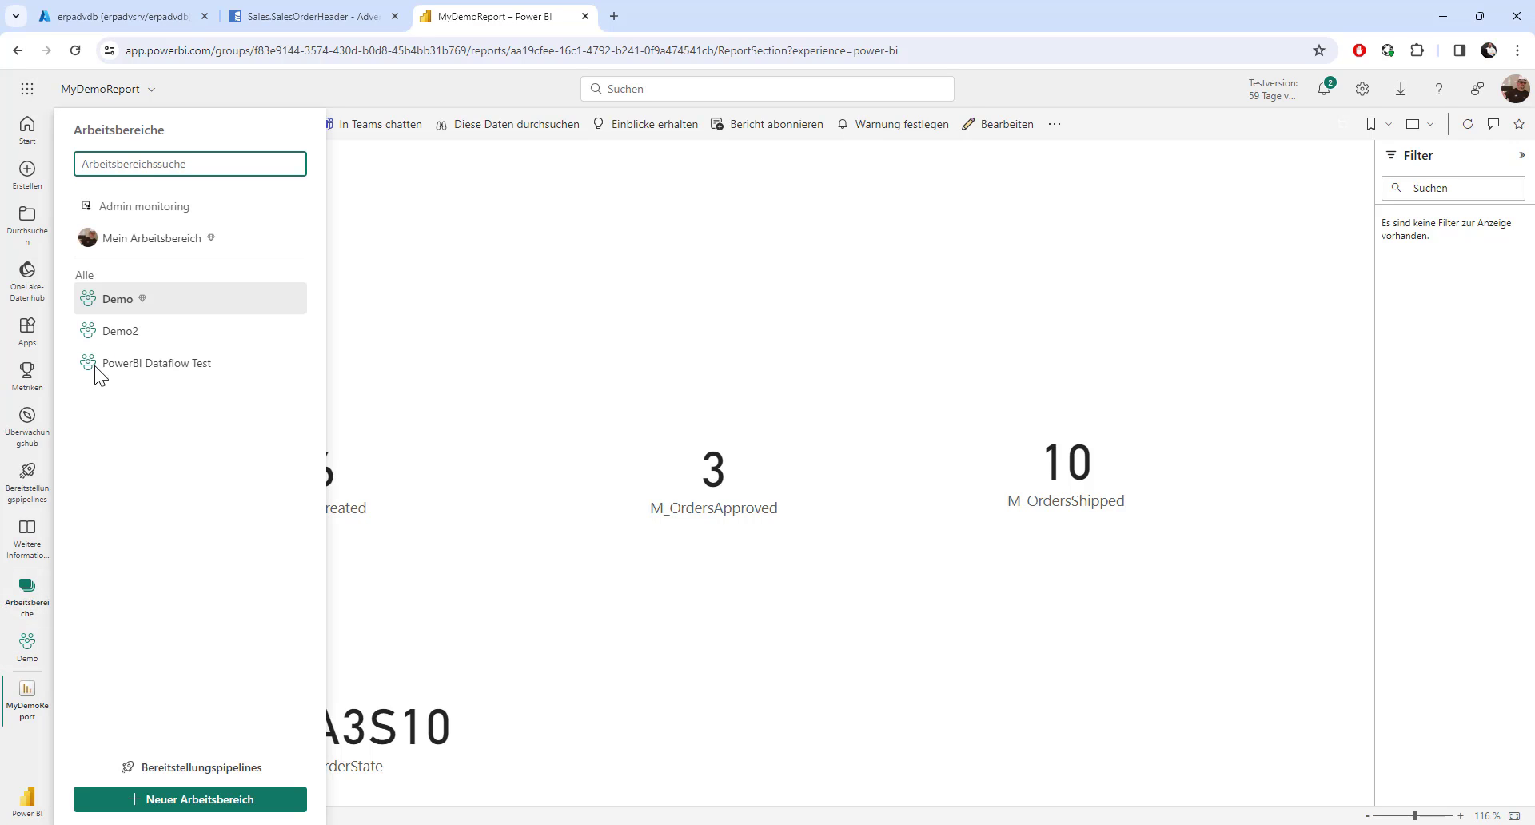
{"action": "left_click", "coordinate": [109, 333]}
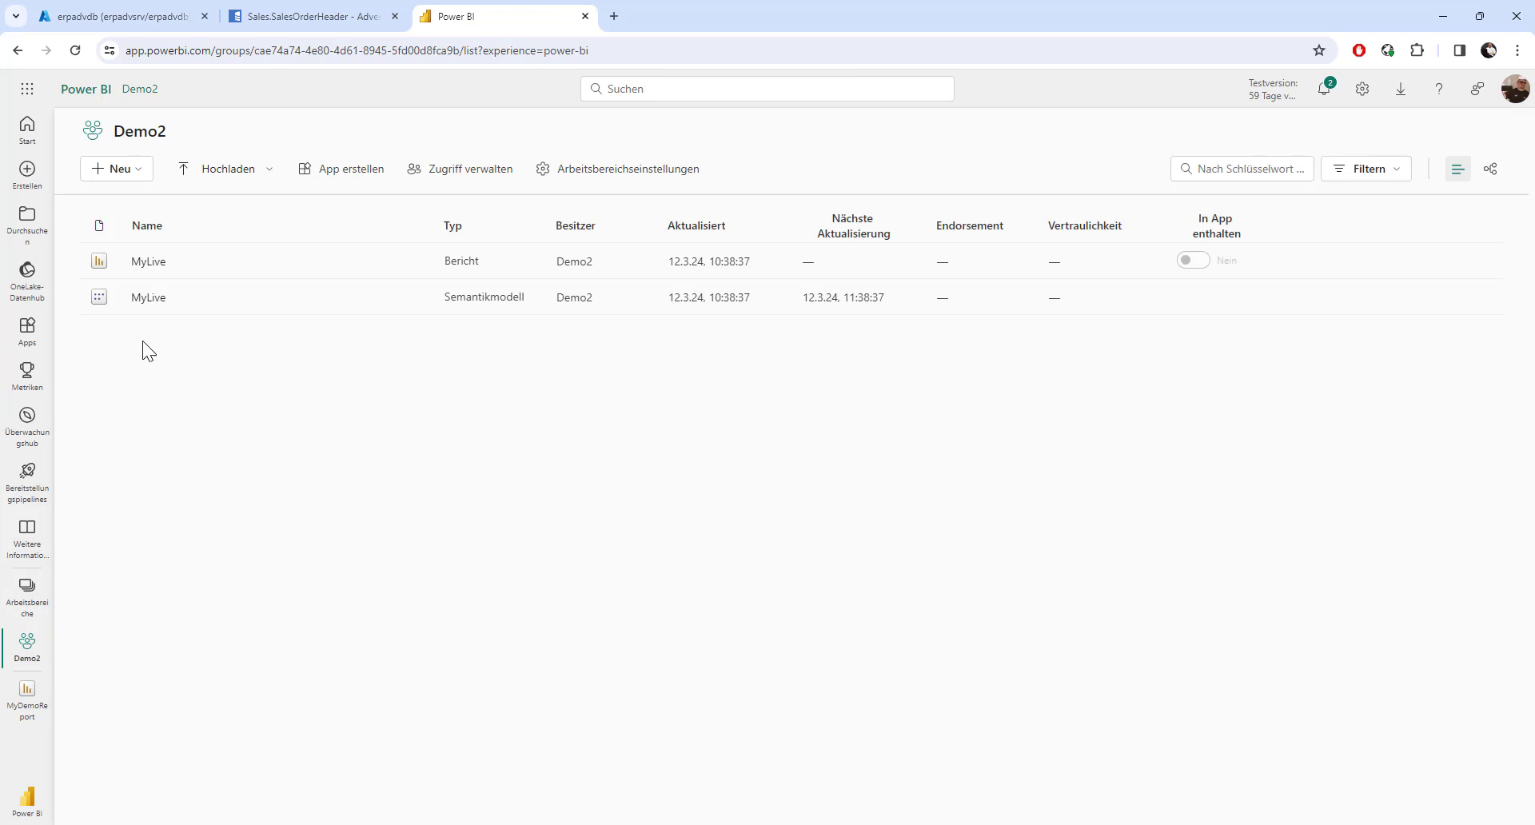
{"action": "left_click", "coordinate": [27, 592]}
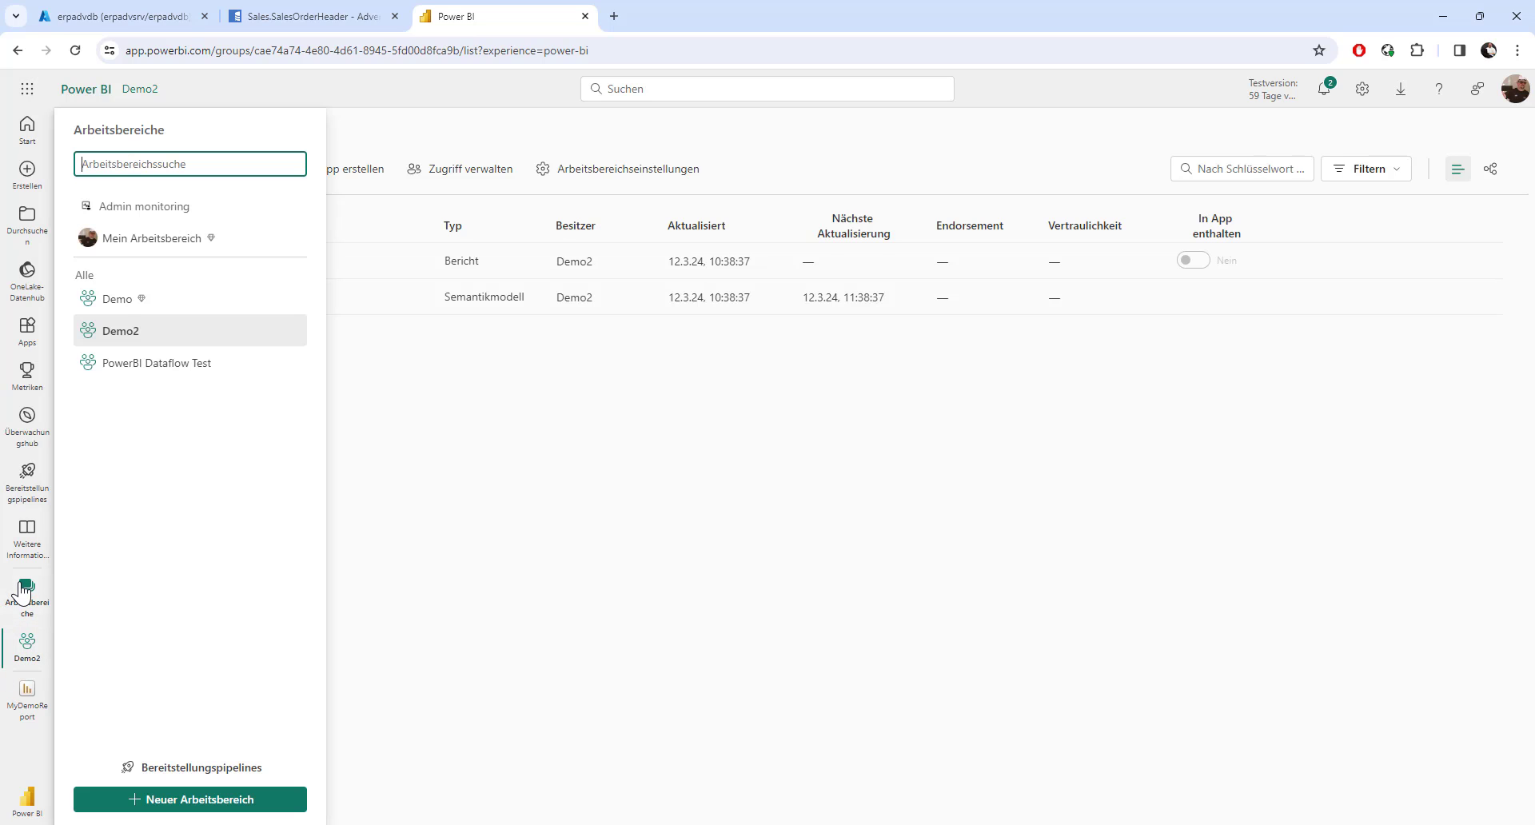
{"action": "left_click", "coordinate": [120, 301]}
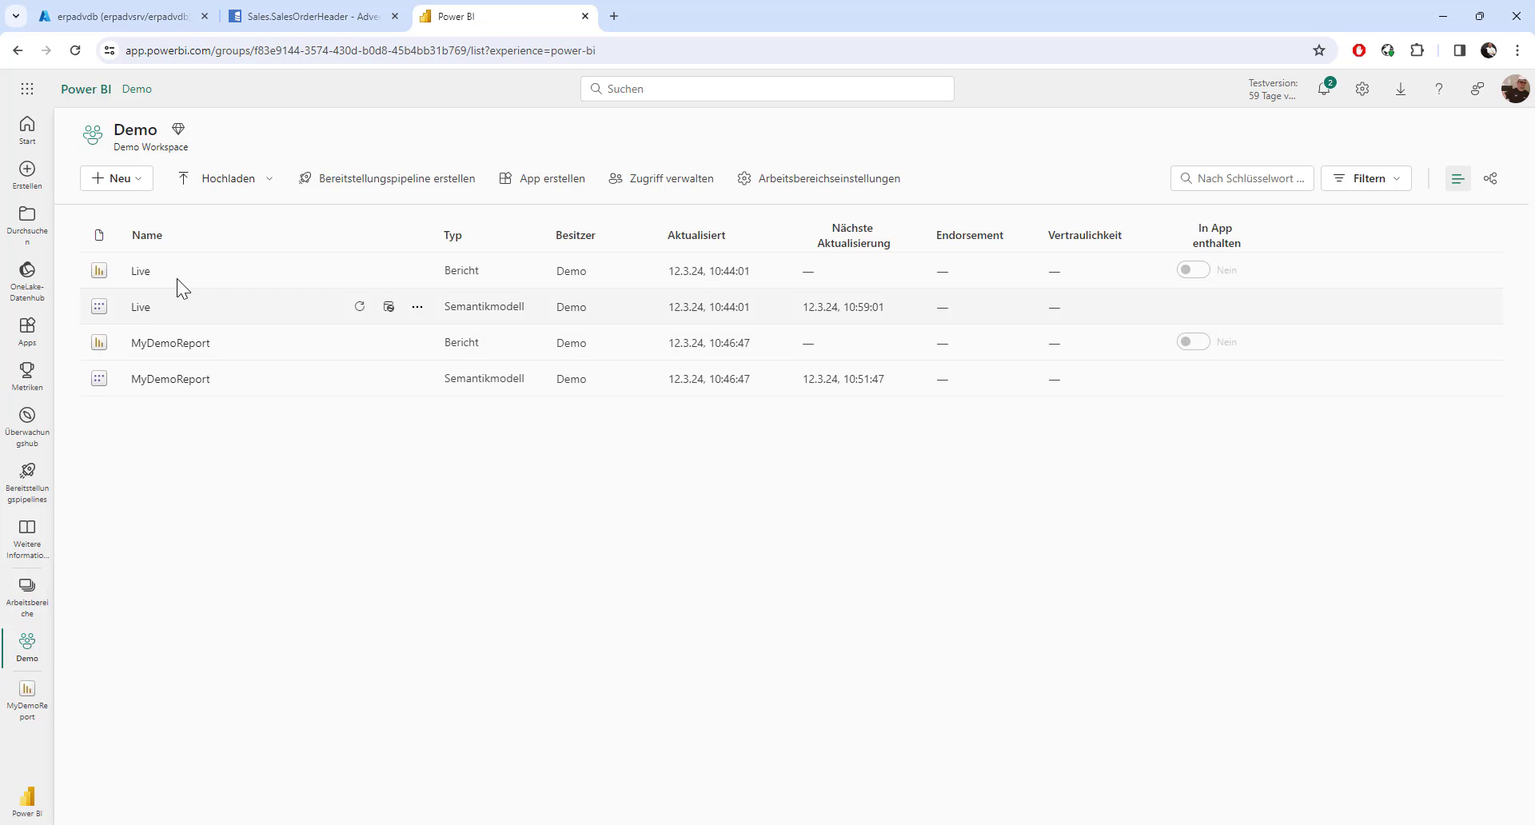
{"action": "left_click", "coordinate": [140, 271]}
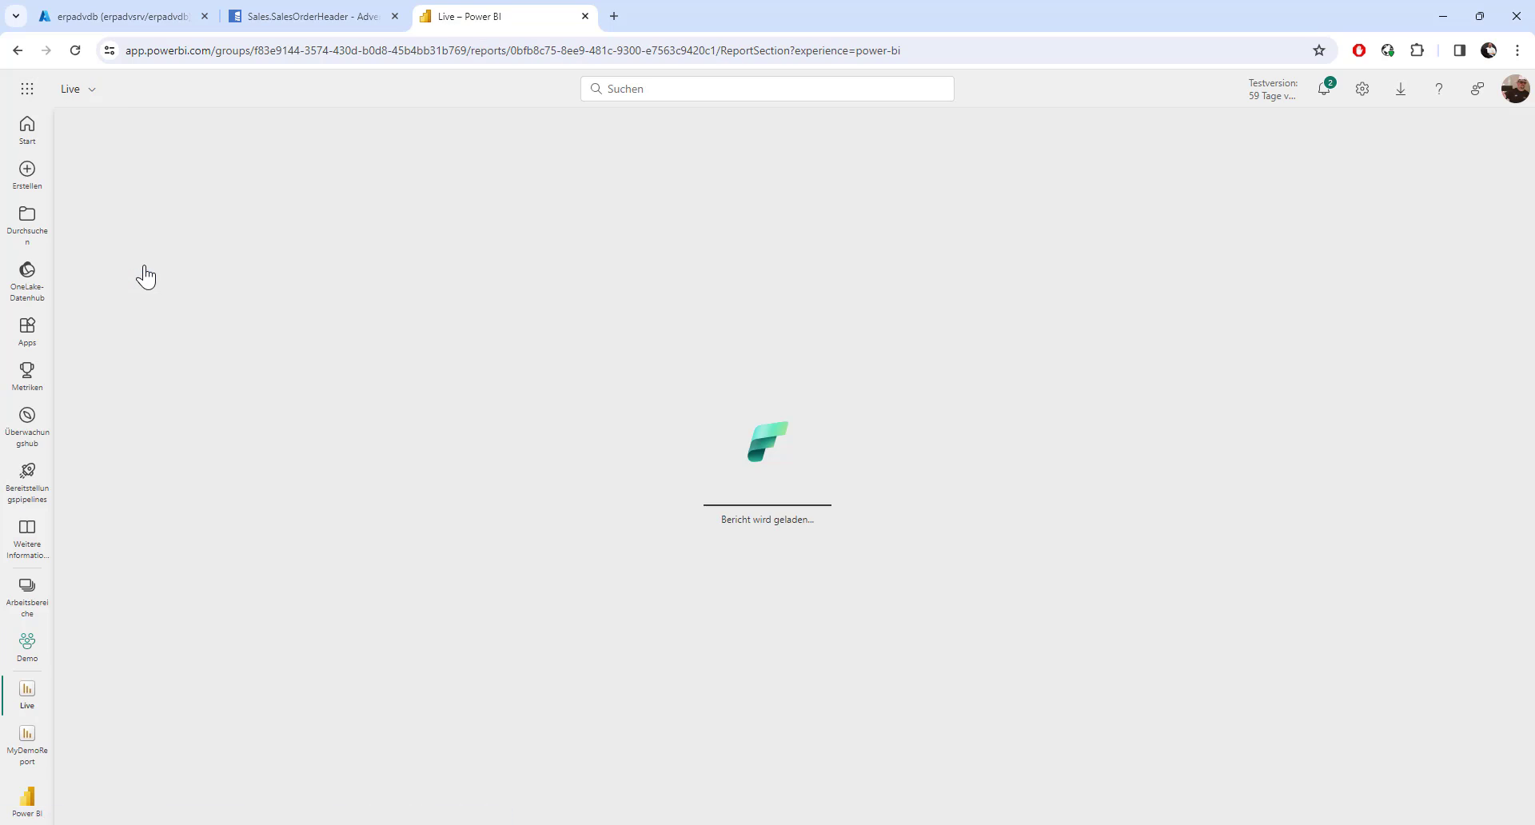